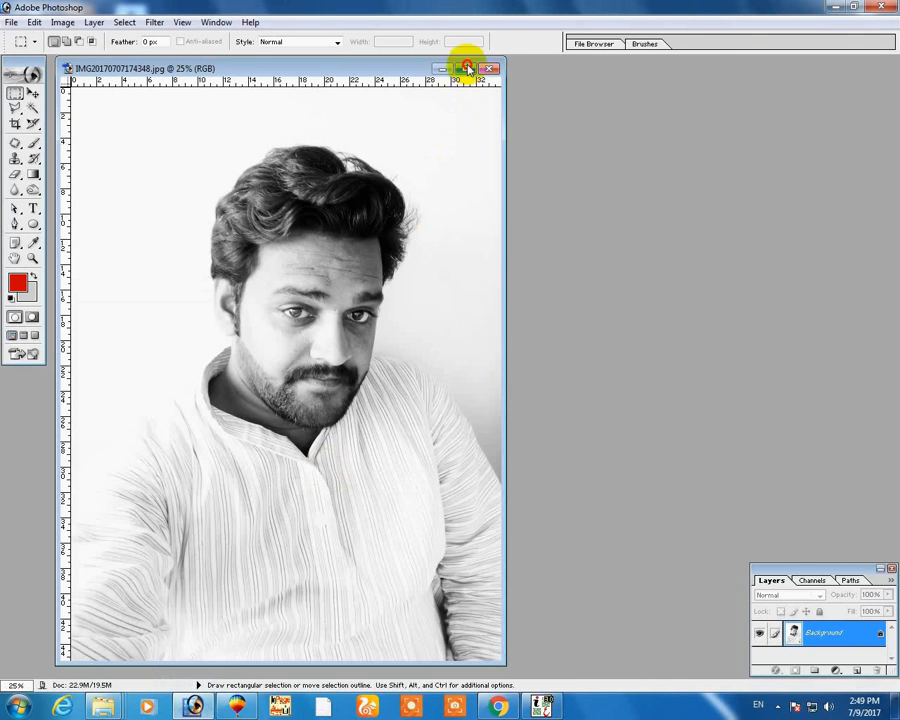
Crop the photo around the head and upper chest to 4 in by 4 in at 300 pixels/inch
left_click(465, 68)
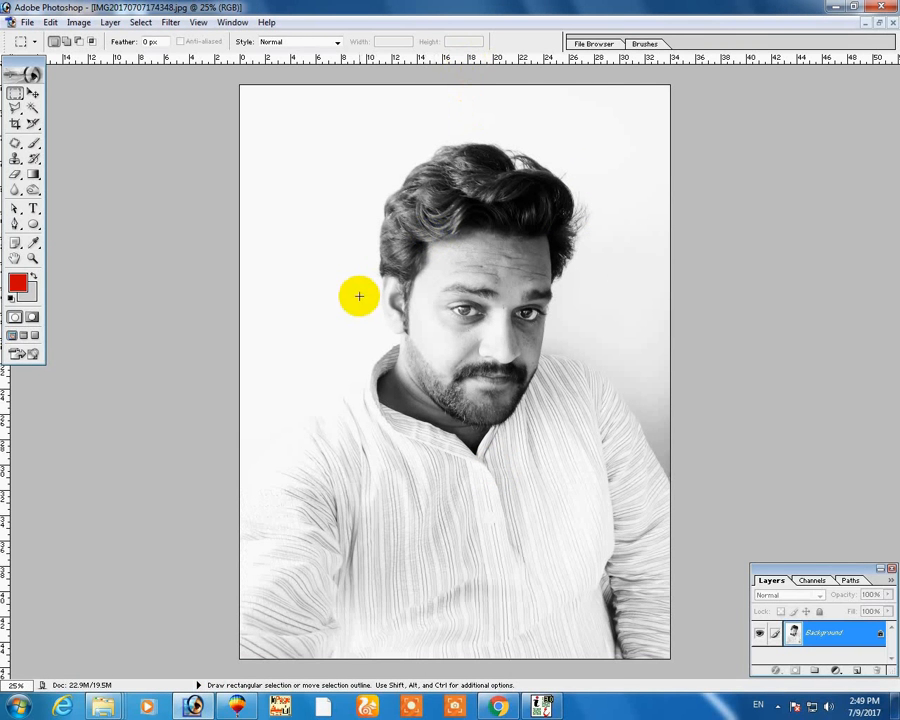
left_click(15, 121)
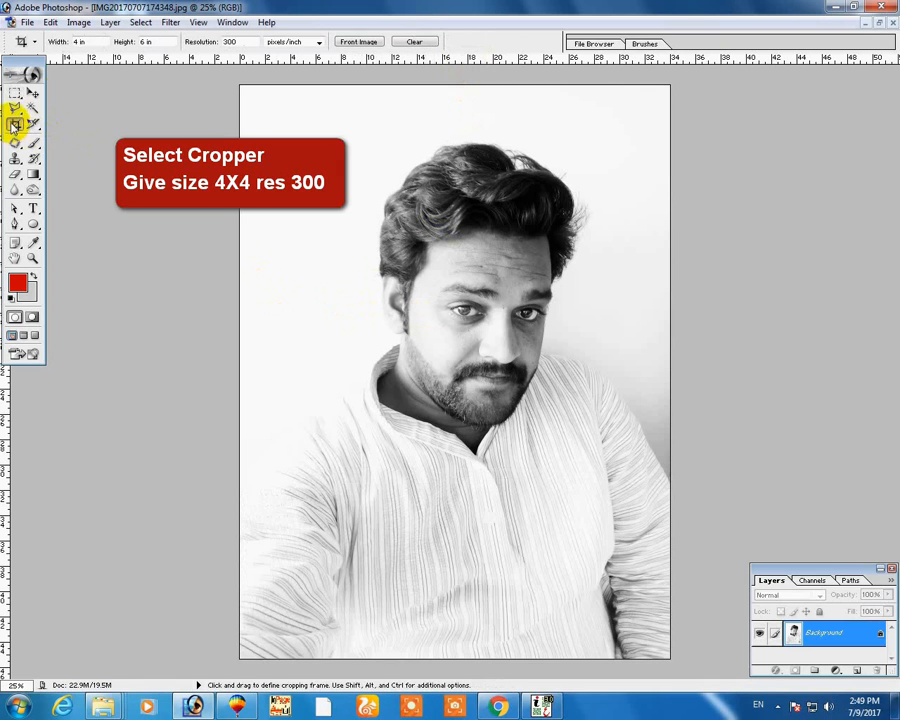
left_click_drag(91, 43, 69, 45)
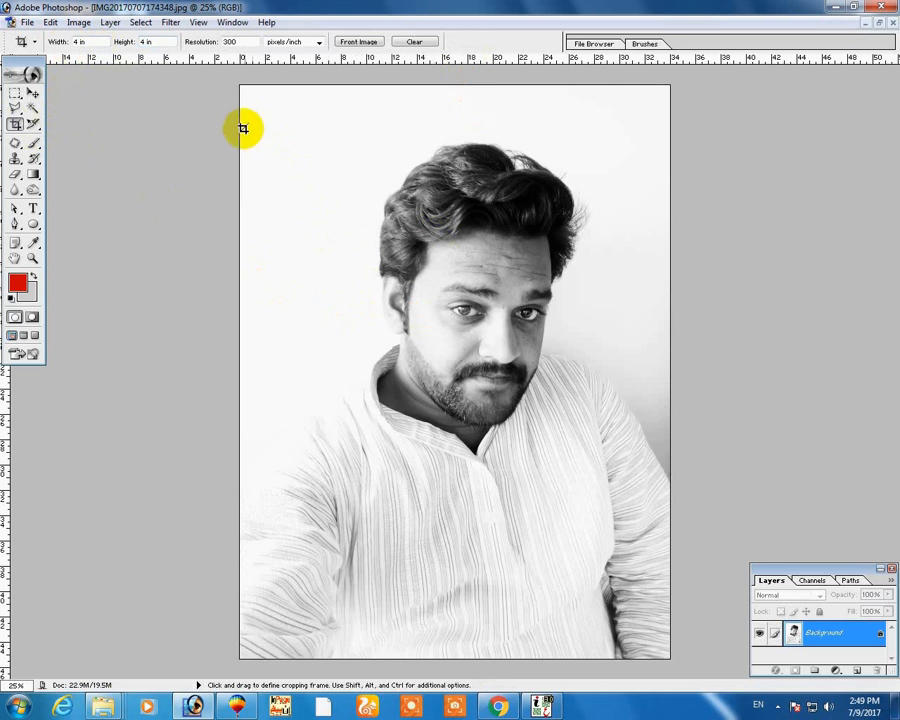
mouse_move(475, 365)
left_mouse_down()
mouse_move(635, 470)
mouse_move(675, 531)
mouse_move(648, 509)
left_mouse_up()
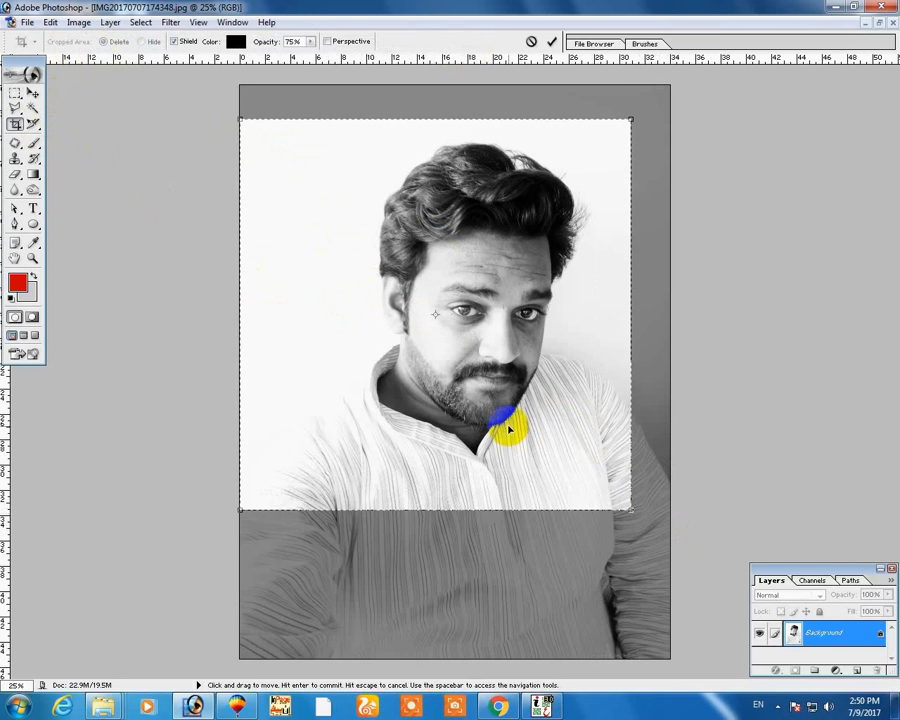
key("Return")
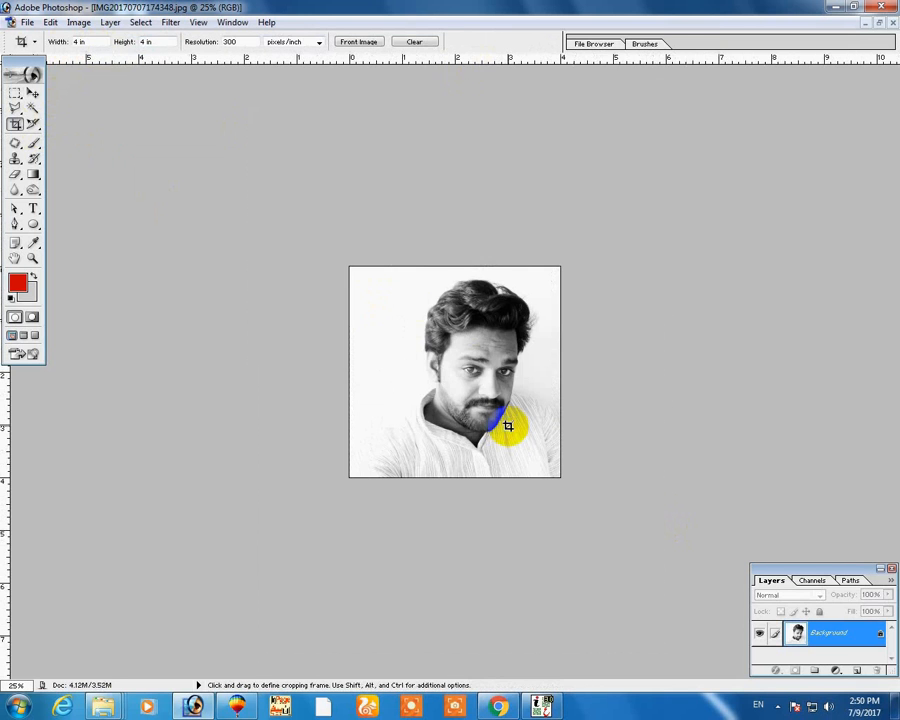
Unlock the Background layer by converting it into a regular layer with the default settings
key("ctrl+0")
key("ctrl+plus")
key("ctrl+minus")
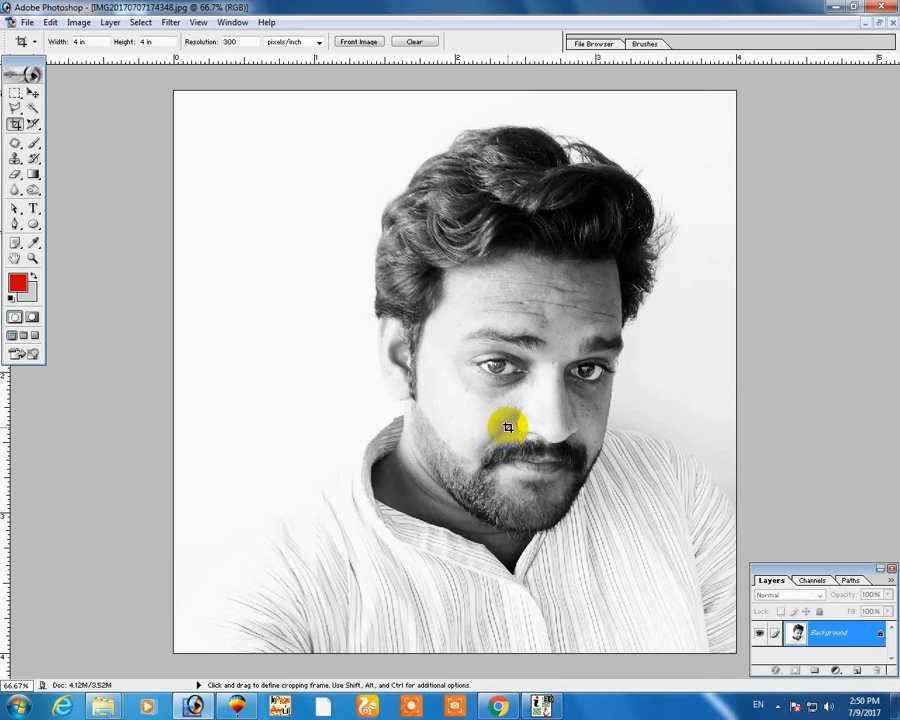
left_click(33, 92)
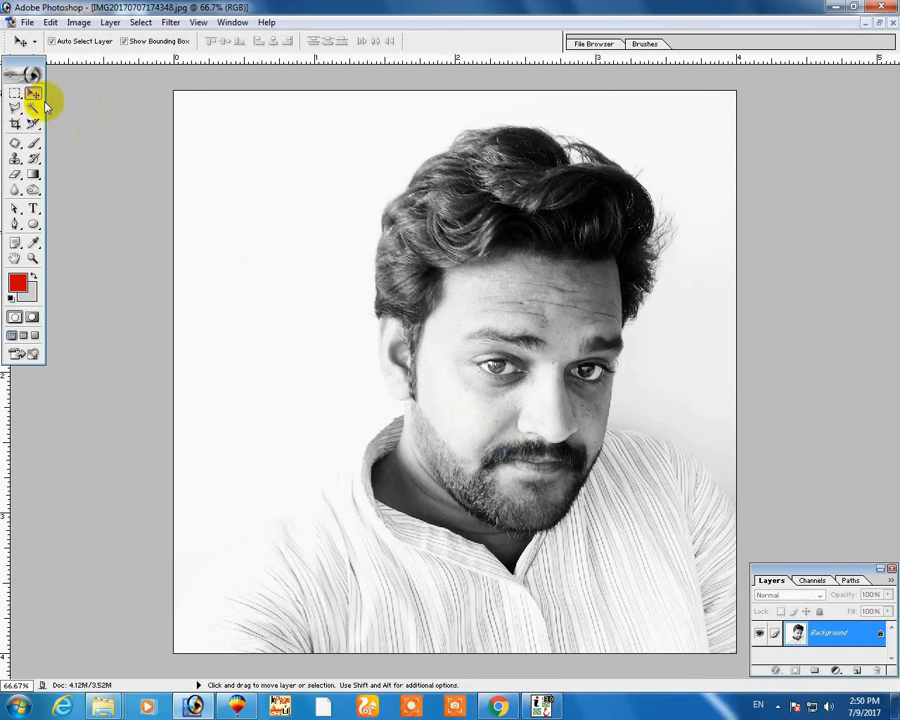
double_click(823, 633)
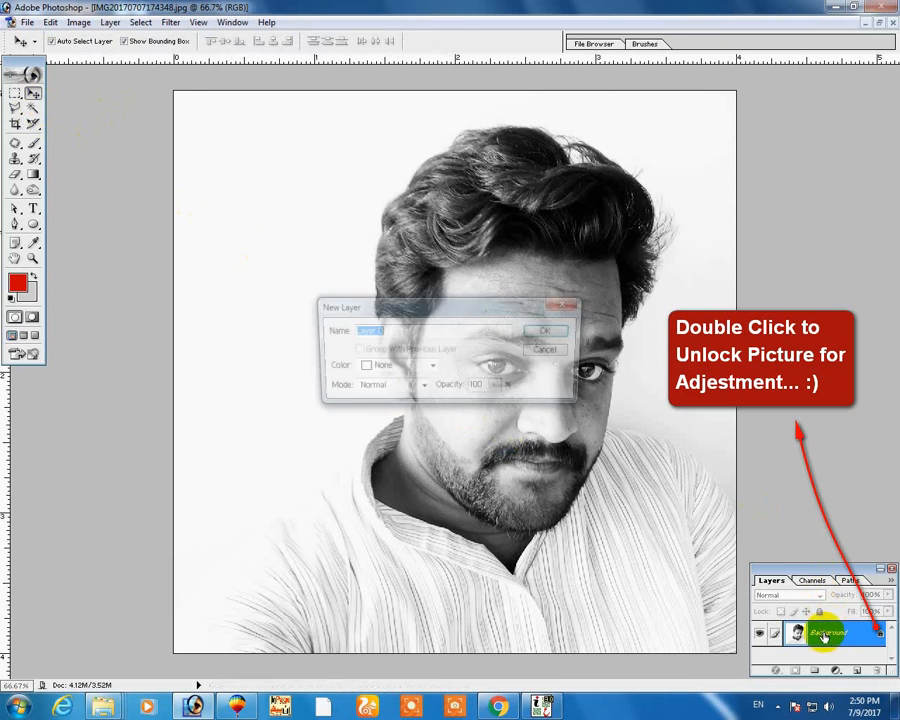
left_click(546, 327)
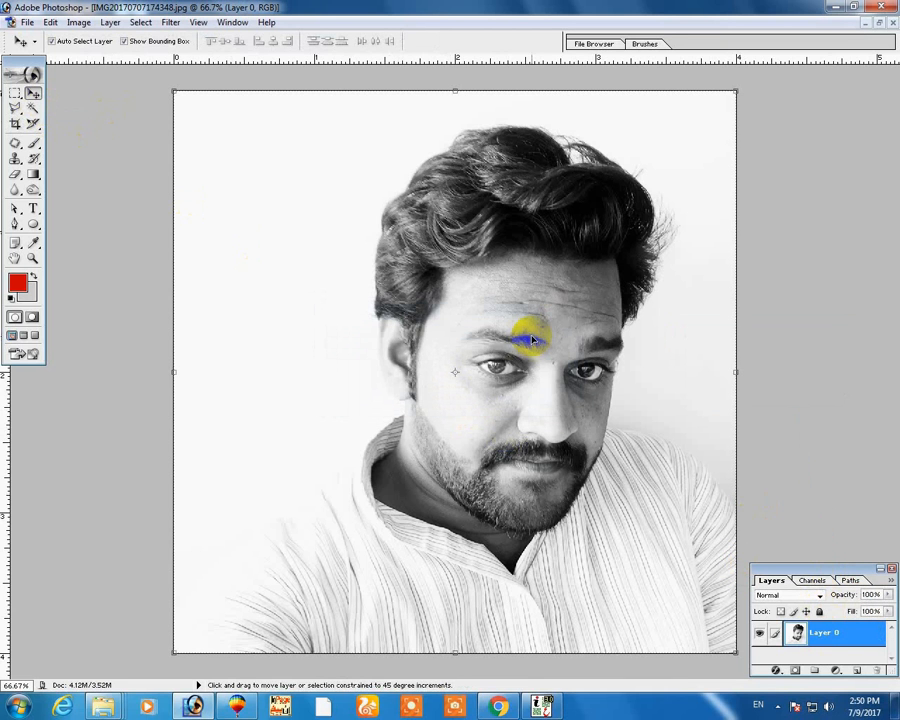
Nudge the portrait layer about 0.2 in to the right on the canvas
key("shift+Right")
key("shift+Right")
key("shift+Right")
key("shift+Right")
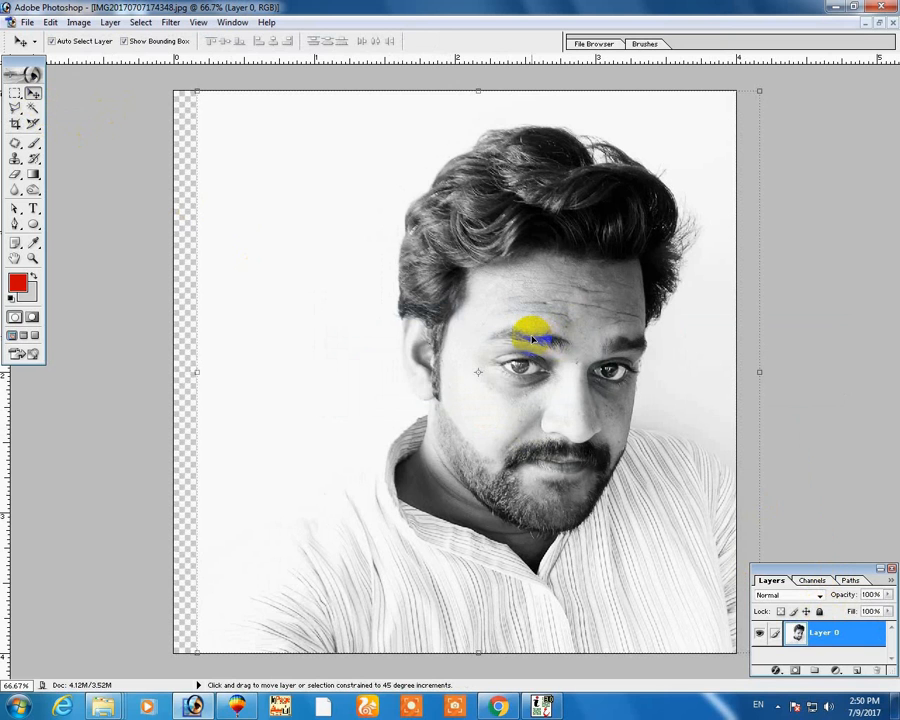
key("shift+Right")
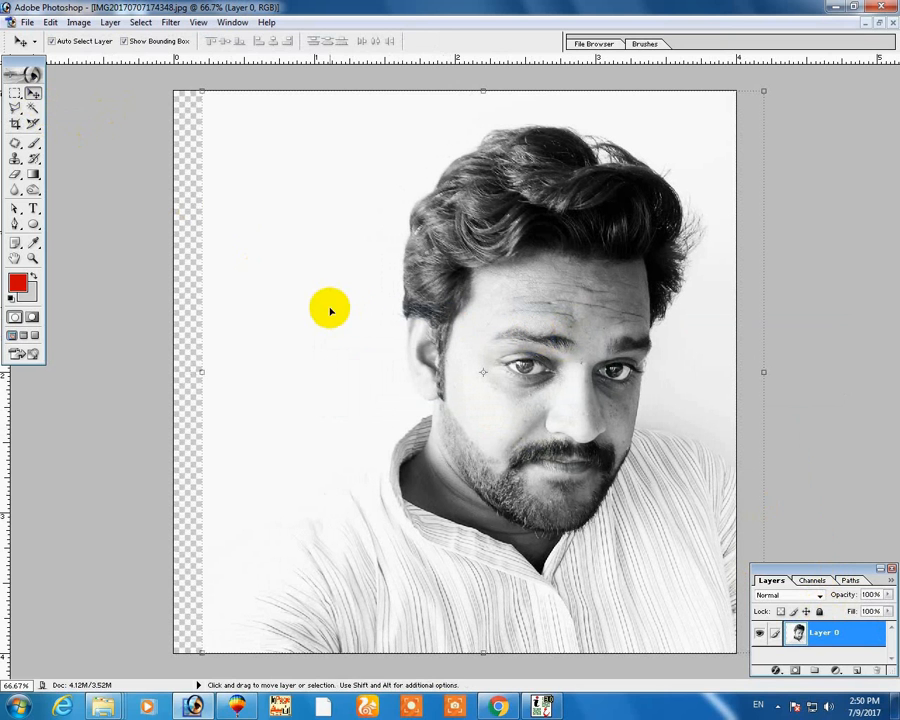
Set the background color to white (R 255) and fill the empty strip along the canvas's left edge with it
key("m")
left_click_drag(176, 89, 214, 662)
left_click(22, 296)
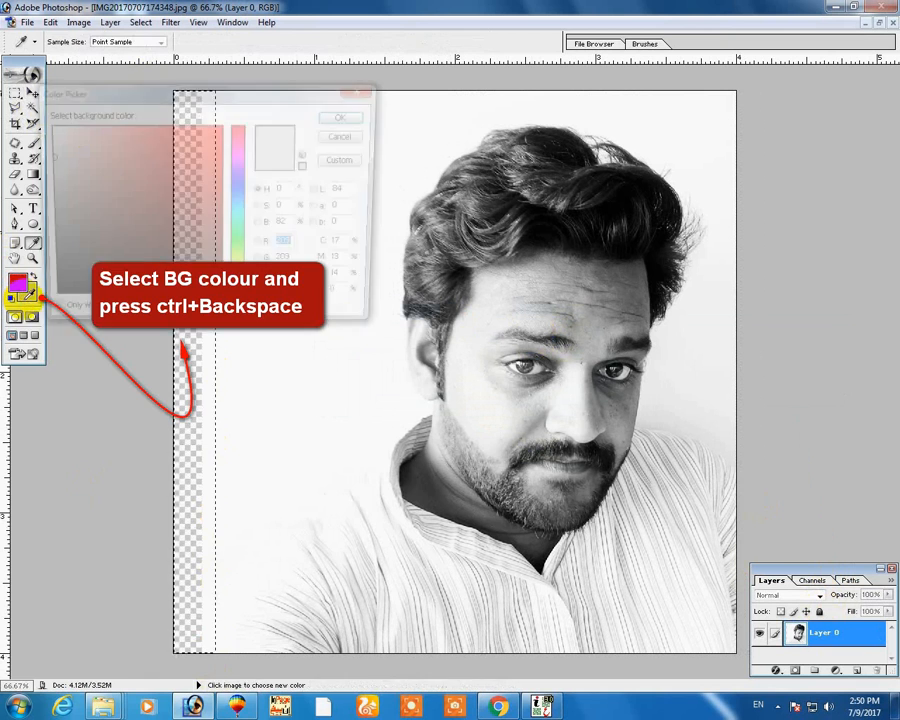
left_click(437, 133)
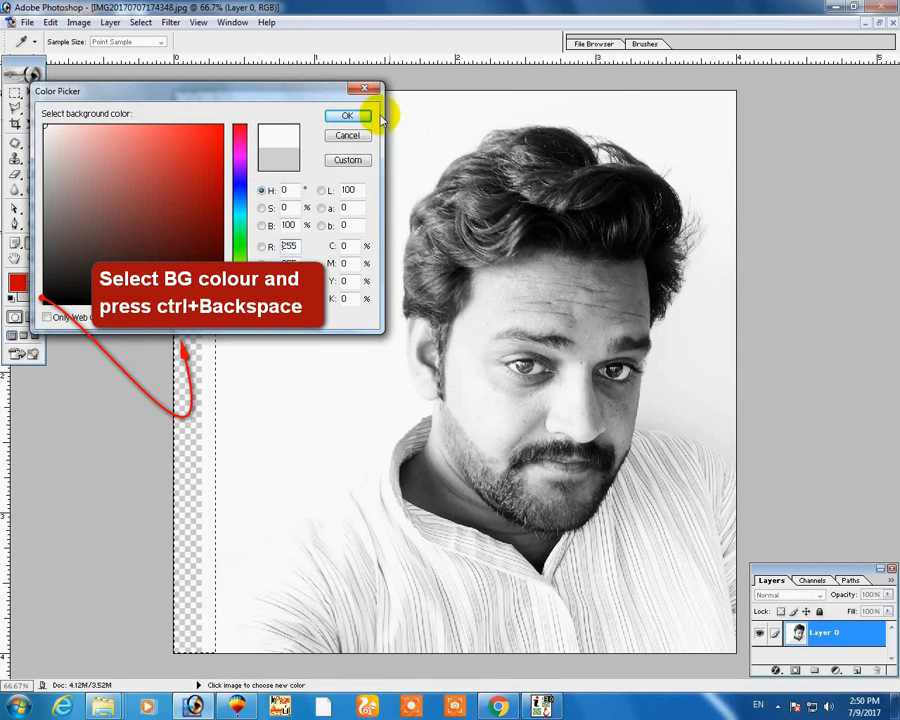
left_click(349, 116)
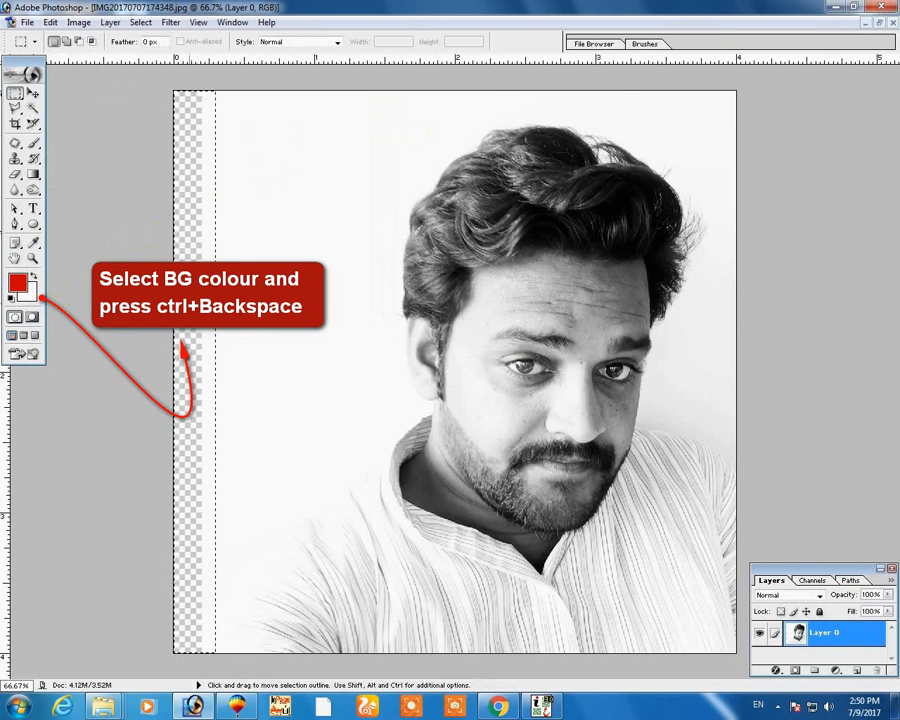
key("ctrl+BackSpace")
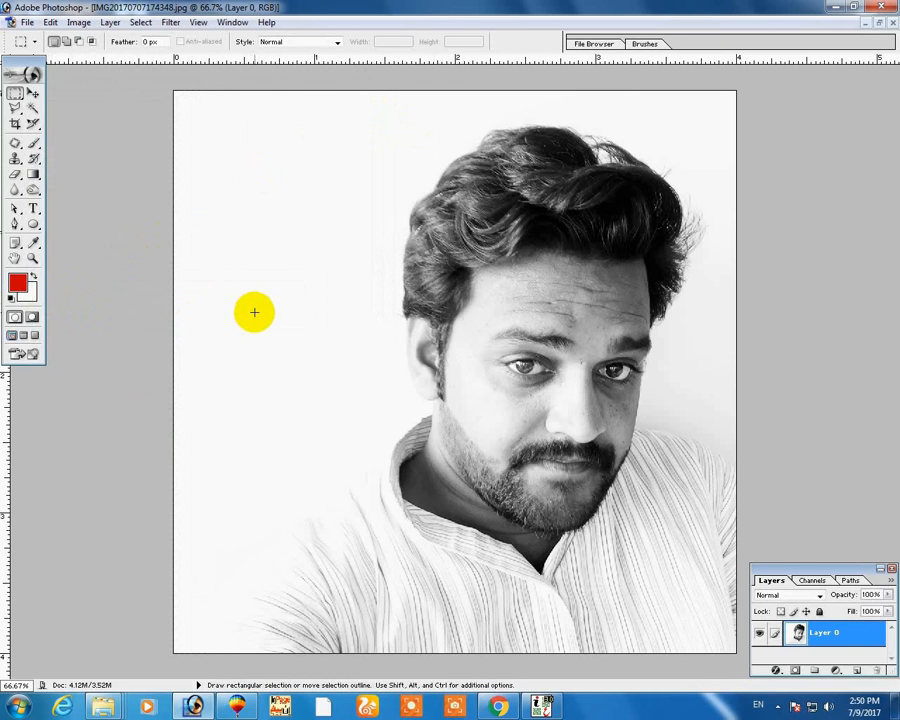
Brighten the portrait with a Curves adjustment on the RGB channel, using a midpoint of input 109 and output 146
left_click(33, 92)
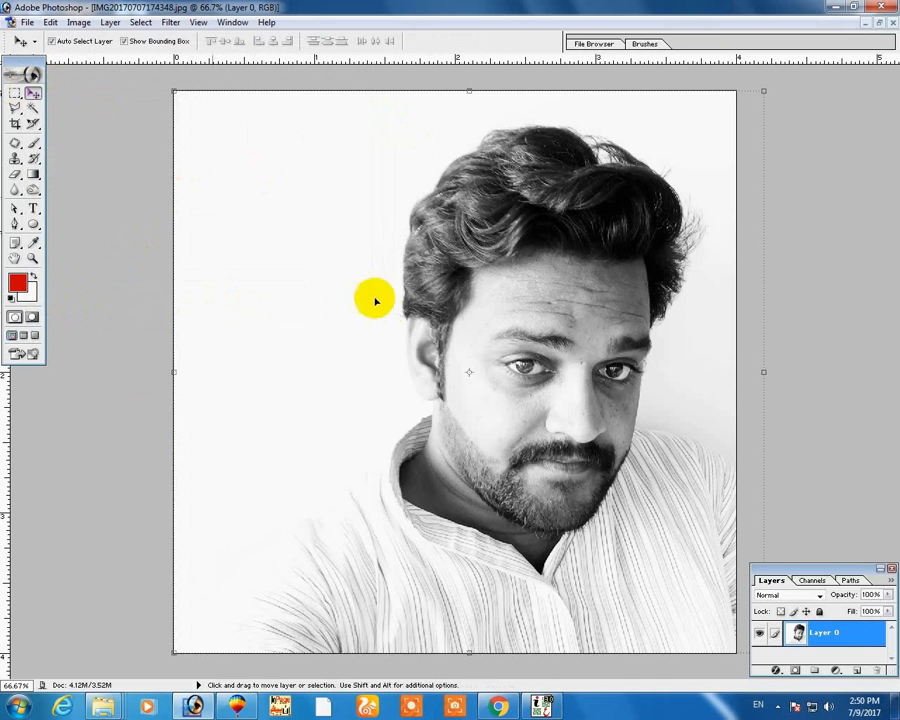
key("ctrl+m")
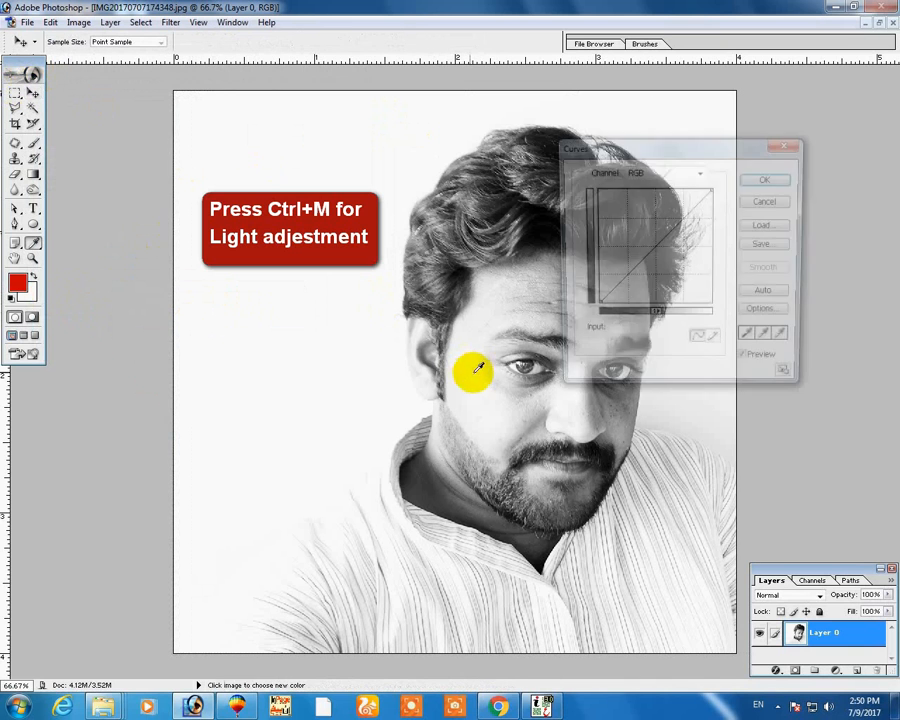
left_click_drag(645, 240, 645, 238)
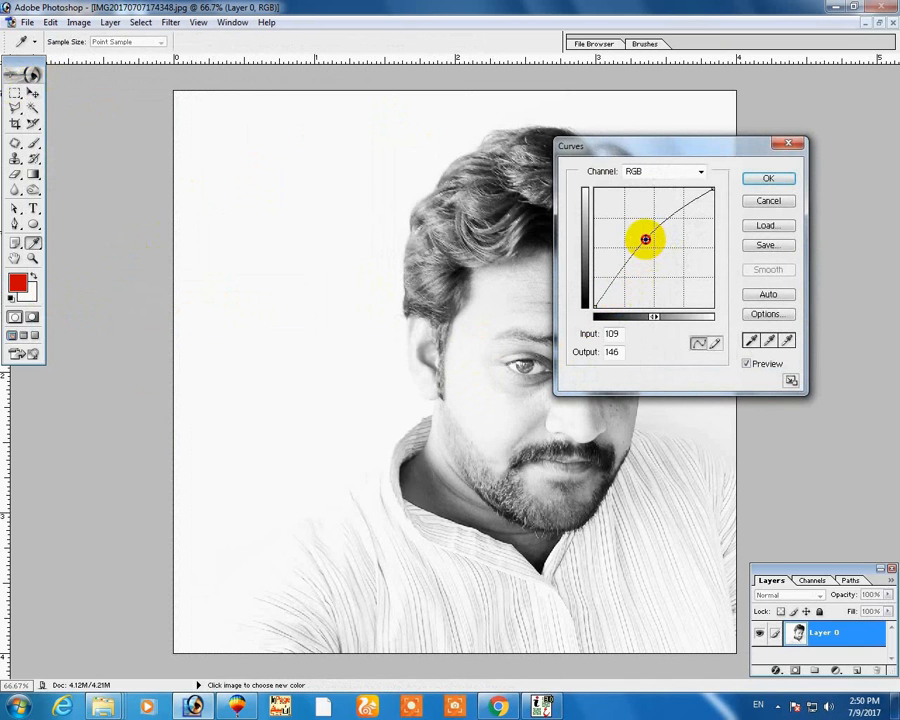
key("Return")
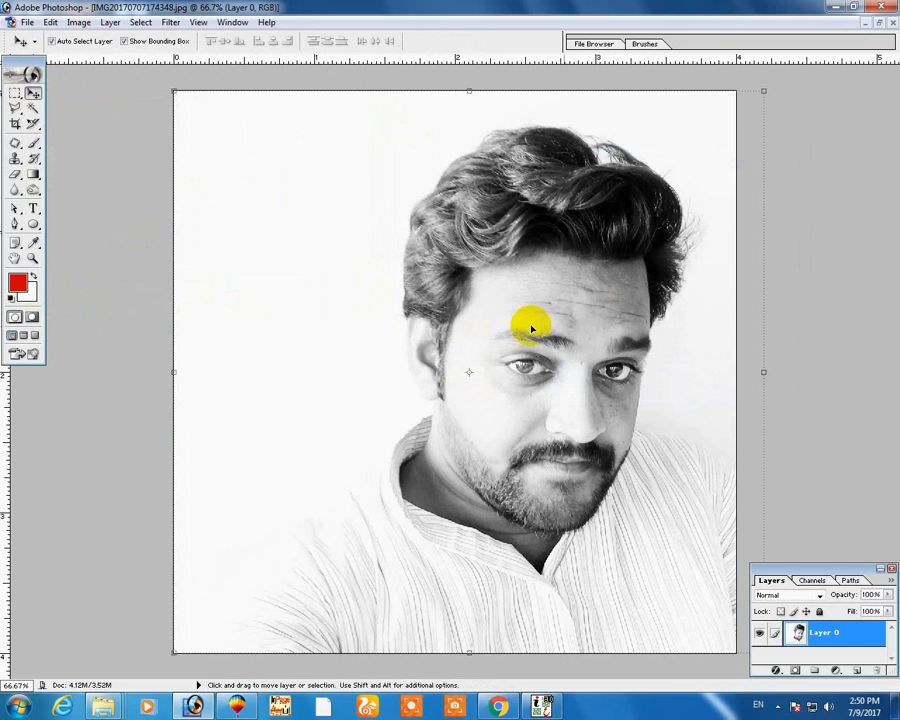
Move the portrait about 1 in further right and fill the exposed transparent strip with the background color, clearing the selection
left_click_drag(532, 328, 682, 326)
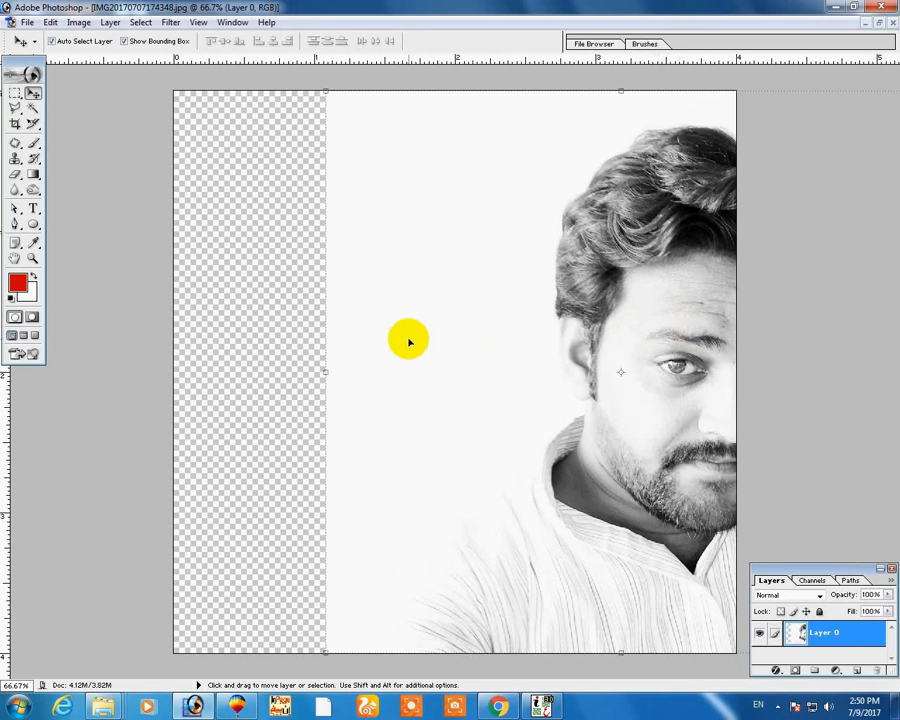
key("m")
mouse_move(175, 92)
left_mouse_down()
mouse_move(296, 444)
mouse_move(336, 666)
mouse_move(337, 655)
left_mouse_up()
key("ctrl+BackSpace")
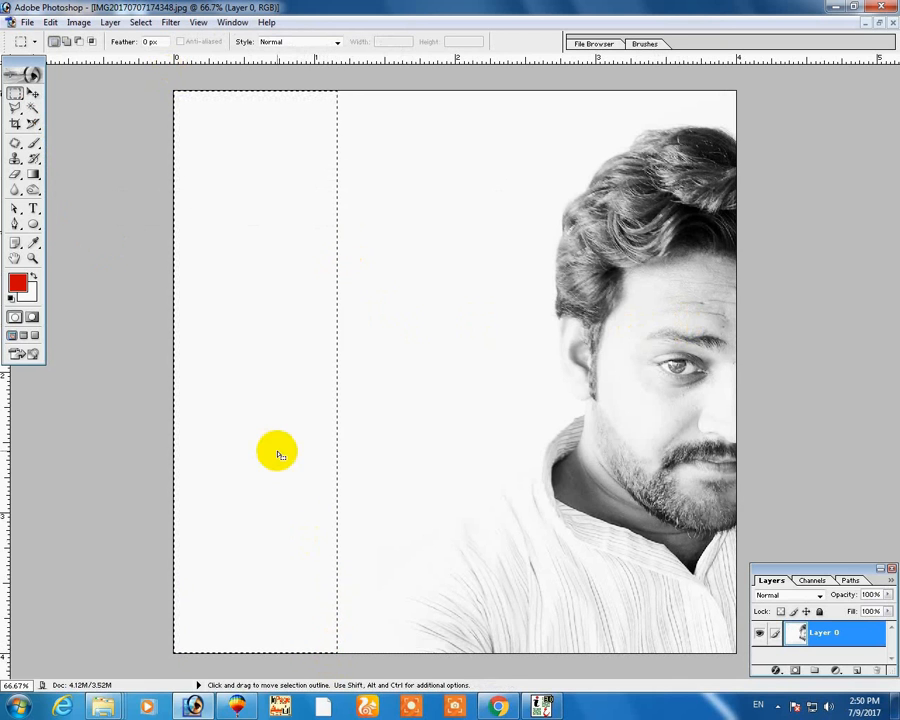
left_click(450, 417)
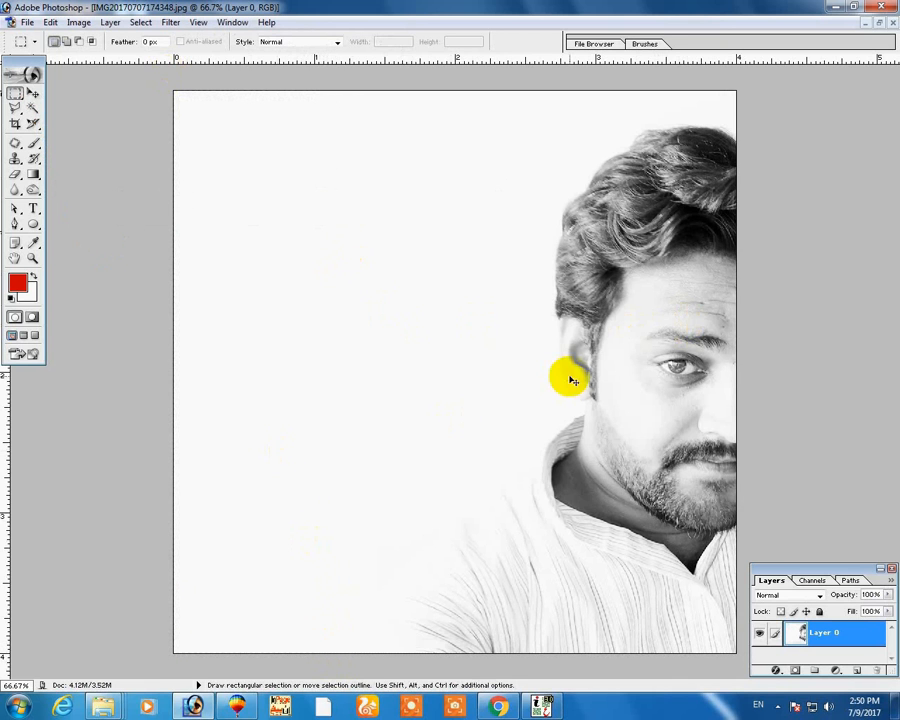
Lighten the image again with Curves on the RGB channel, raising the midpoint to input 114 and output 137
key("ctrl+m")
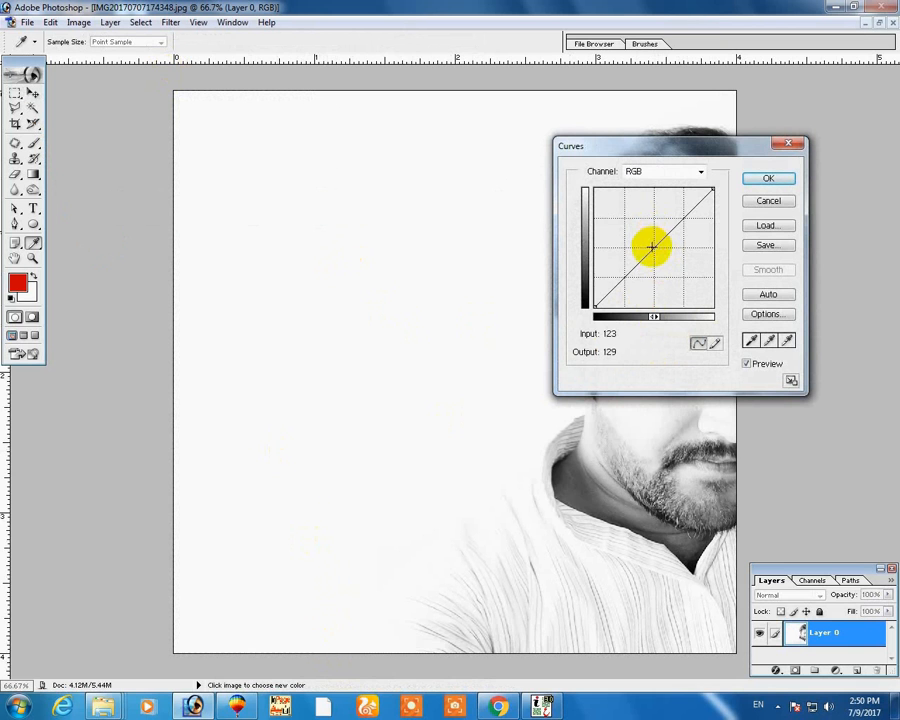
left_click_drag(649, 244, 648, 243)
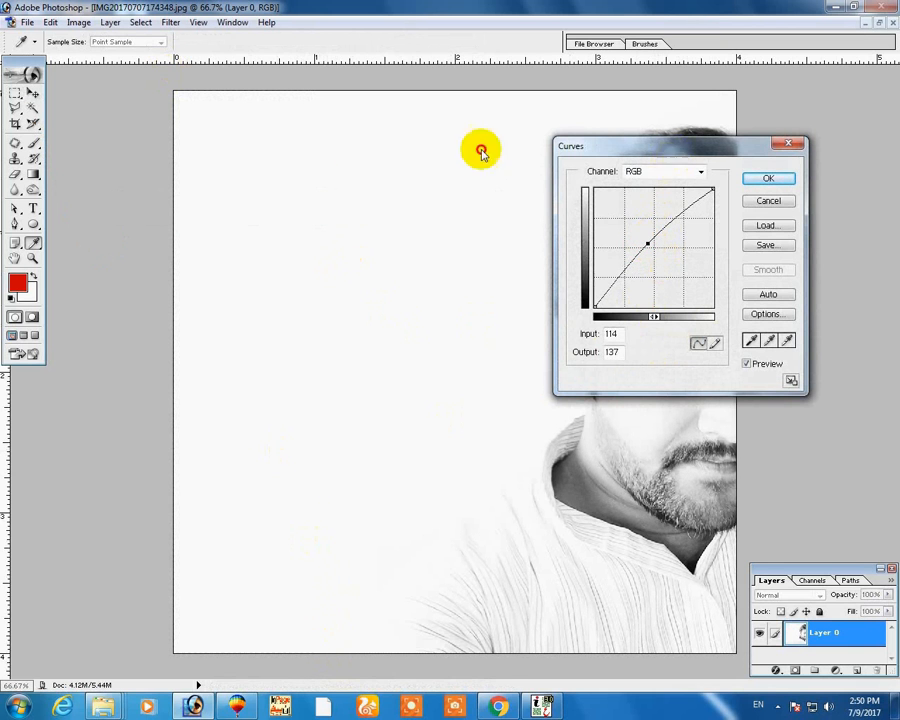
left_click_drag(600, 146, 236, 137)
key("Return")
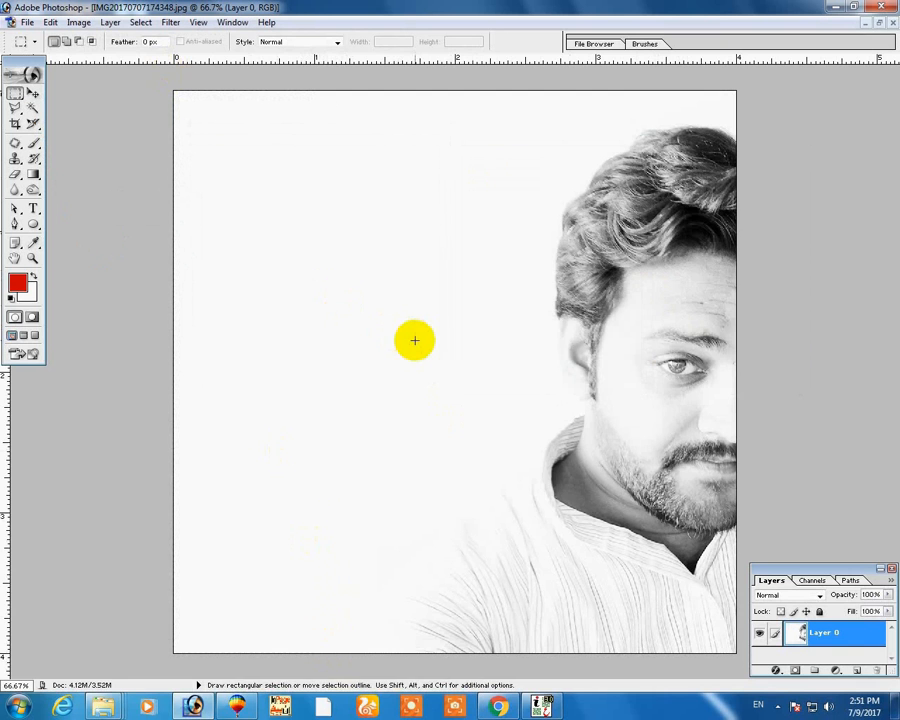
Set up a white Brush of size 70 with 70% opacity and 69% flow for retouching the face
key("ctrl+0")
key("ctrl+plus")
key("ctrl+plus")
key("ctrl+plus")
left_click_drag(740, 292, 2, 495)
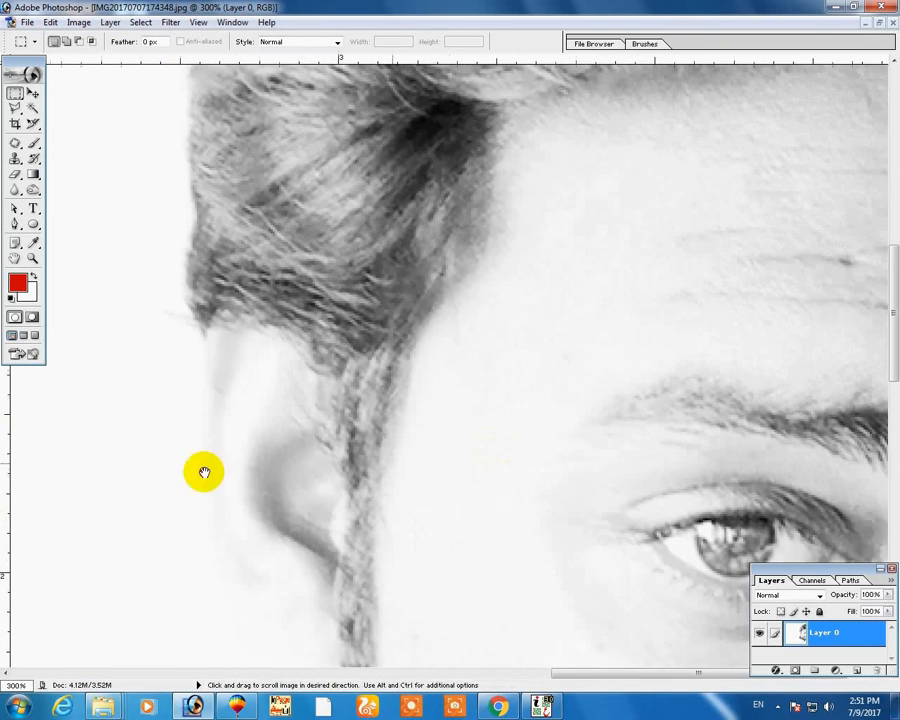
left_click(15, 158)
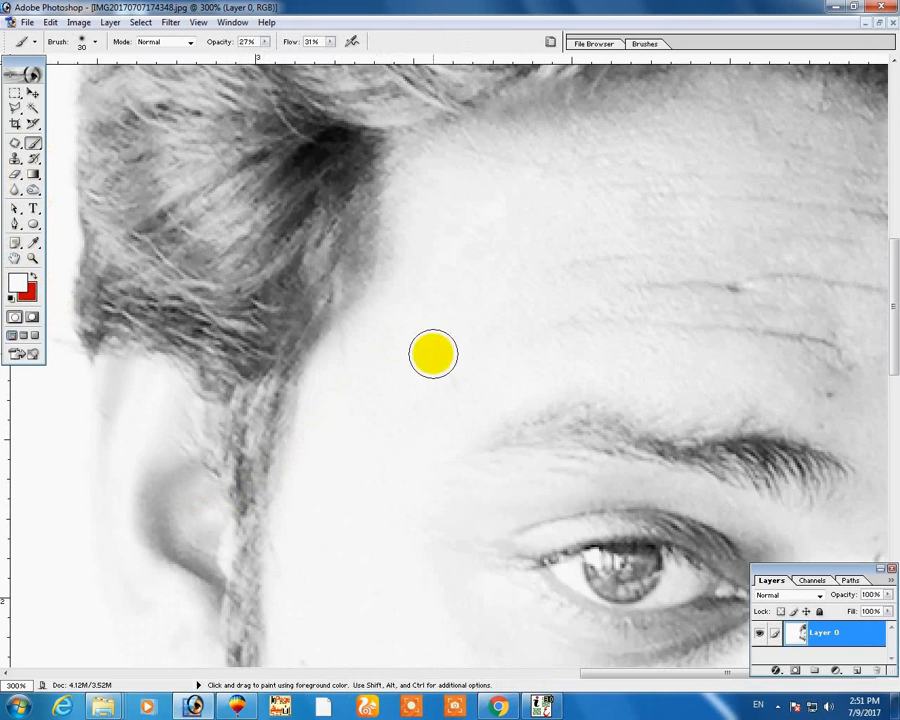
key("bracketright")
key("bracketright")
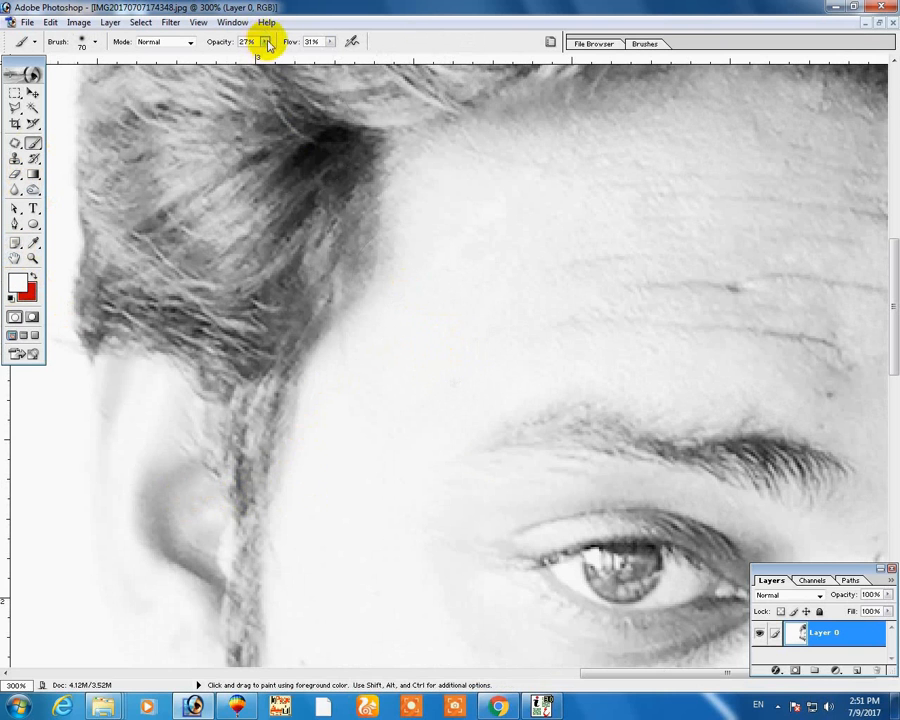
left_click(329, 43)
left_click(369, 93)
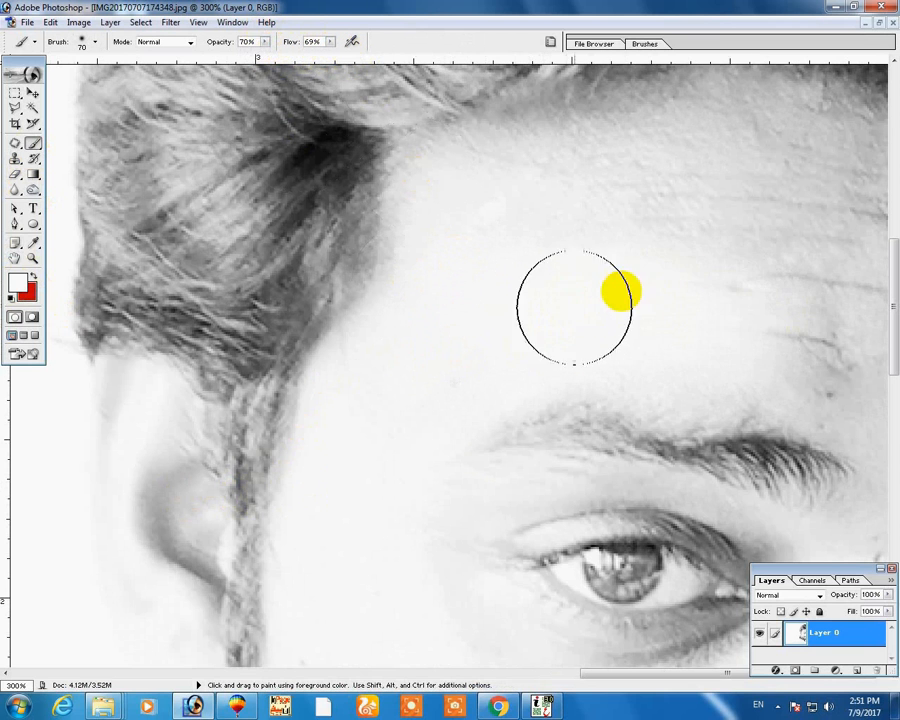
Paint white over the forehead up to the hairline to cover the wrinkles and skin texture
mouse_move(614, 290)
left_mouse_down()
mouse_move(568, 254)
mouse_move(650, 190)
mouse_move(440, 263)
mouse_move(488, 173)
mouse_move(594, 161)
mouse_move(675, 127)
mouse_move(775, 161)
mouse_move(727, 213)
mouse_move(858, 374)
mouse_move(810, 364)
left_mouse_up()
mouse_move(852, 258)
left_mouse_down()
mouse_move(860, 253)
mouse_move(818, 175)
mouse_move(715, 108)
mouse_move(535, 142)
left_mouse_up()
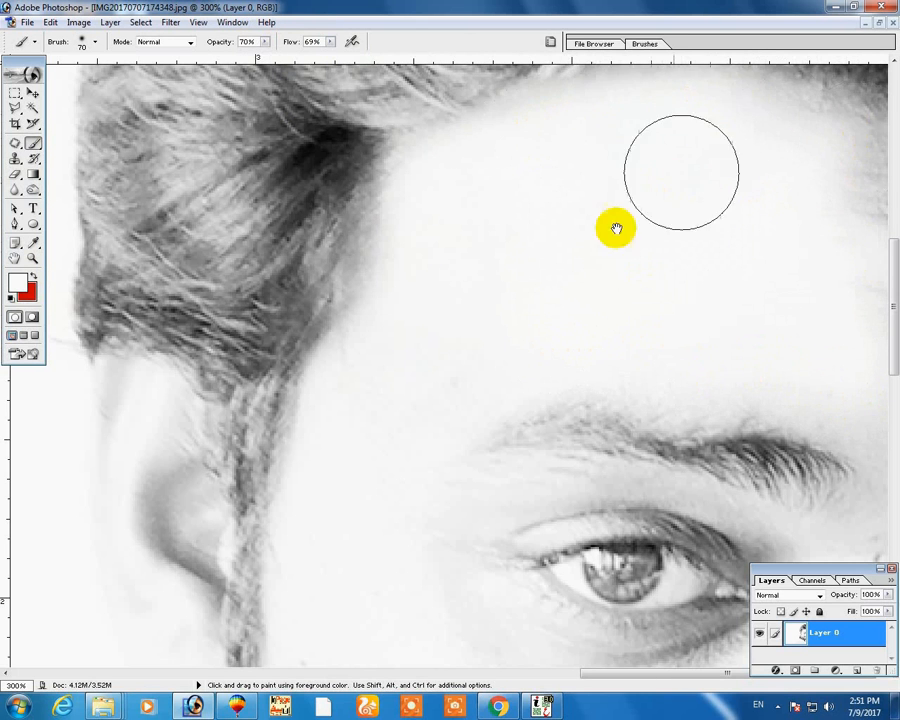
left_click_drag(615, 227, 476, 382)
mouse_move(653, 251)
left_mouse_down()
mouse_move(834, 249)
mouse_move(884, 321)
mouse_move(830, 410)
mouse_move(852, 447)
left_mouse_up()
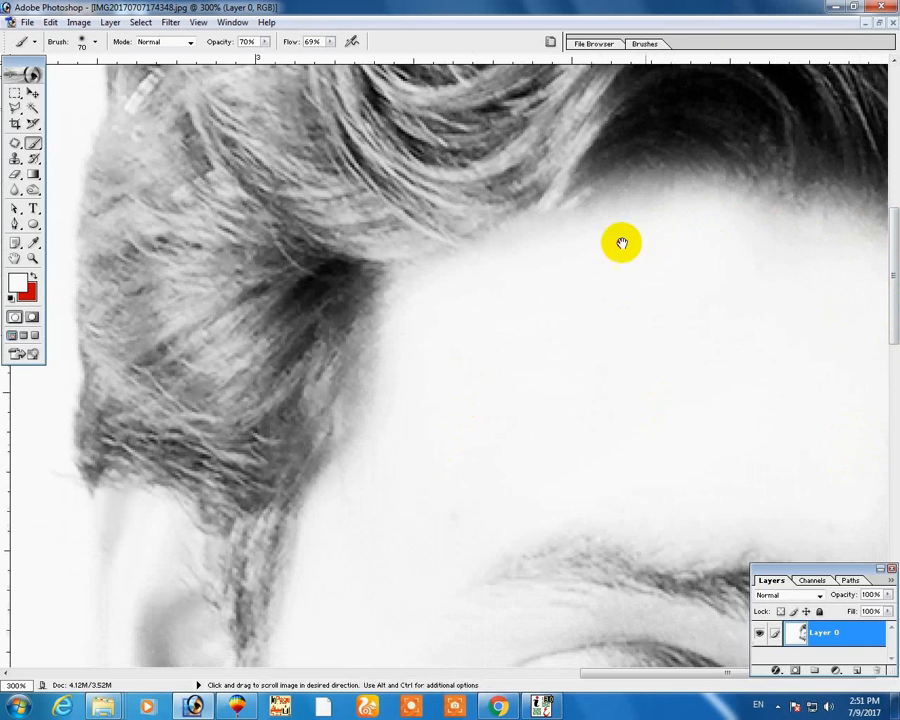
scroll(621, 243, "down", 3)
scroll(701, 303, "up", 3)
mouse_move(747, 217)
left_mouse_down()
mouse_move(678, 226)
mouse_move(783, 225)
left_mouse_up()
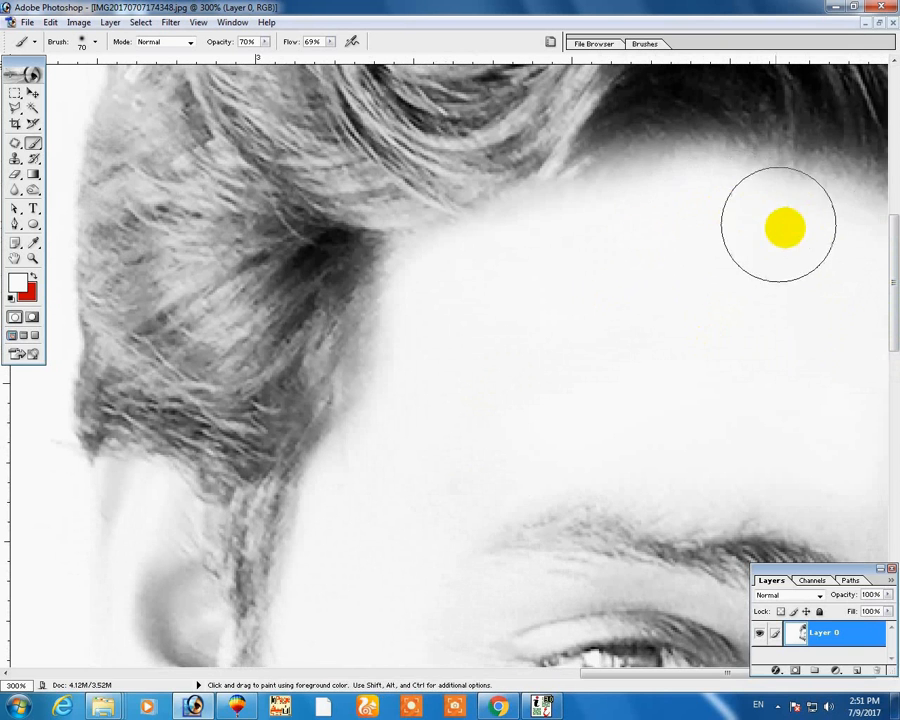
Paint white over the under-eye shadow, cheek, and side of the nose down to the edges of the beard and moustache
scroll(480, 106, "down", 6)
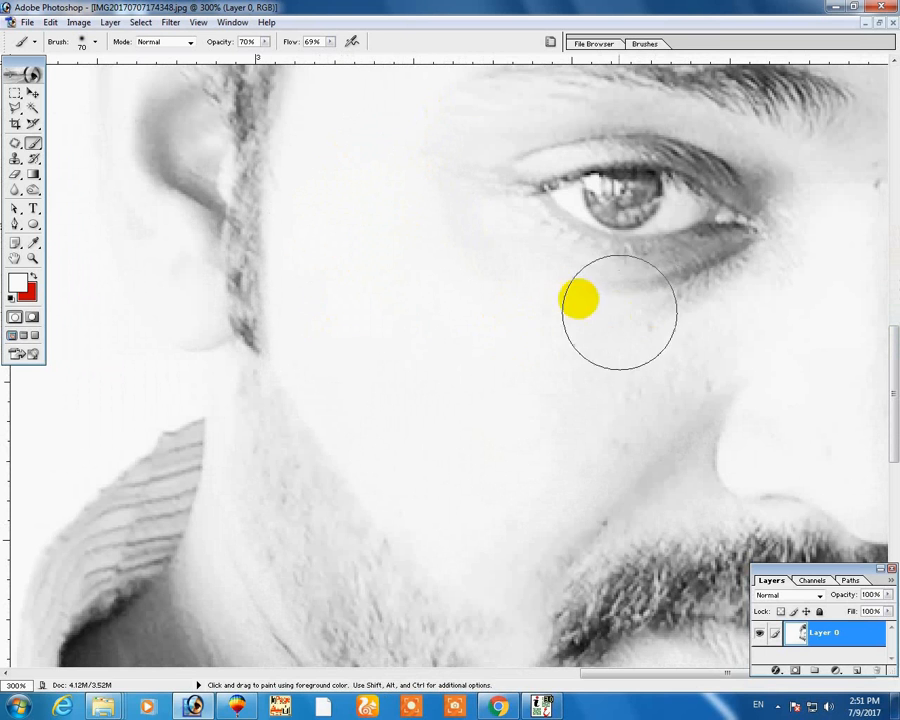
mouse_move(724, 280)
left_mouse_down()
mouse_move(537, 293)
mouse_move(474, 261)
left_mouse_up()
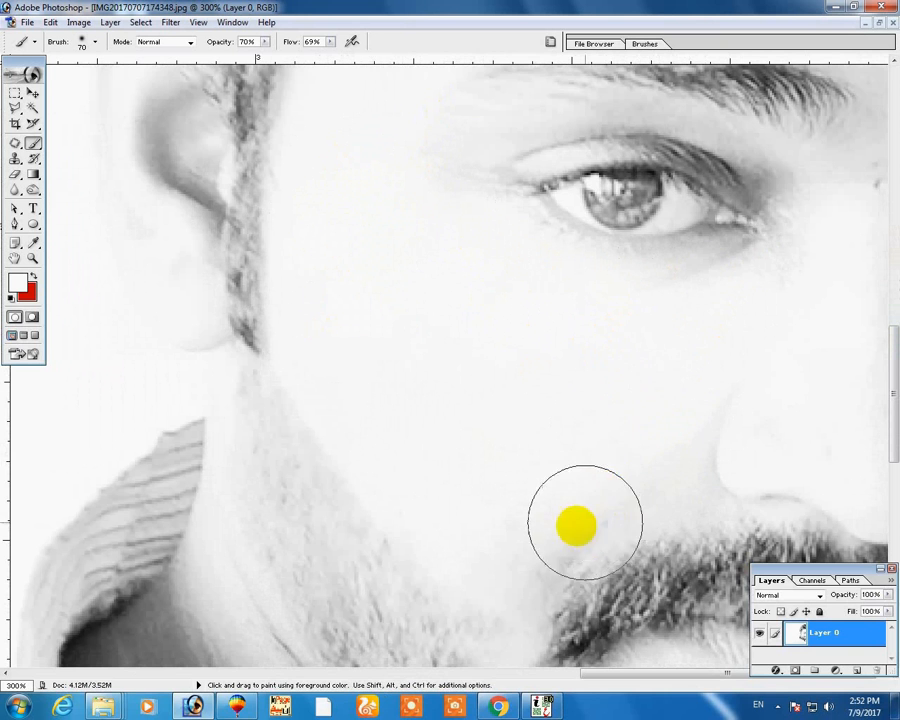
left_click_drag(522, 544, 486, 362)
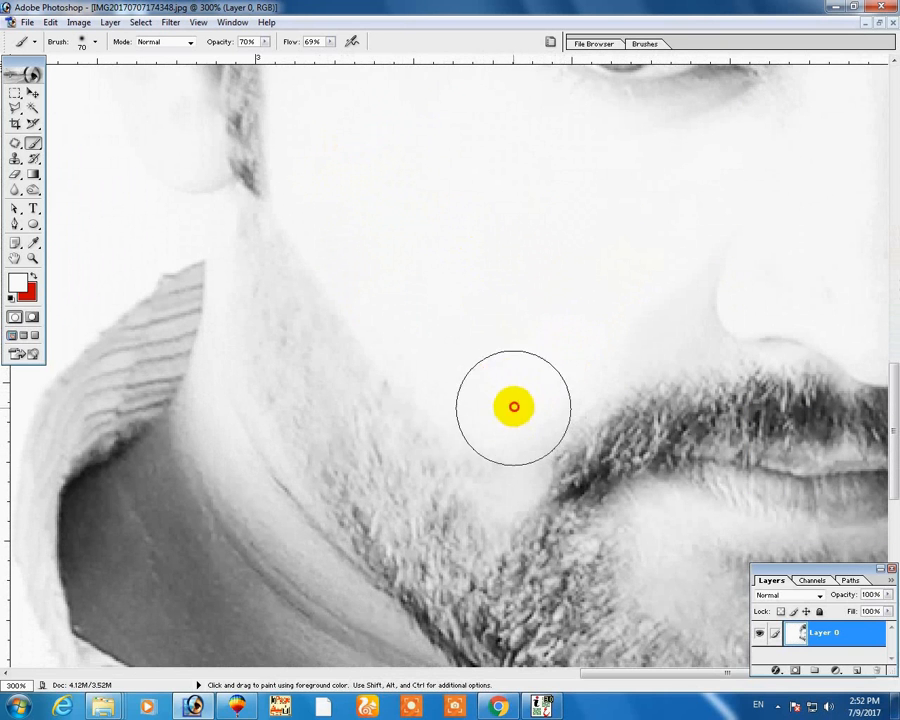
mouse_move(503, 387)
left_mouse_down()
mouse_move(414, 328)
mouse_move(440, 290)
left_mouse_up()
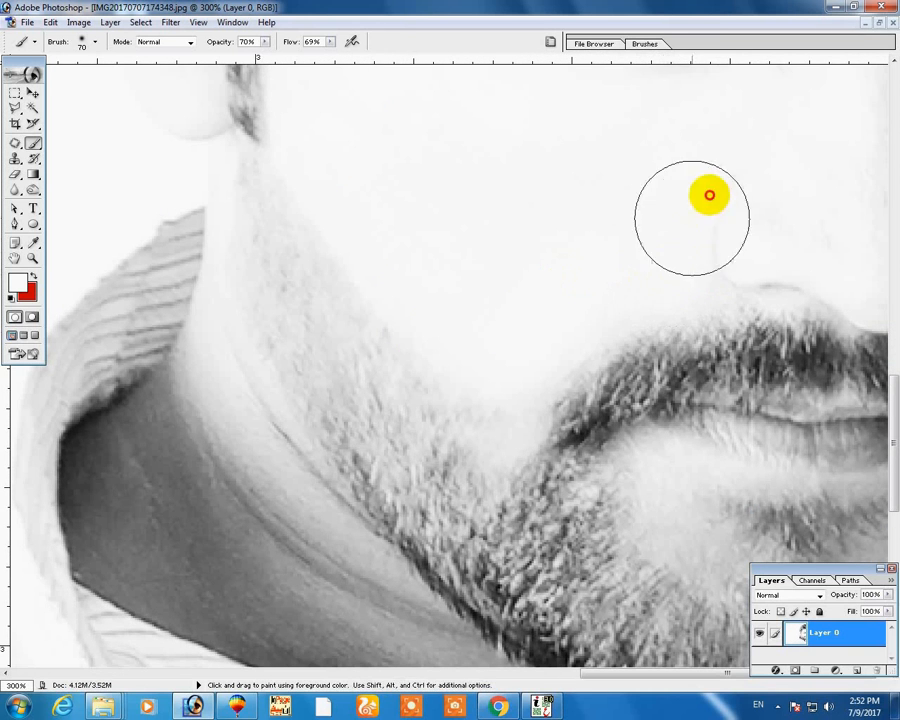
left_click_drag(715, 191, 398, 301)
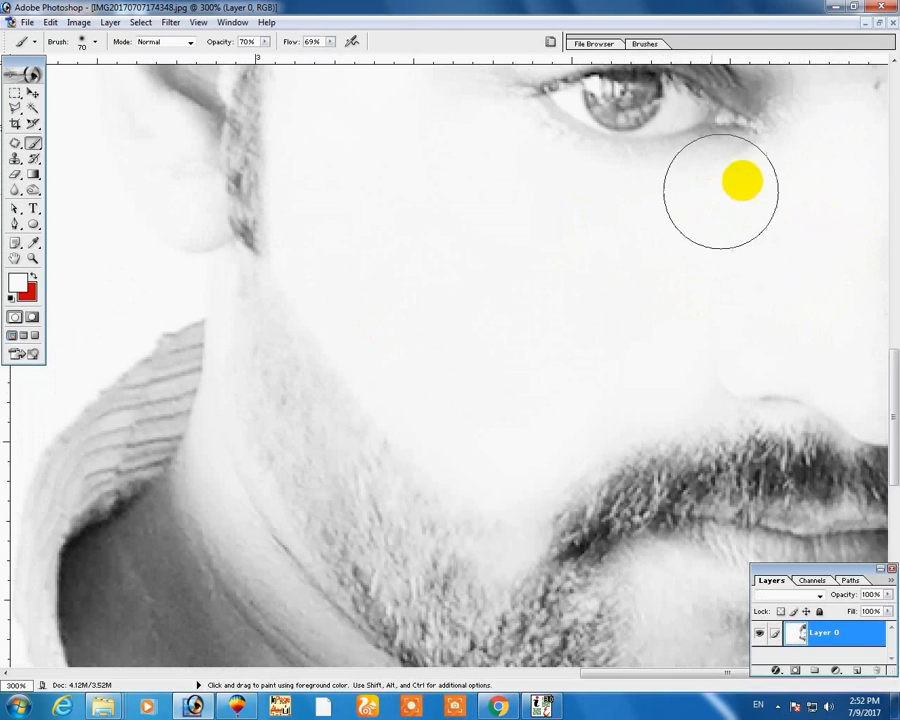
left_click_drag(514, 243, 442, 478)
mouse_move(447, 368)
left_mouse_down()
mouse_move(418, 312)
mouse_move(585, 396)
mouse_move(830, 338)
mouse_move(832, 328)
left_mouse_up()
Reduce the brush to 35 px and paint white around the inner end of the eyebrow and the nose bridge
key("space")
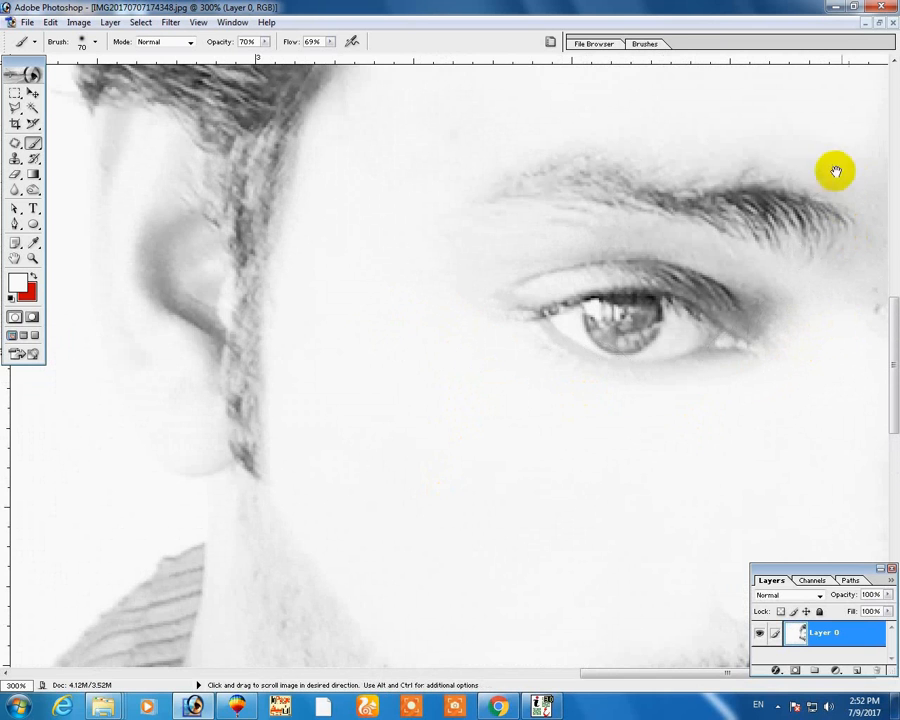
right_click(810, 140)
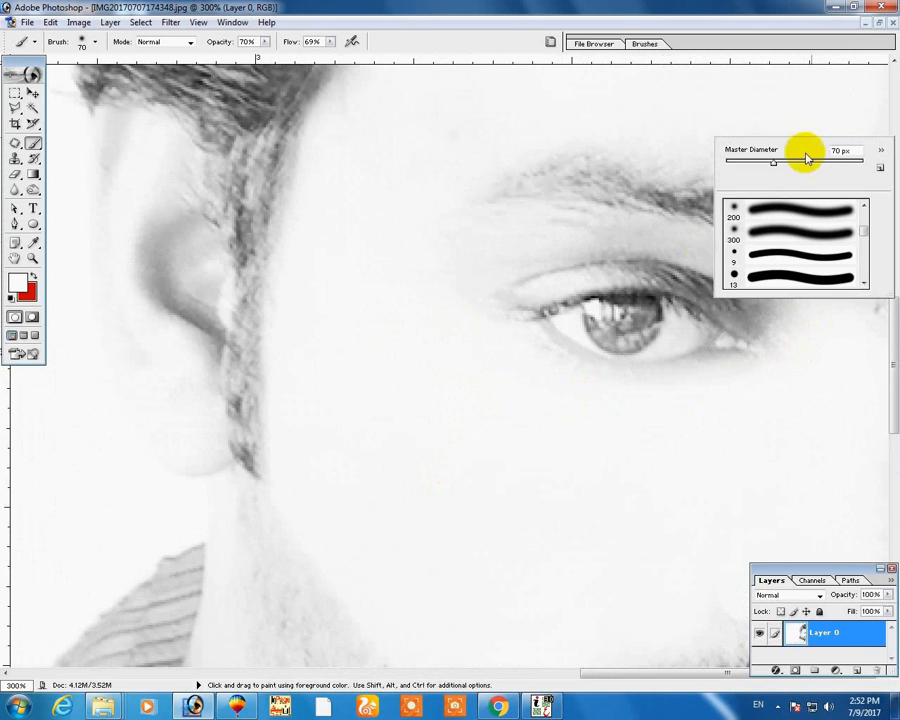
left_click_drag(764, 166, 760, 164)
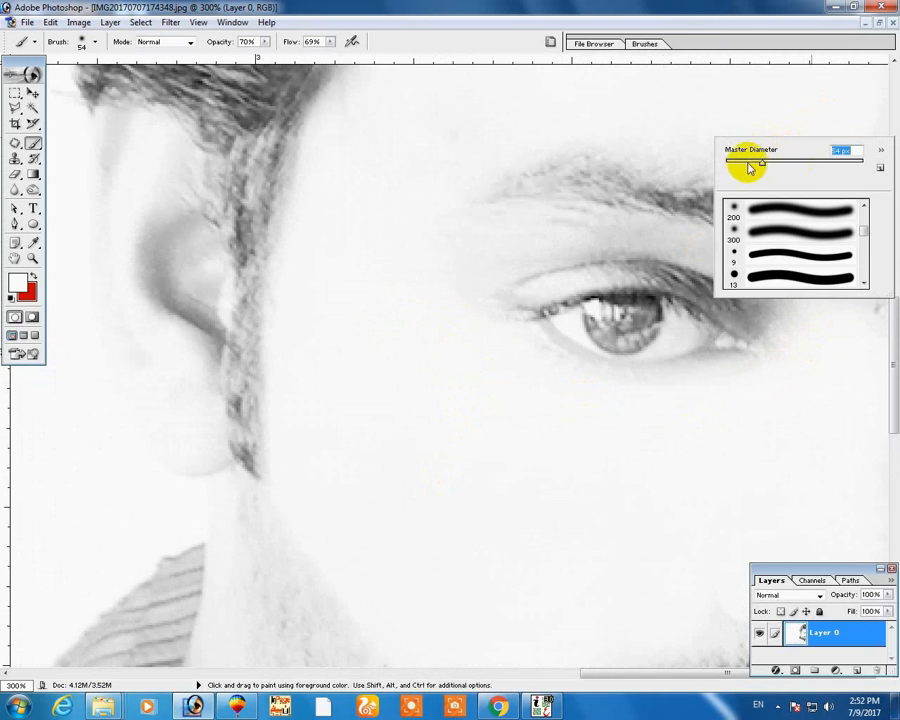
key("Return")
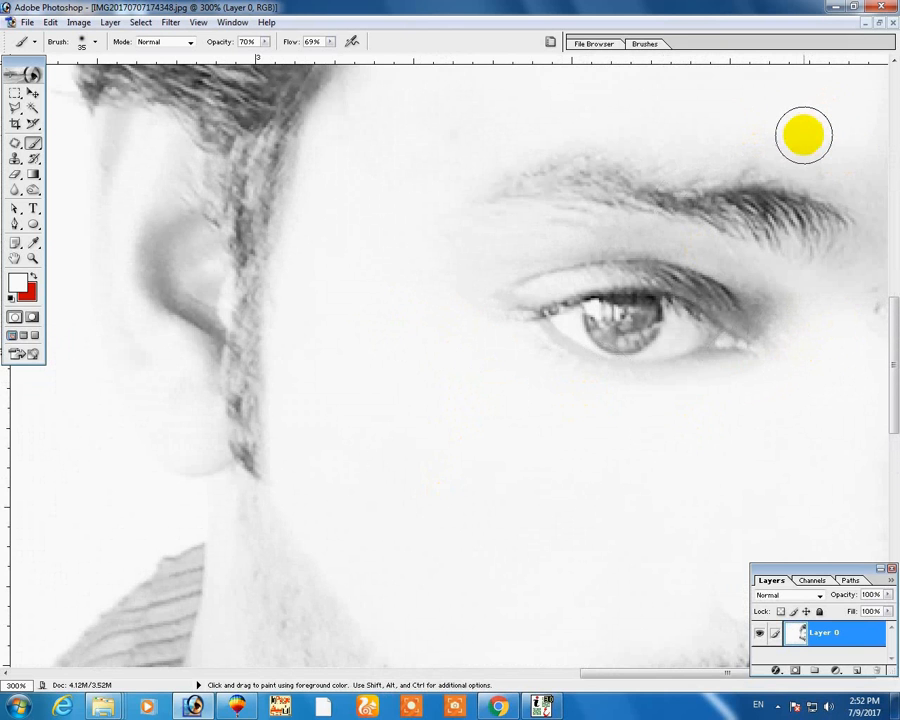
left_click_drag(811, 133, 866, 196)
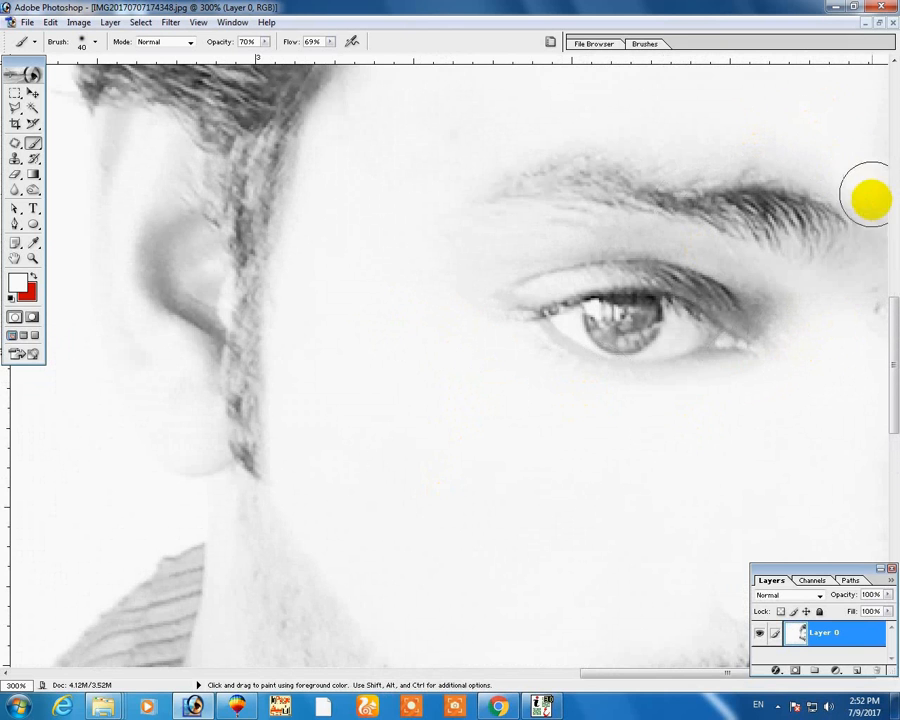
mouse_move(840, 146)
left_mouse_down()
mouse_move(704, 134)
mouse_move(752, 132)
mouse_move(488, 118)
mouse_move(552, 107)
mouse_move(522, 103)
mouse_move(449, 124)
mouse_move(395, 166)
mouse_move(394, 95)
mouse_move(382, 147)
mouse_move(479, 102)
mouse_move(407, 168)
mouse_move(384, 223)
mouse_move(430, 318)
mouse_move(469, 362)
mouse_move(447, 366)
mouse_move(381, 328)
mouse_move(366, 359)
mouse_move(639, 430)
mouse_move(764, 407)
mouse_move(841, 352)
mouse_move(776, 444)
mouse_move(740, 455)
left_mouse_up()
Examine the retouched skin across the whole portrait at several magnifications
key("ctrl+0")
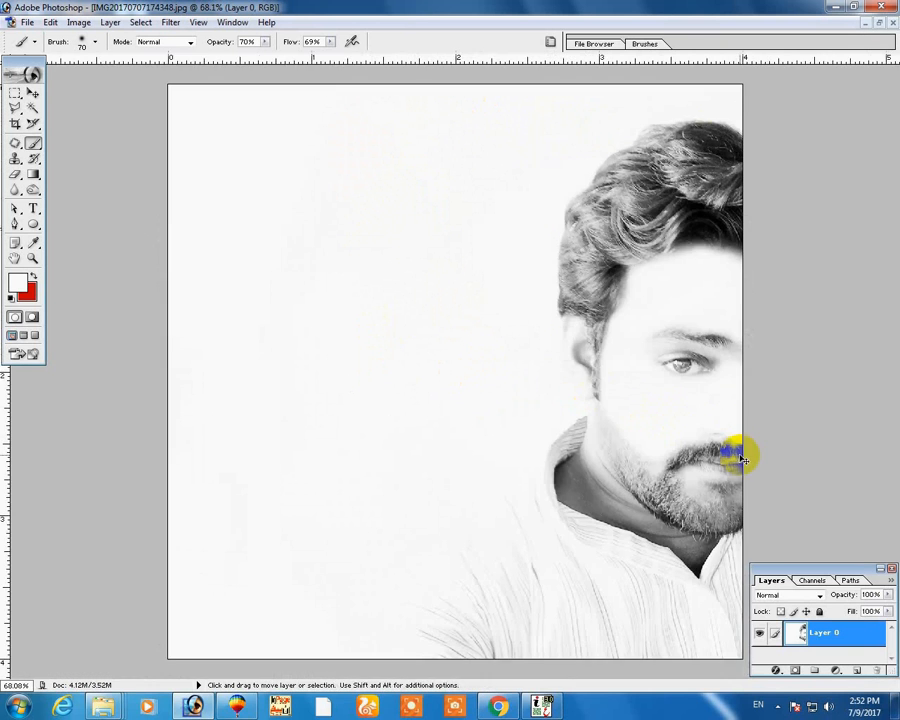
key("ctrl+alt+0")
key("ctrl+minus")
key("ctrl+minus")
key("ctrl+plus")
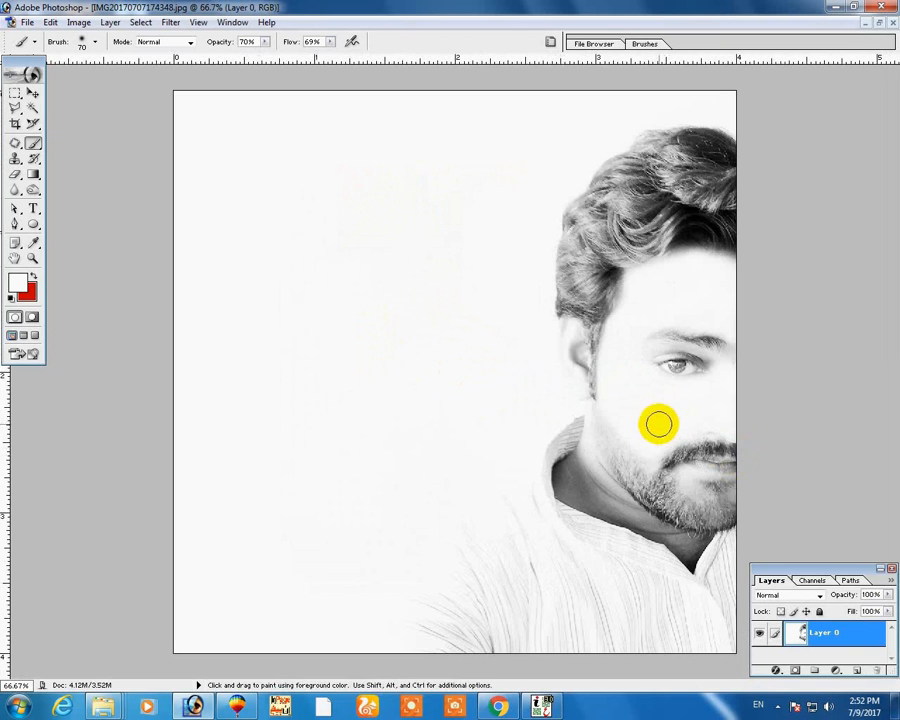
key("ctrl+plus")
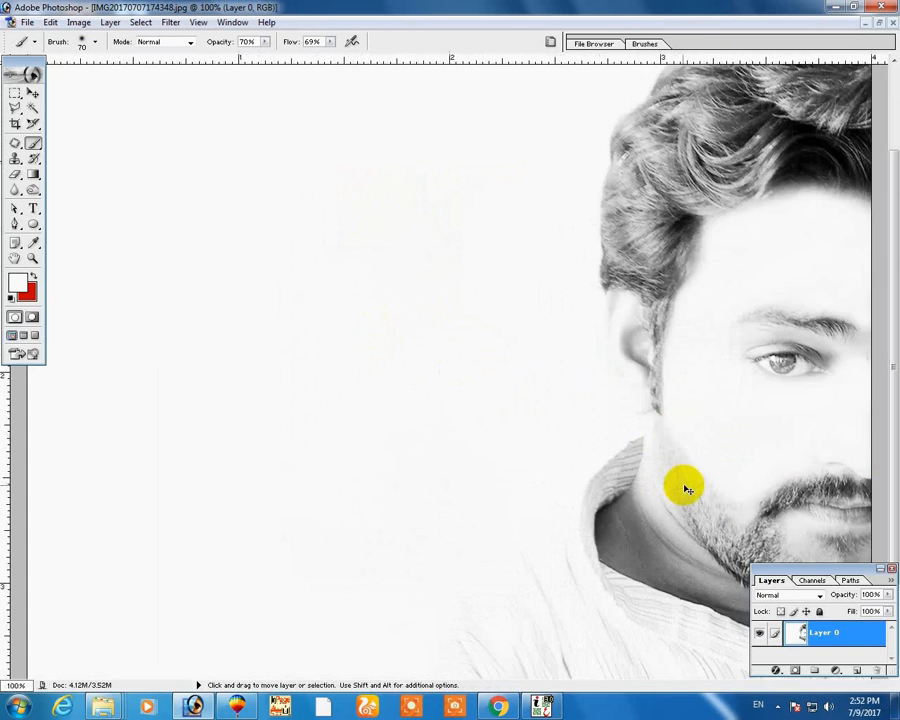
key("ctrl+plus")
key("ctrl+minus")
key("ctrl+minus")
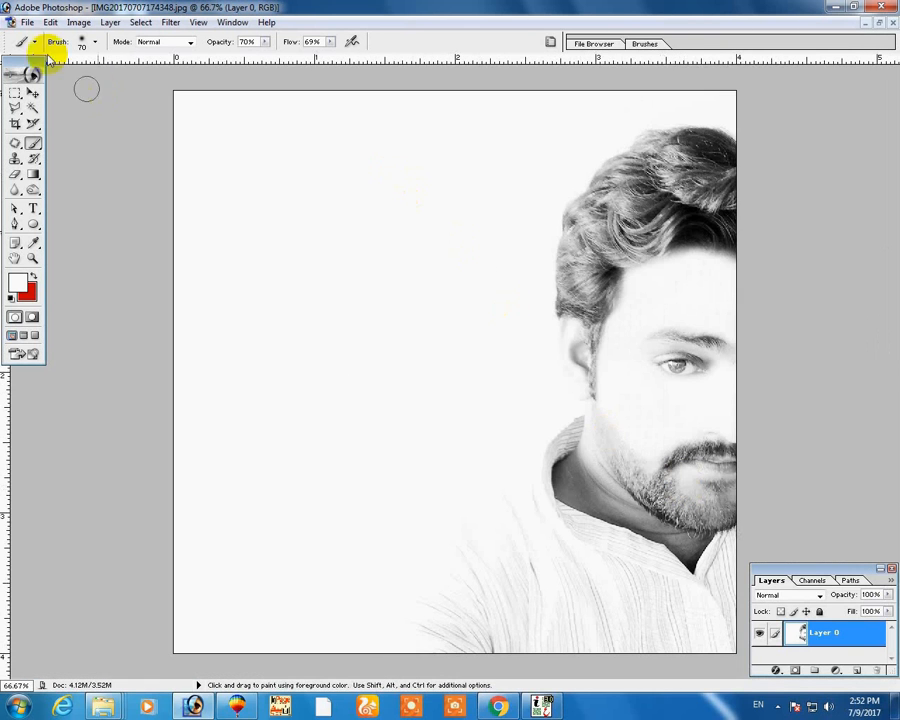
Increase the image's contrast with Brightness/Contrast, leaving the brightness at 0
left_click(72, 23)
mouse_move(102, 59)
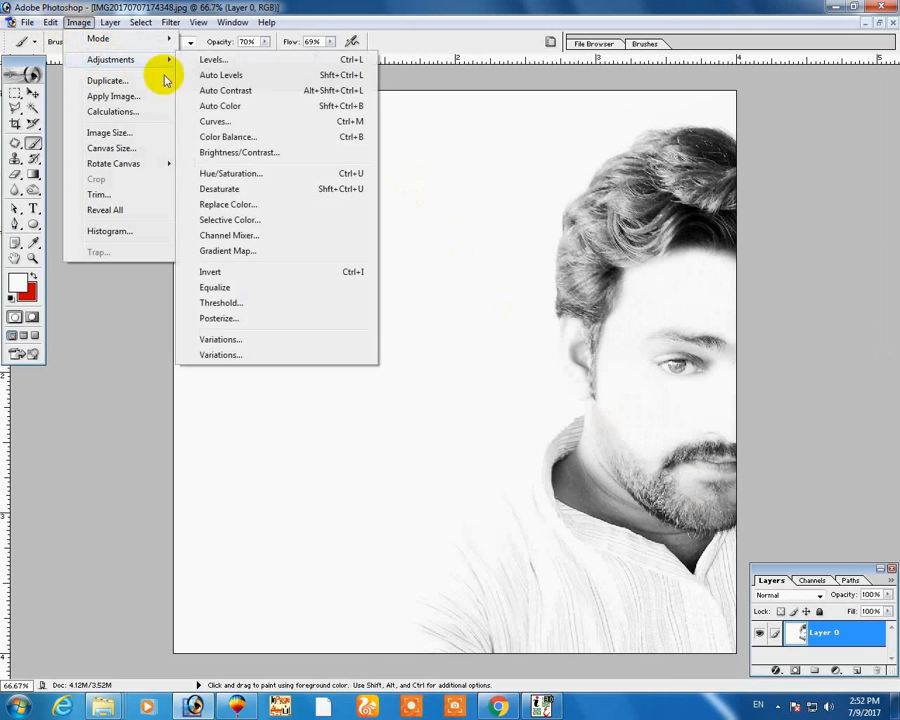
left_click(238, 153)
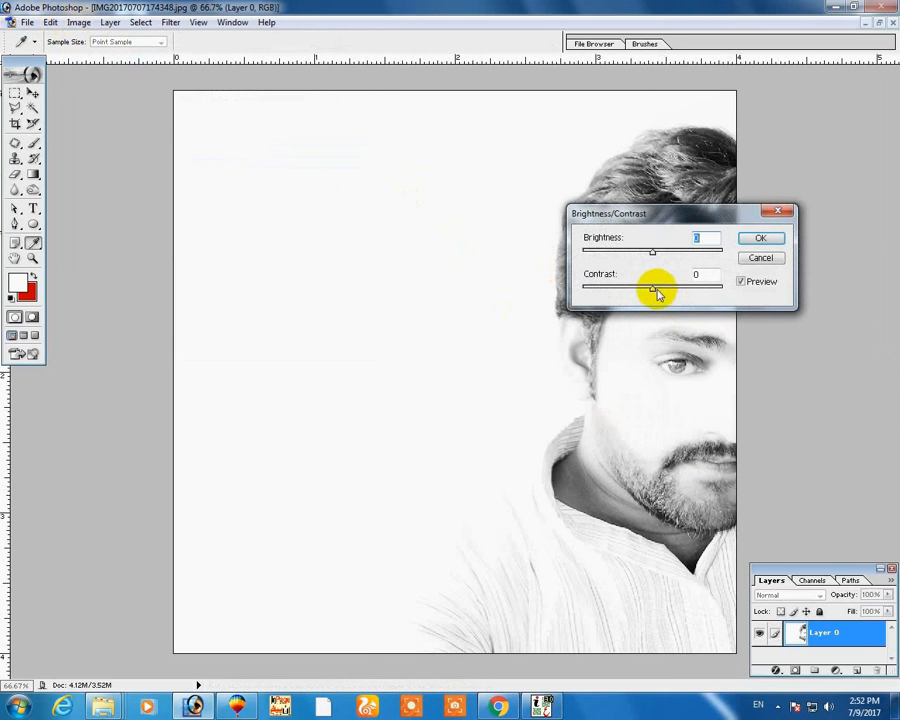
mouse_move(668, 291)
left_mouse_down()
mouse_move(687, 291)
mouse_move(678, 289)
left_mouse_up()
key("Return")
Brush white over the forehead below the hairline and the dark neck area inside the collar, enlarging the brush to 150 for the neck
key("b")
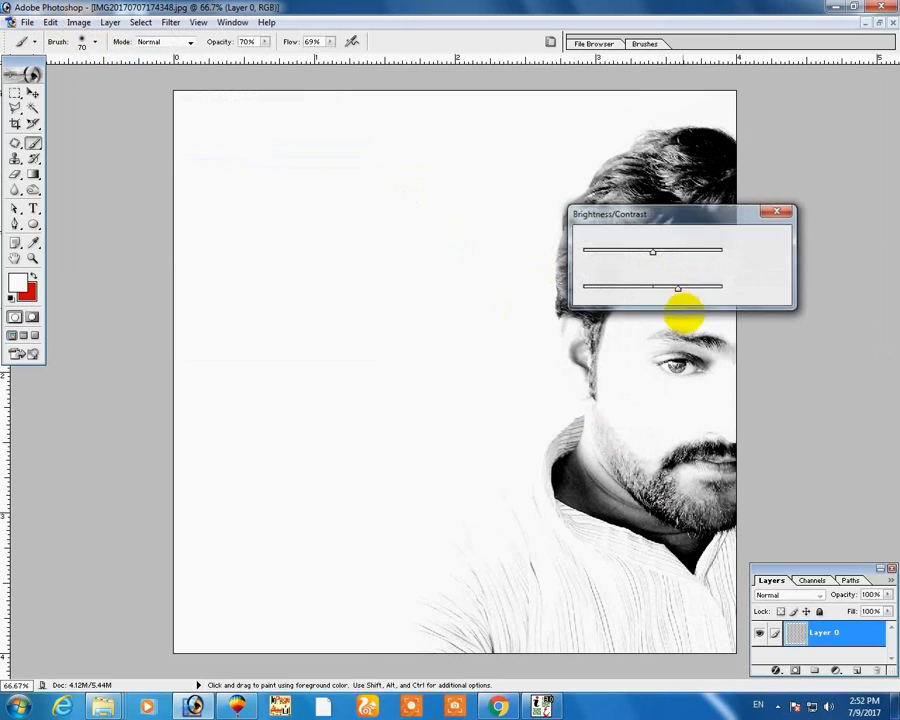
mouse_move(681, 318)
left_mouse_down()
mouse_move(693, 282)
mouse_move(720, 264)
left_mouse_up()
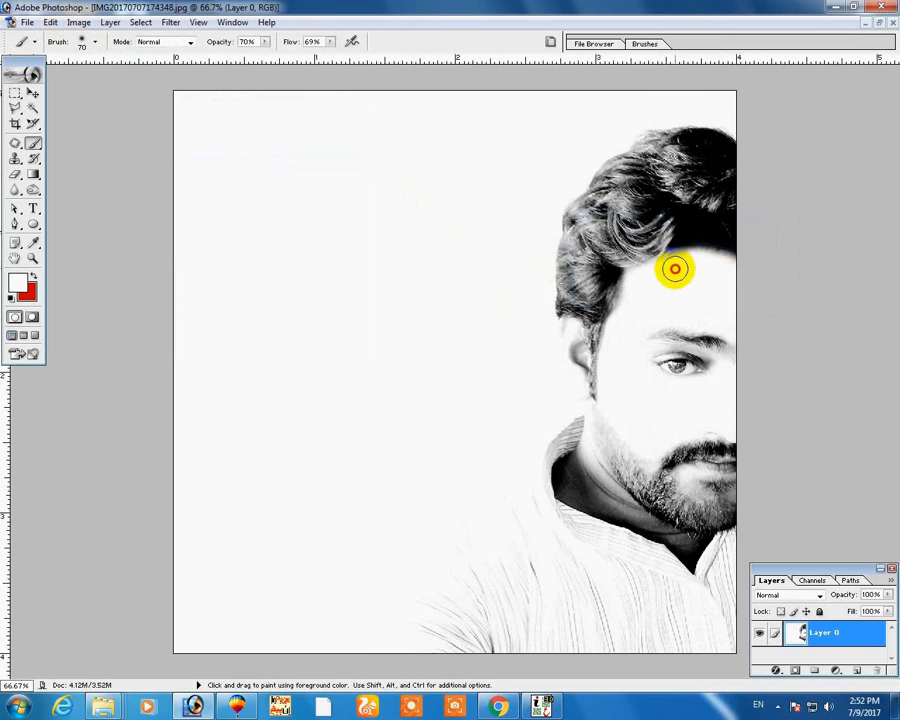
left_click(565, 410)
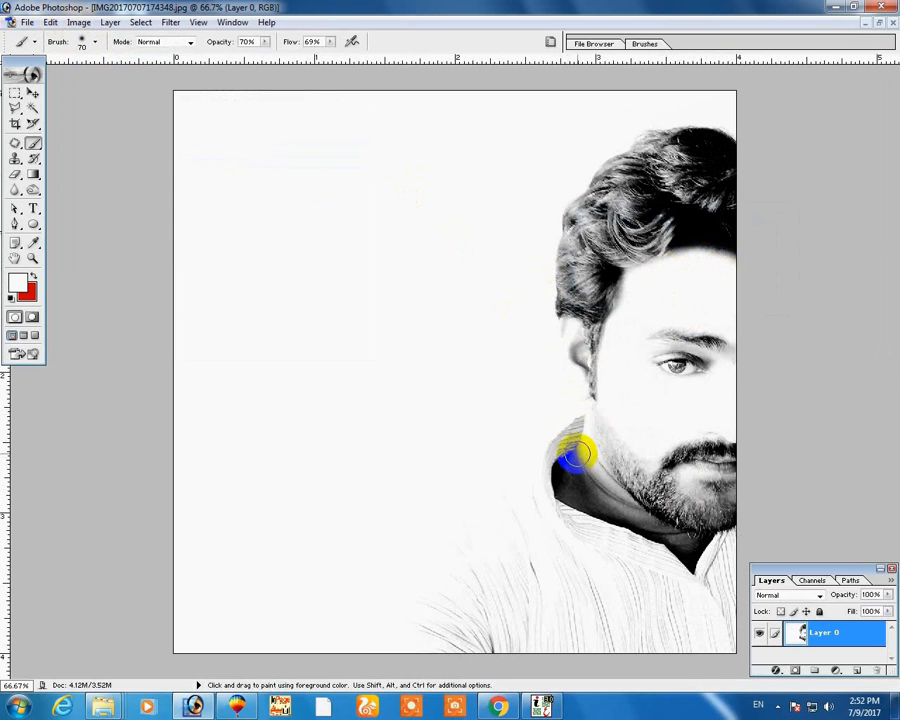
key("bracketright")
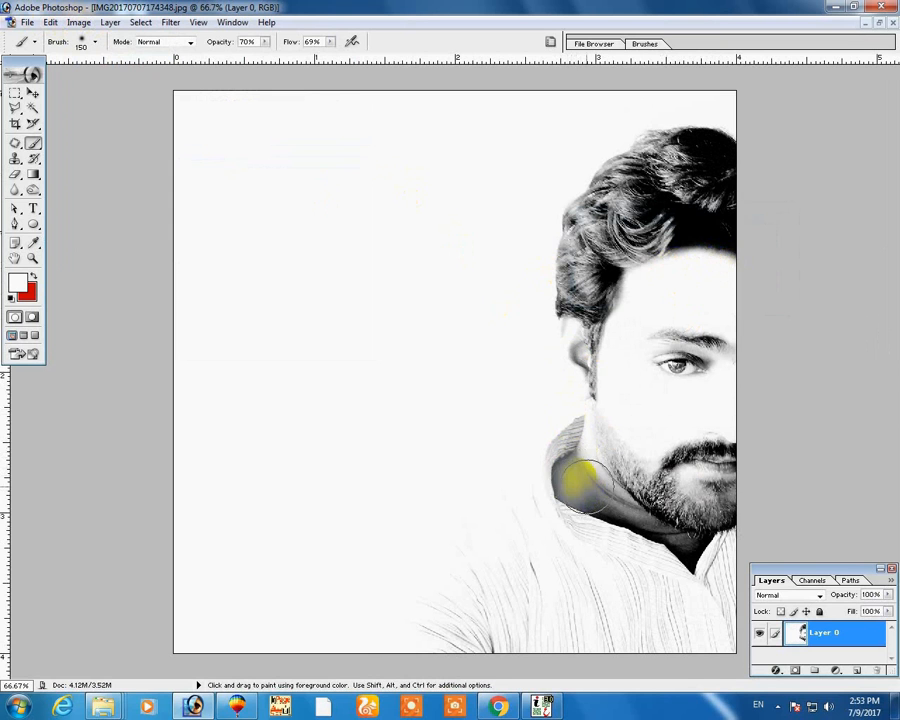
left_click_drag(578, 480, 582, 481)
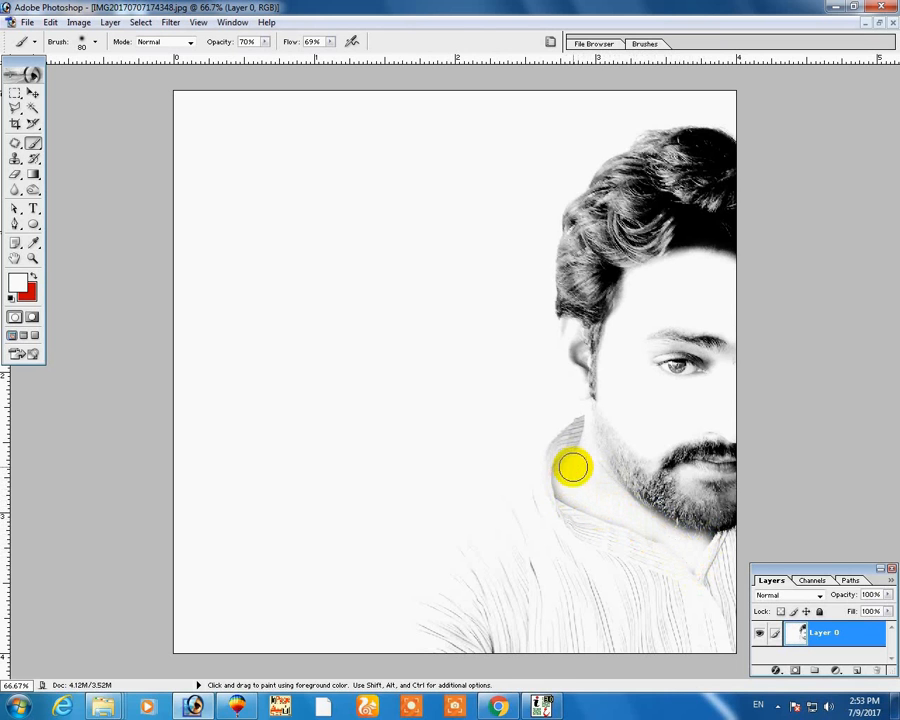
mouse_move(582, 503)
left_mouse_down()
mouse_move(697, 561)
mouse_move(604, 486)
mouse_move(583, 461)
mouse_move(581, 440)
mouse_move(623, 511)
mouse_move(661, 537)
mouse_move(588, 486)
mouse_move(286, 320)
left_mouse_up()
Try to brush a gray tone between the sideburn and the beard with the brush at size 20
key("ctrl+plus")
key("ctrl+plus")
key("ctrl+plus")
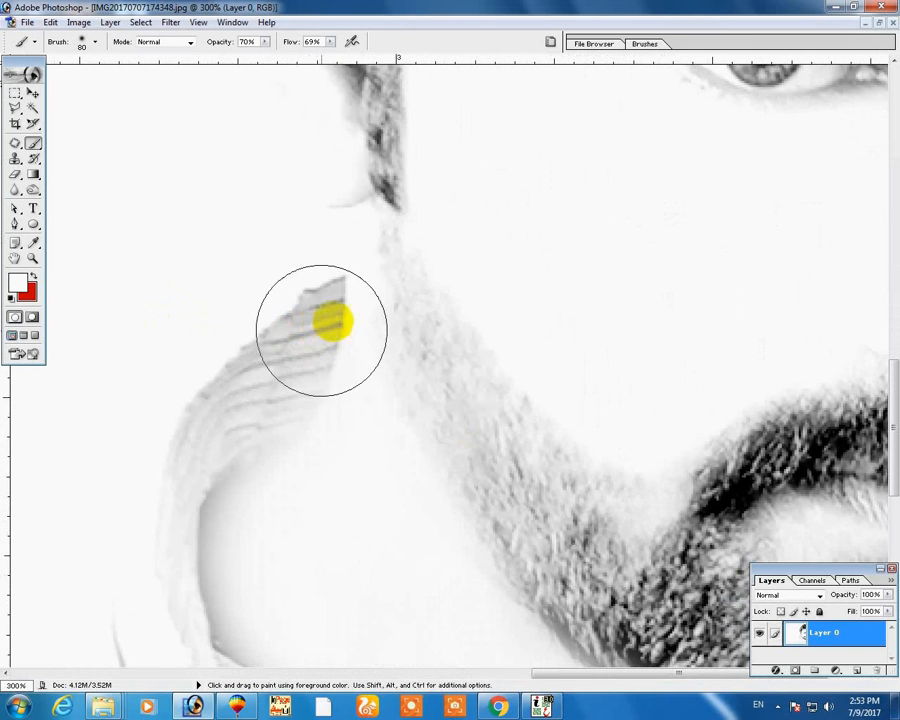
key("bracketleft")
key("bracketleft")
key("bracketleft")
key("bracketleft")
key("bracketleft")
key("bracketleft")
left_click_drag(409, 317, 395, 257)
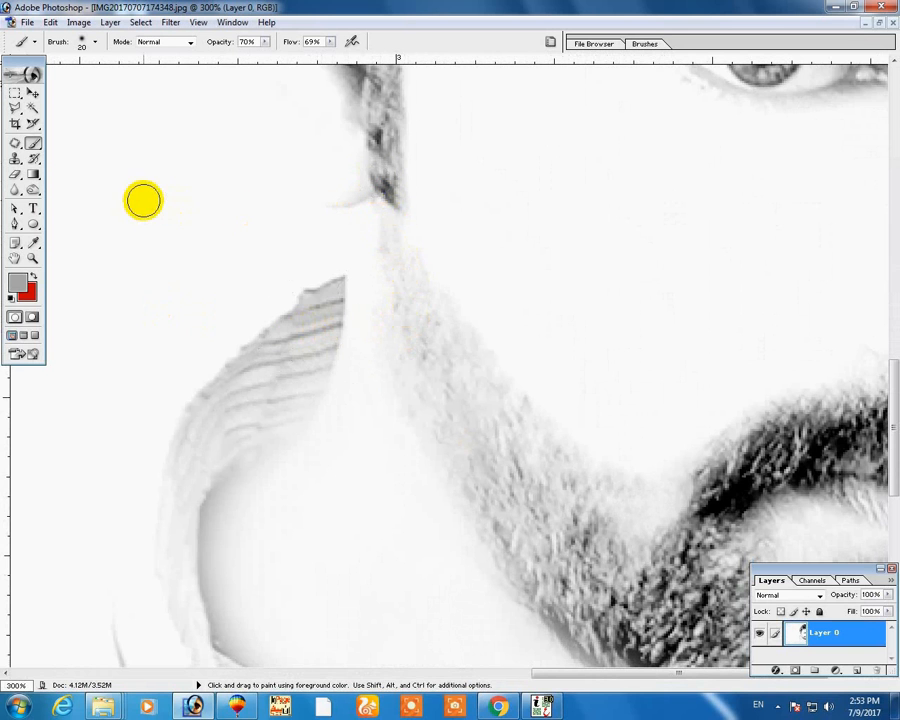
Extend the sideburn down towards the beard by cloning its hair with the Clone Stamp at size 30
key("s")
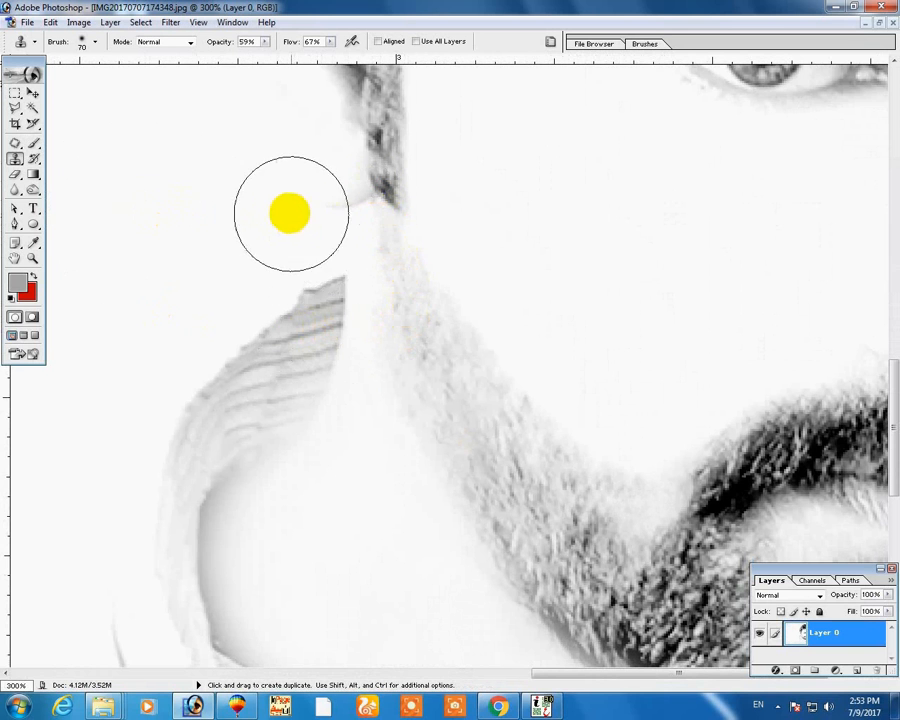
key("bracketleft")
key("bracketleft")
key("bracketleft")
key("bracketleft")
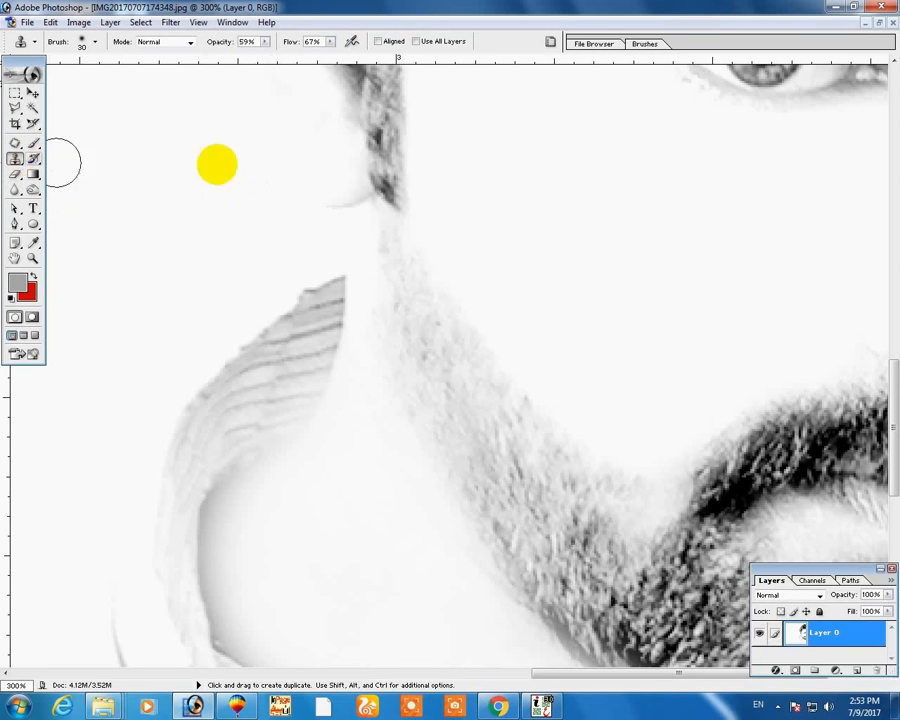
left_click(380, 193, "alt")
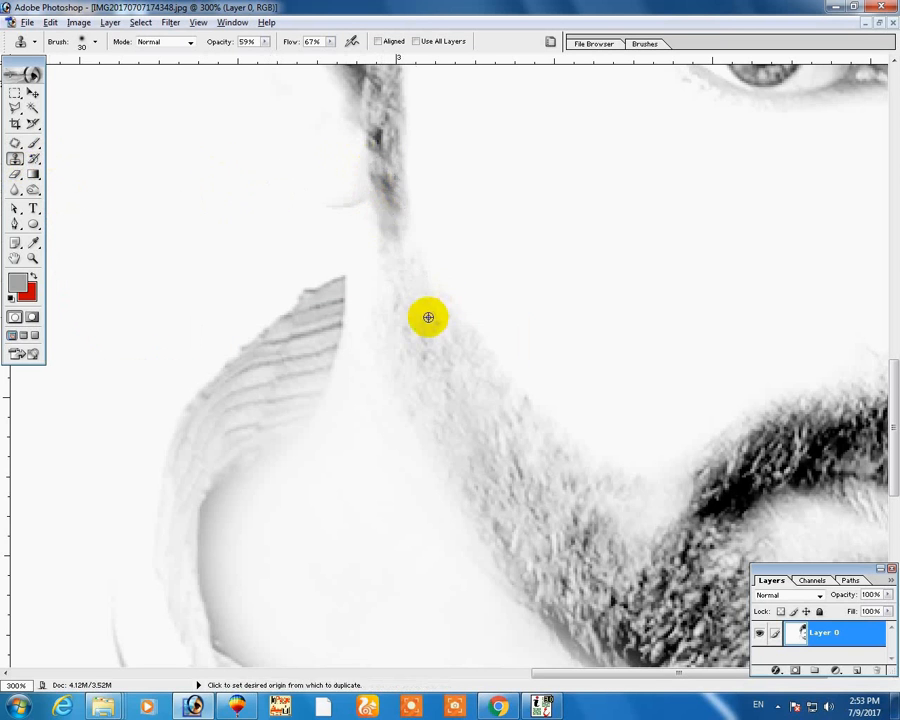
left_click_drag(436, 338, 402, 262)
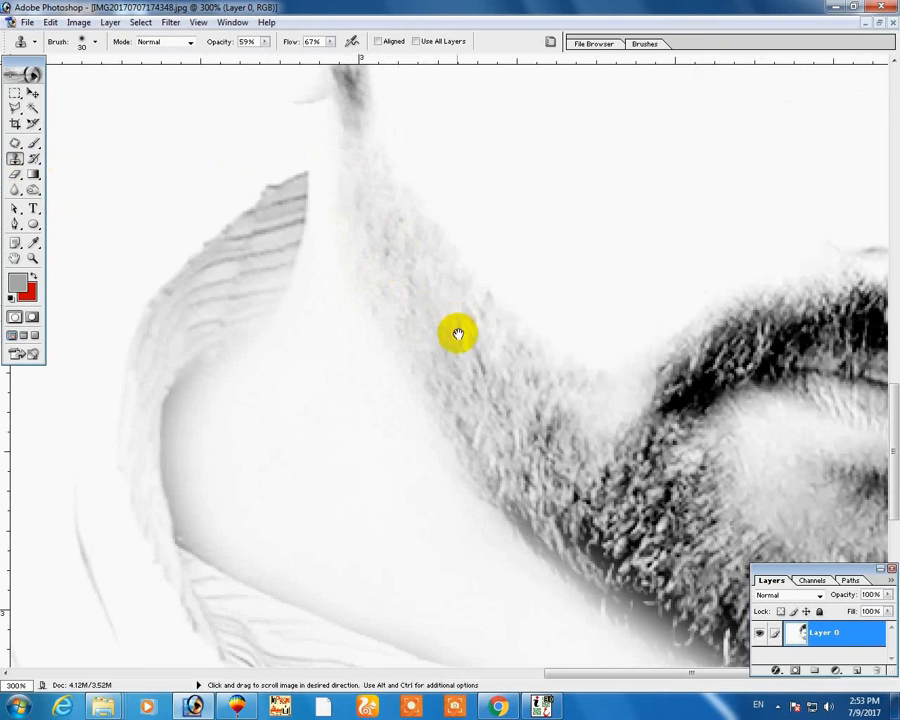
Clone clean white cheek skin over the stray stubble along the upper beard edge beside the moustache
left_click_drag(457, 333, 450, 350)
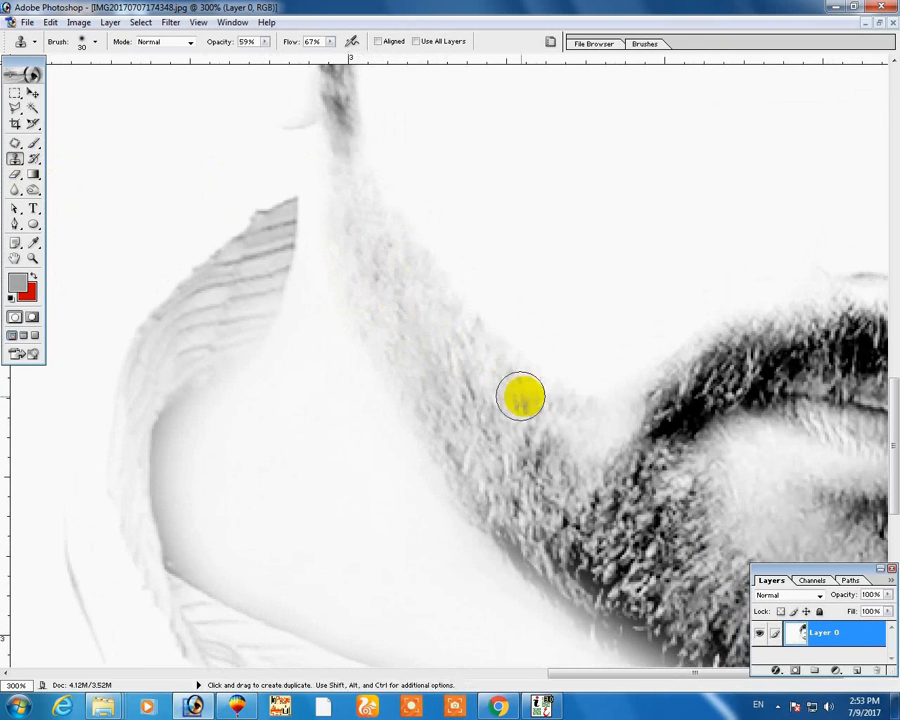
left_click(609, 363, "alt")
mouse_move(615, 407)
left_mouse_down()
mouse_move(591, 440)
mouse_move(607, 396)
left_mouse_up()
left_click(625, 376, "alt")
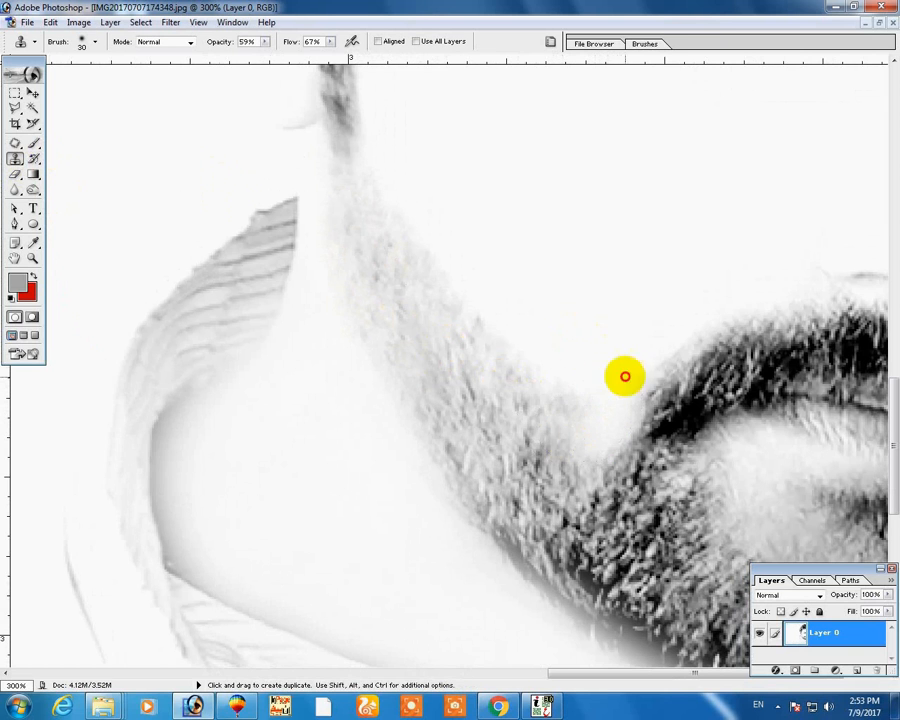
left_click_drag(644, 342, 394, 376)
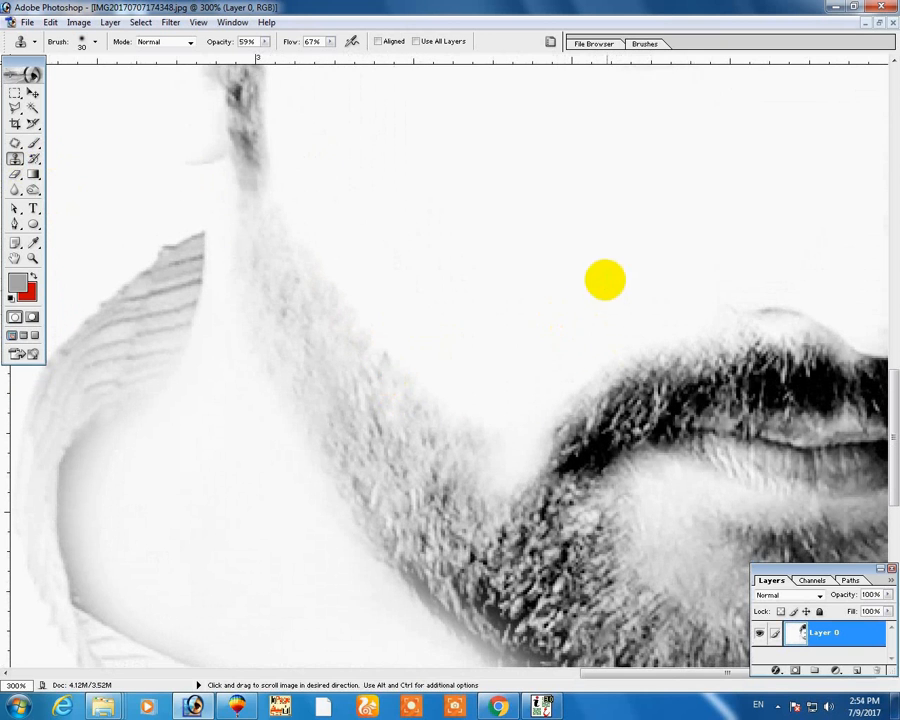
Clone white skin over the gray patch beneath the lower lip, enlarging the Clone Stamp to size 50
left_click_drag(694, 386, 481, 217)
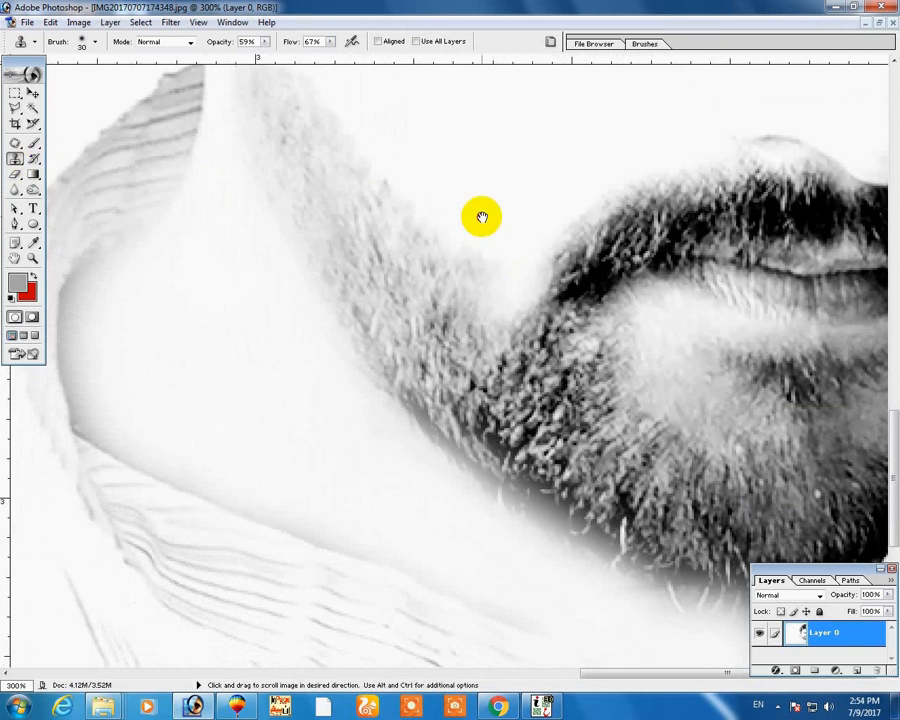
left_click(604, 280, "alt")
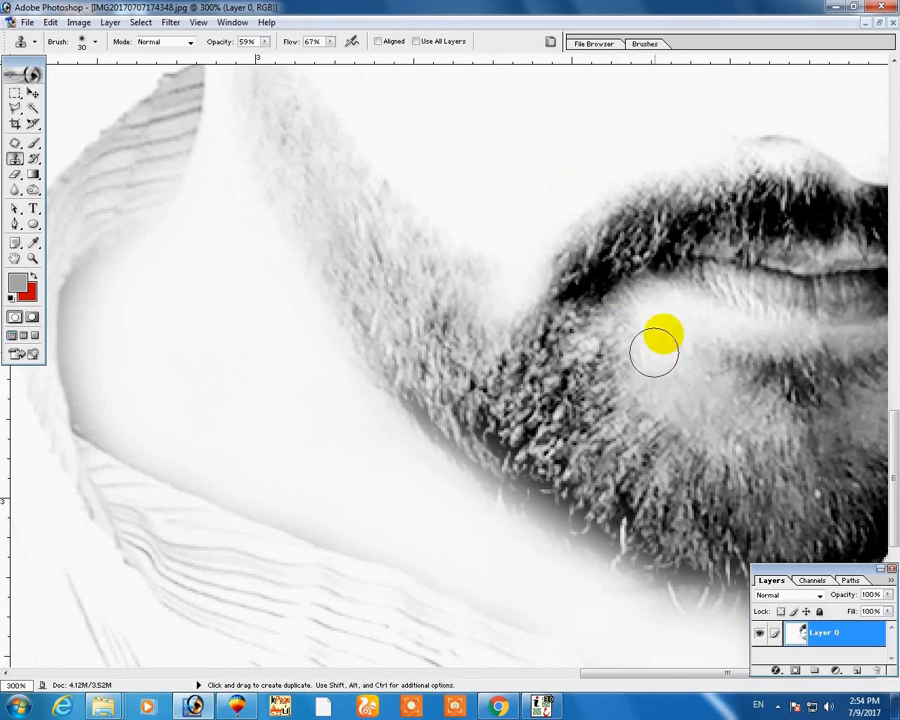
mouse_move(655, 350)
left_mouse_down()
mouse_move(716, 320)
mouse_move(732, 324)
mouse_move(663, 353)
mouse_move(696, 387)
mouse_move(733, 379)
mouse_move(700, 354)
mouse_move(725, 398)
mouse_move(662, 383)
mouse_move(702, 403)
mouse_move(728, 403)
mouse_move(704, 405)
mouse_move(655, 342)
mouse_move(641, 355)
mouse_move(654, 299)
mouse_move(675, 358)
mouse_move(745, 419)
mouse_move(653, 418)
mouse_move(723, 402)
left_mouse_up()
key("bracketright")
key("bracketright")
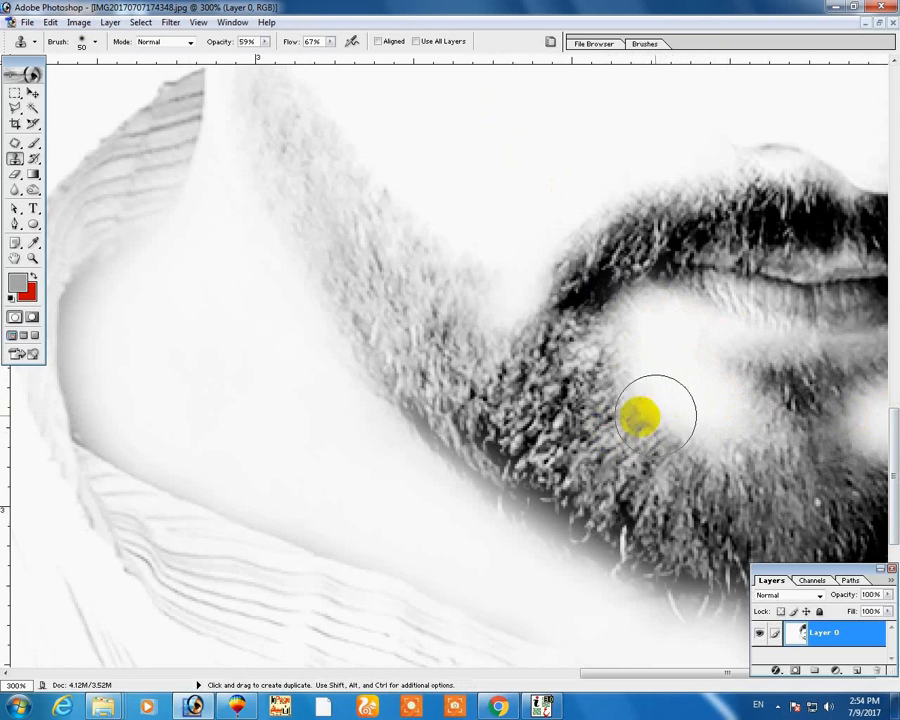
Nudge the portrait layer slightly to the right on the canvas
key("ctrl+minus")
key("ctrl+minus")
key("ctrl+minus")
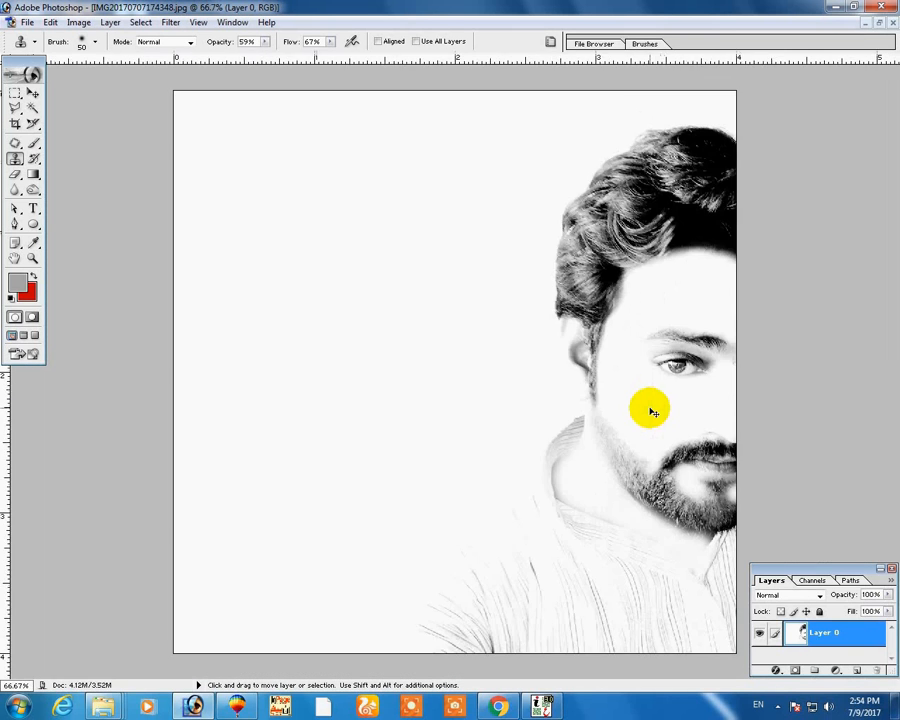
key("ctrl+minus")
key("ctrl+plus")
key("v")
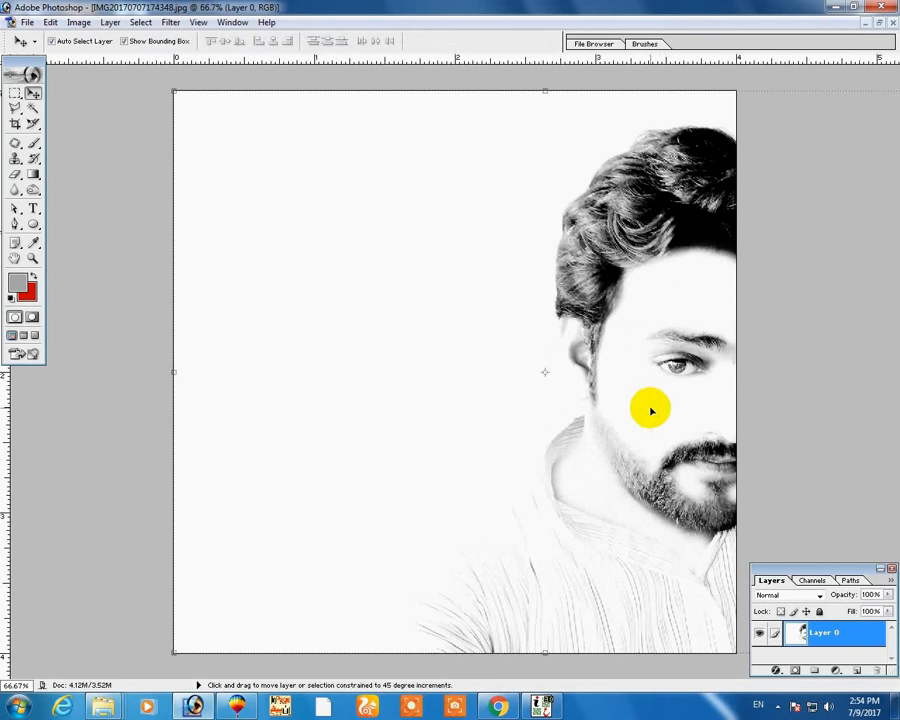
key("shift+Right")
key("Right")
key("Right")
key("Right")
key("Right")
key("Left")
key("Left")
key("Left")
key("Left")
key("Left")
key("Left")
key("Left")
key("Left")
key("Left")
key("Left")
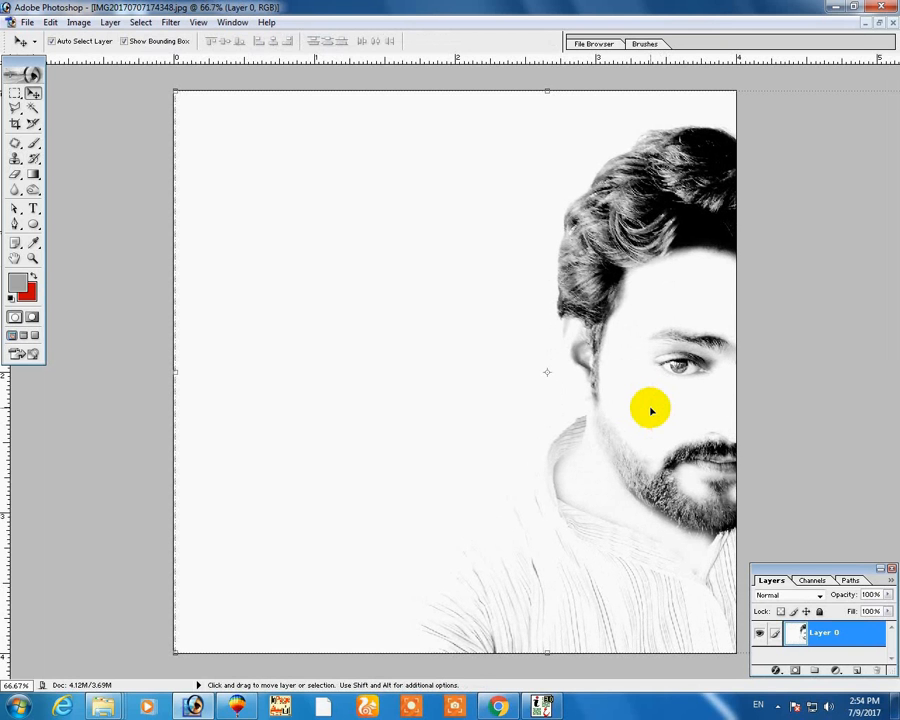
Examine the retouched beard, chin and sideburn up close, and the portrait's overall look
key("ctrl+plus")
key("ctrl+plus")
left_click_drag(685, 440, 245, 147)
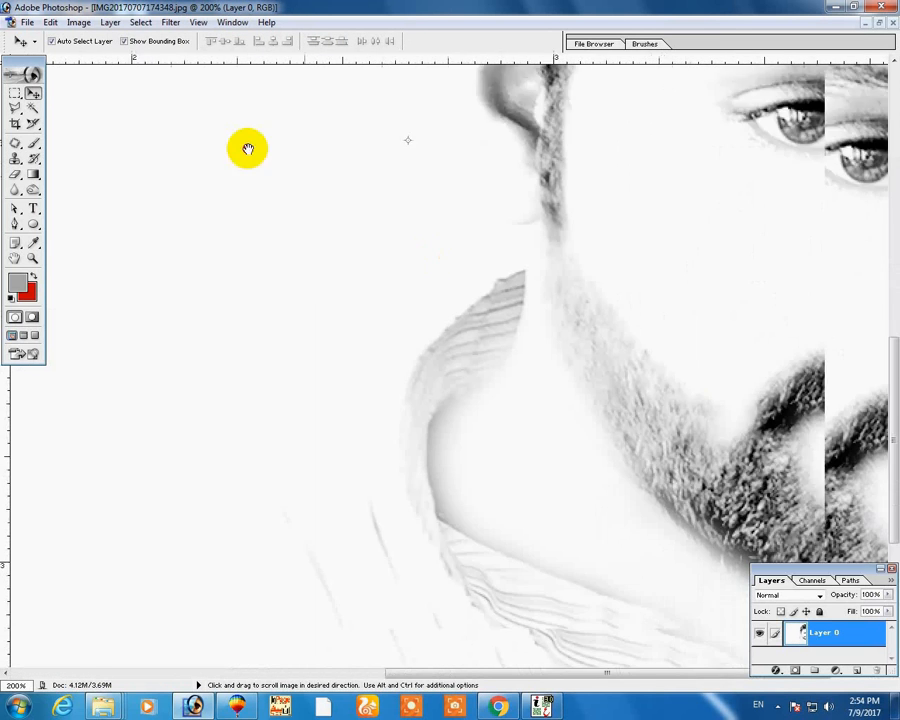
left_click_drag(690, 500, 597, 405)
key("s")
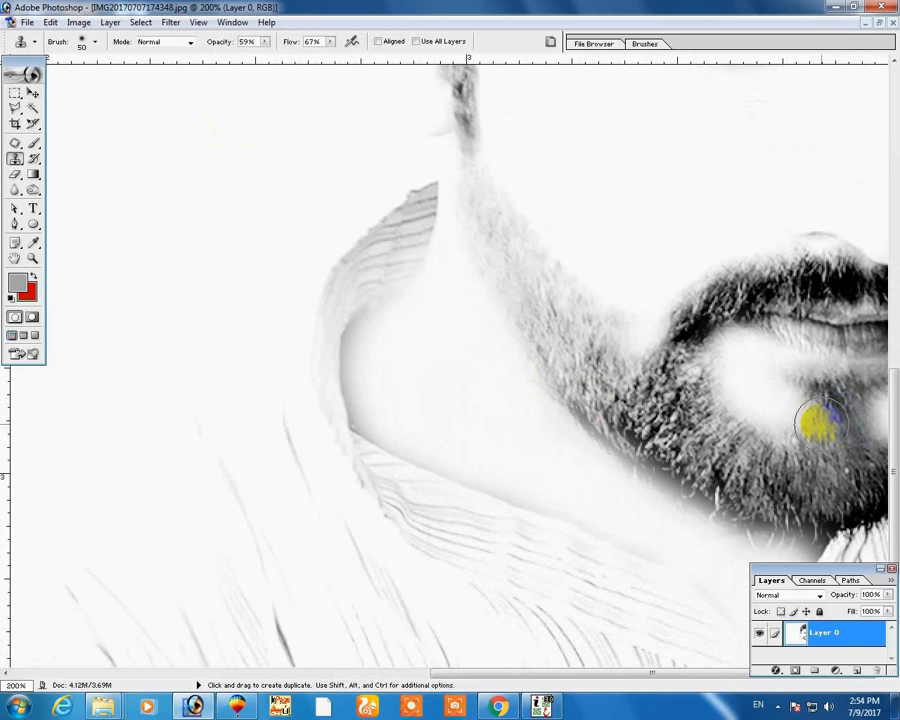
left_click_drag(683, 446, 647, 486)
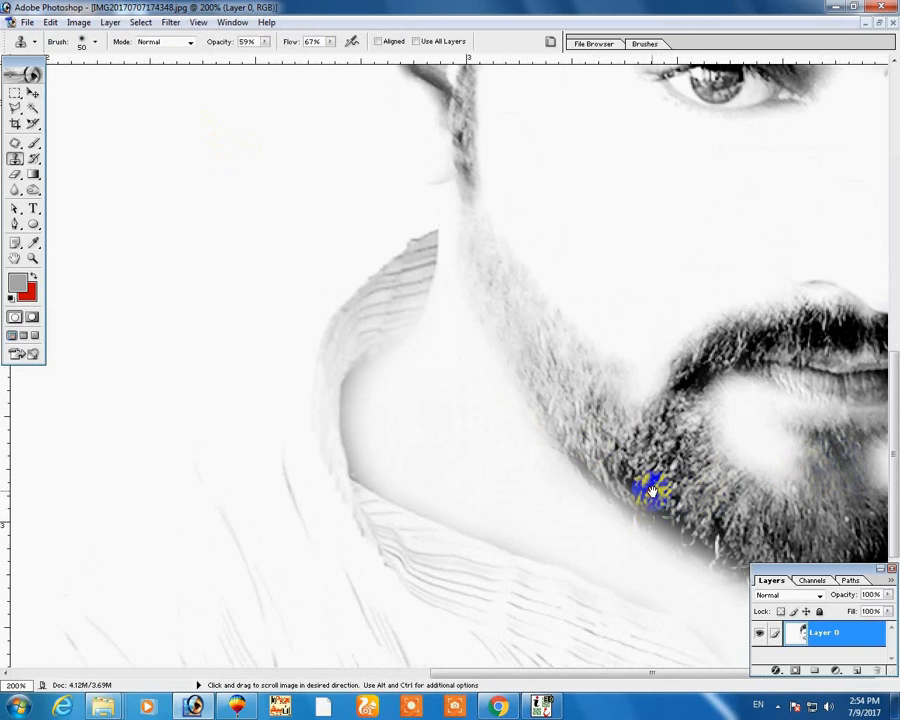
left_click(820, 435, "alt")
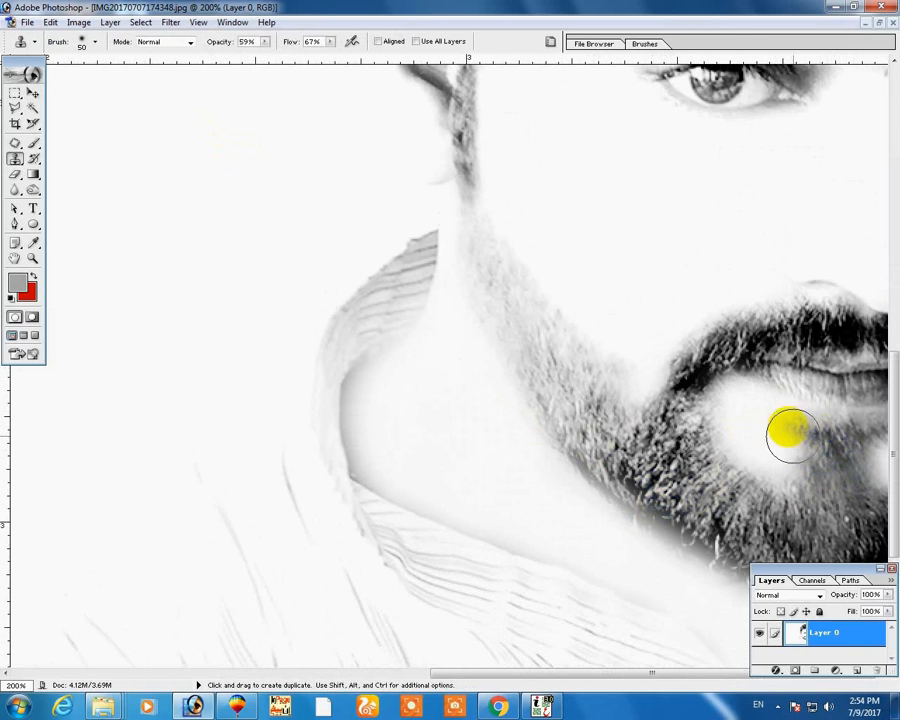
mouse_move(737, 476)
left_mouse_down()
mouse_move(745, 484)
mouse_move(735, 514)
left_mouse_up()
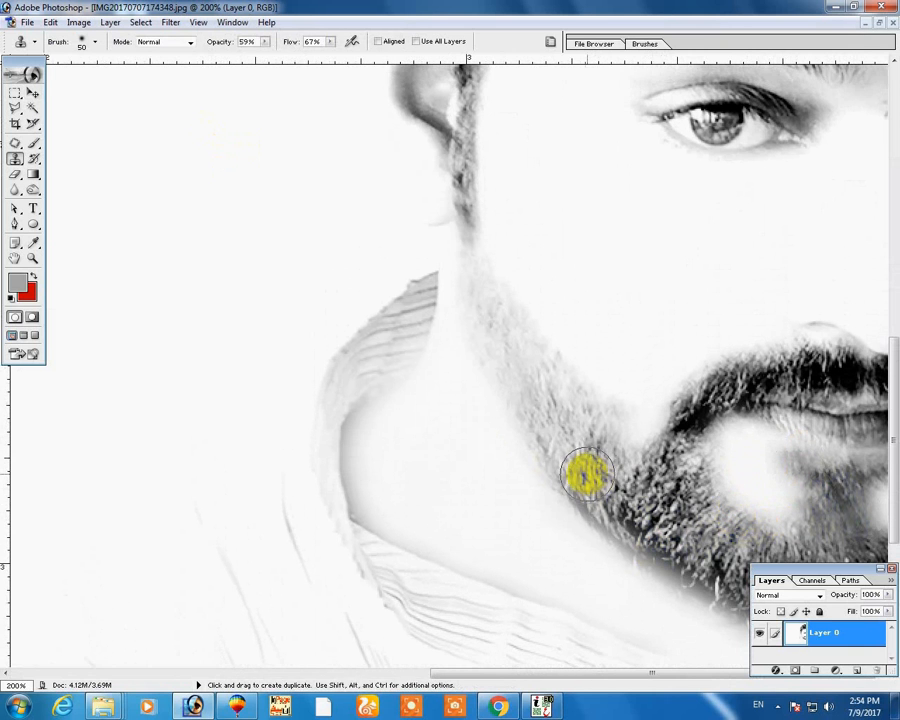
key("ctrl+minus")
key("ctrl+minus")
key("ctrl+minus")
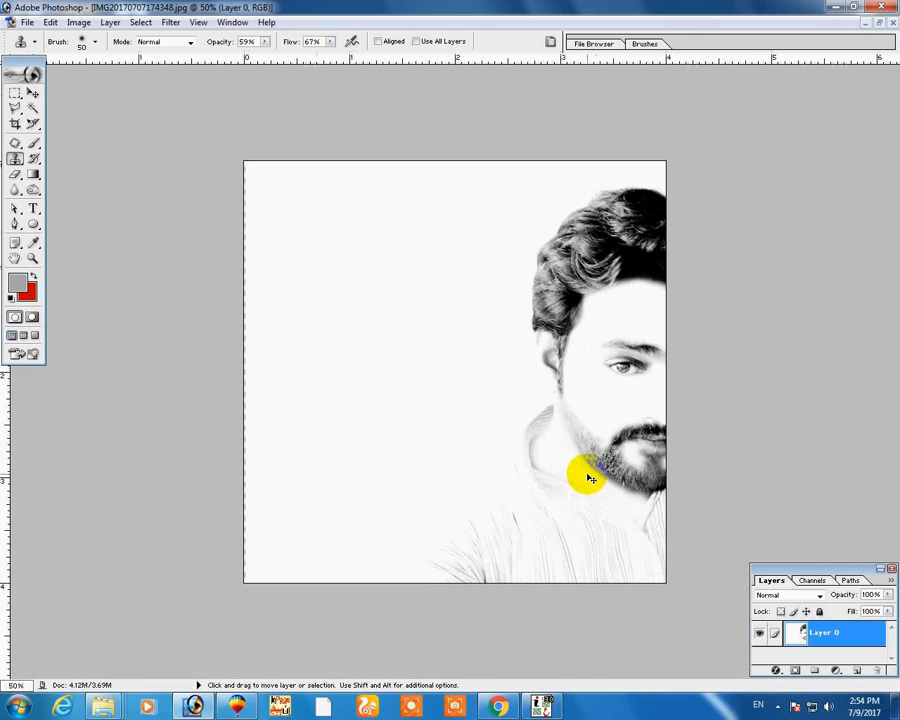
key("ctrl+minus")
key("ctrl+plus")
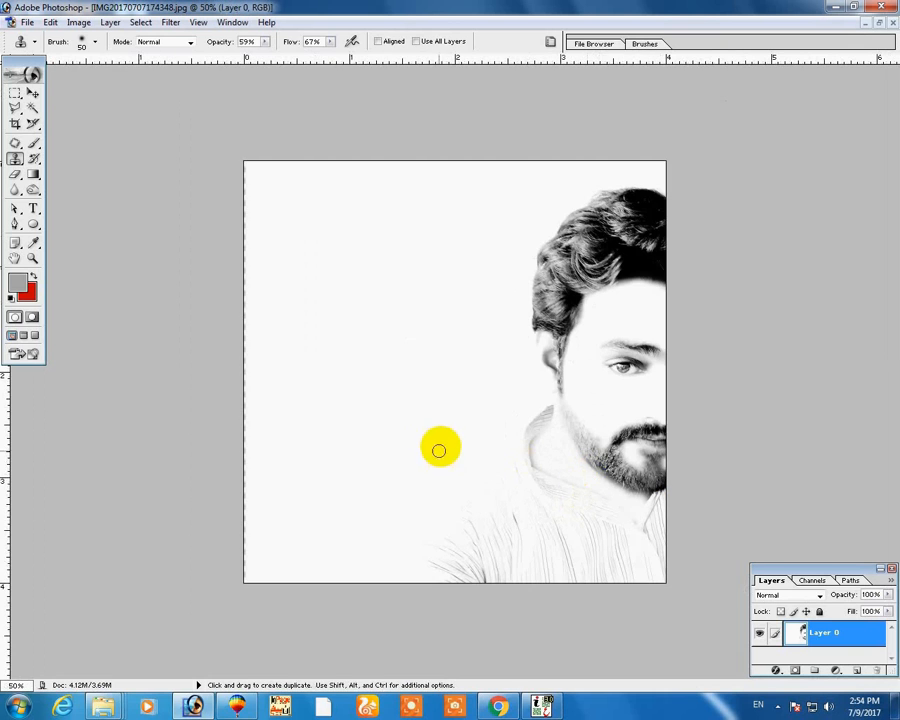
Try to fill a narrow full-height strip along the image's left edge with the background color
key("m")
mouse_move(239, 161)
left_mouse_down()
mouse_move(245, 406)
mouse_move(281, 623)
left_mouse_up()
key("ctrl+BackSpace")
key("ctrl+alt+z")
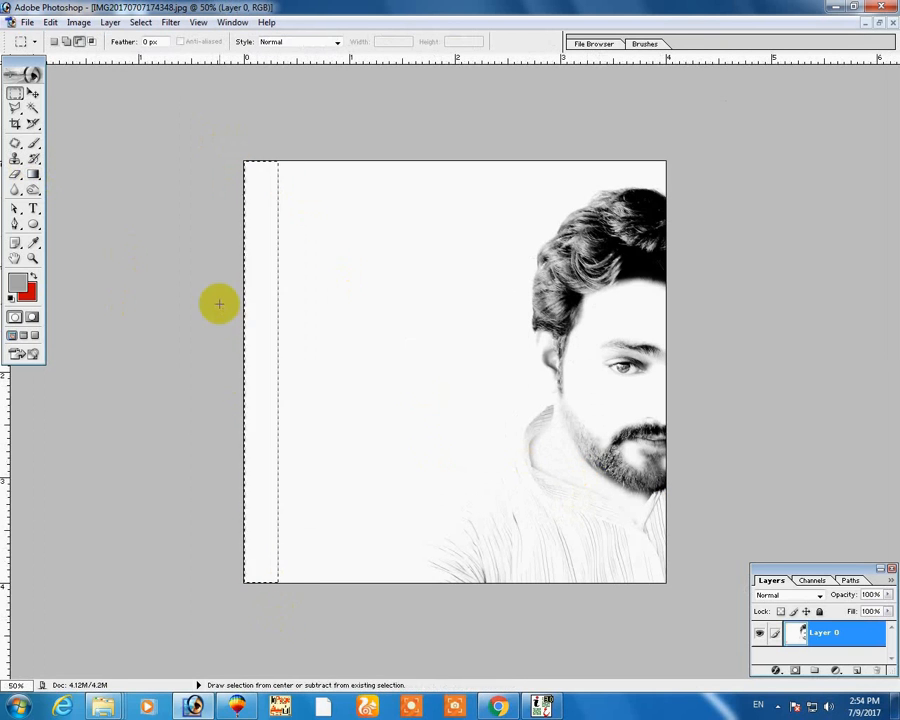
Set the background color to white (FFFFFF) and deselect the strip along the image's left edge
left_click(28, 292)
left_click(410, 196)
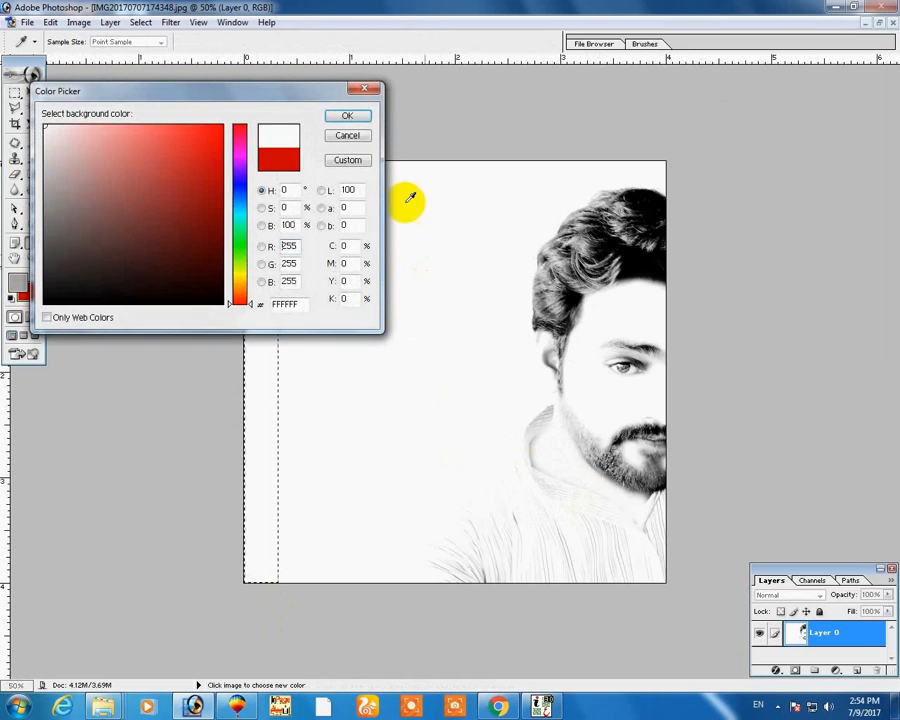
left_click(349, 118)
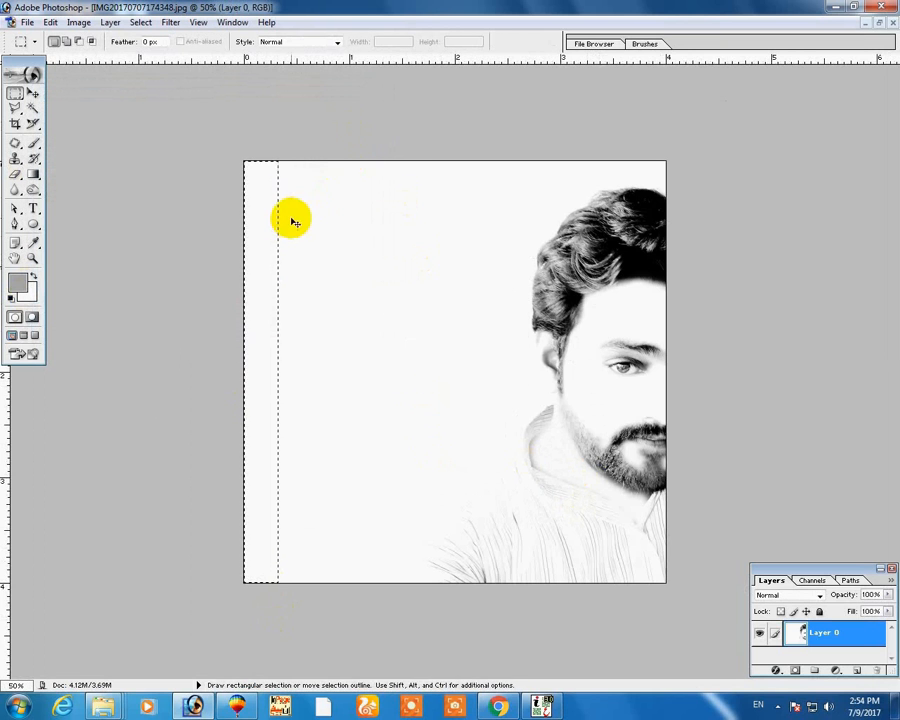
left_click(278, 250)
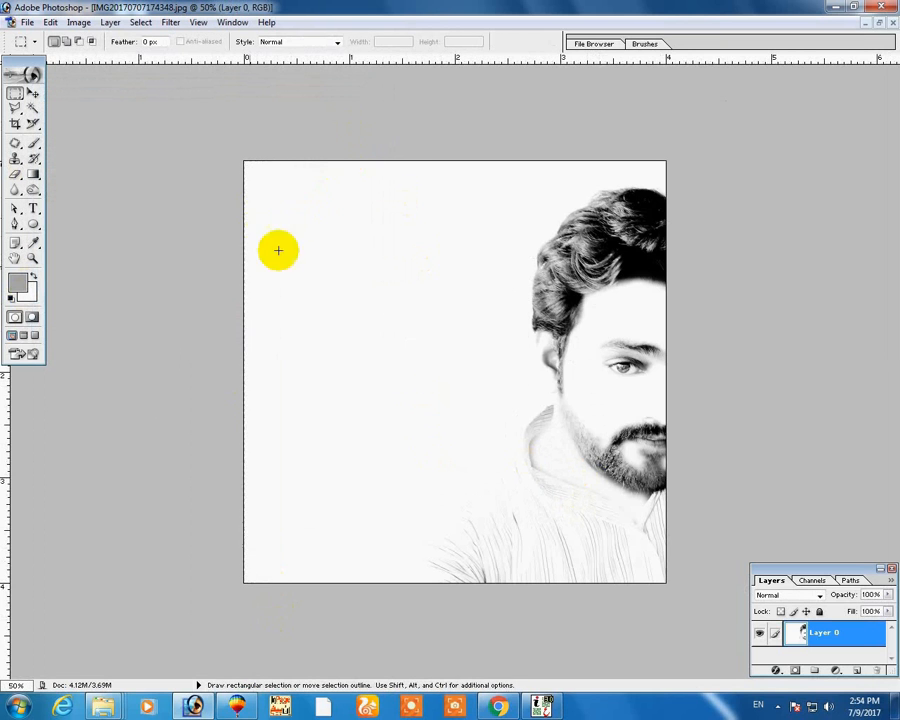
Add the photographer's first name in gray 24 pt Impact capitals on the empty area beside the portrait
left_click(33, 209)
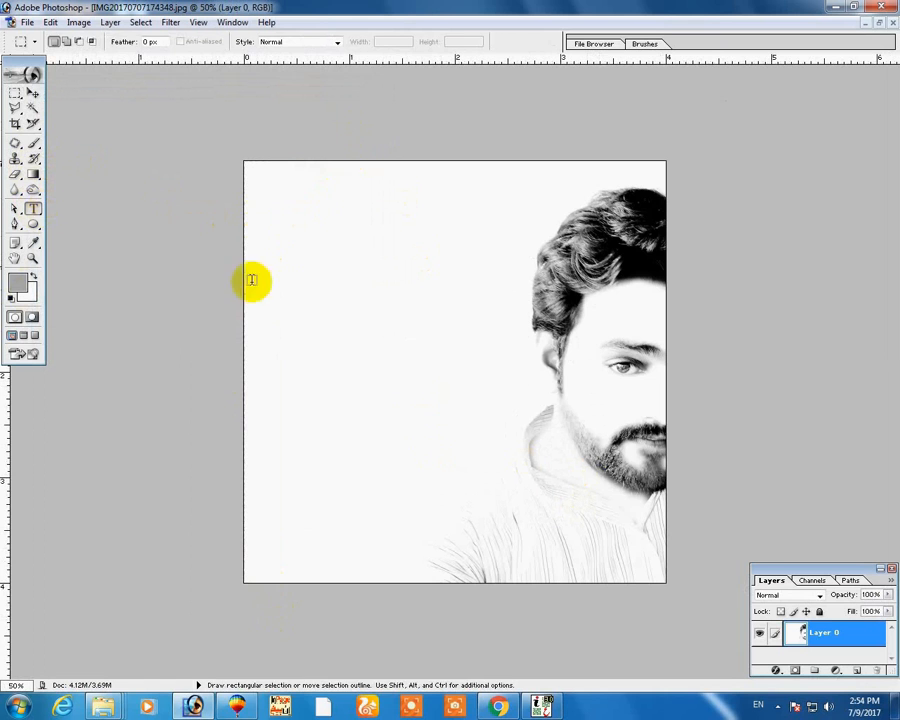
left_click(266, 368)
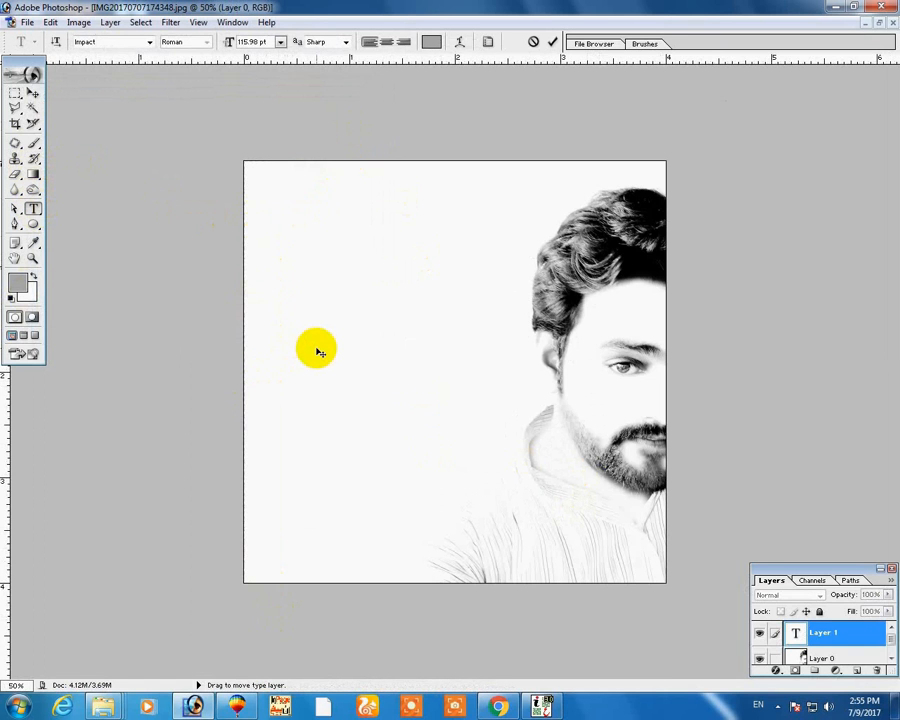
left_click(281, 42)
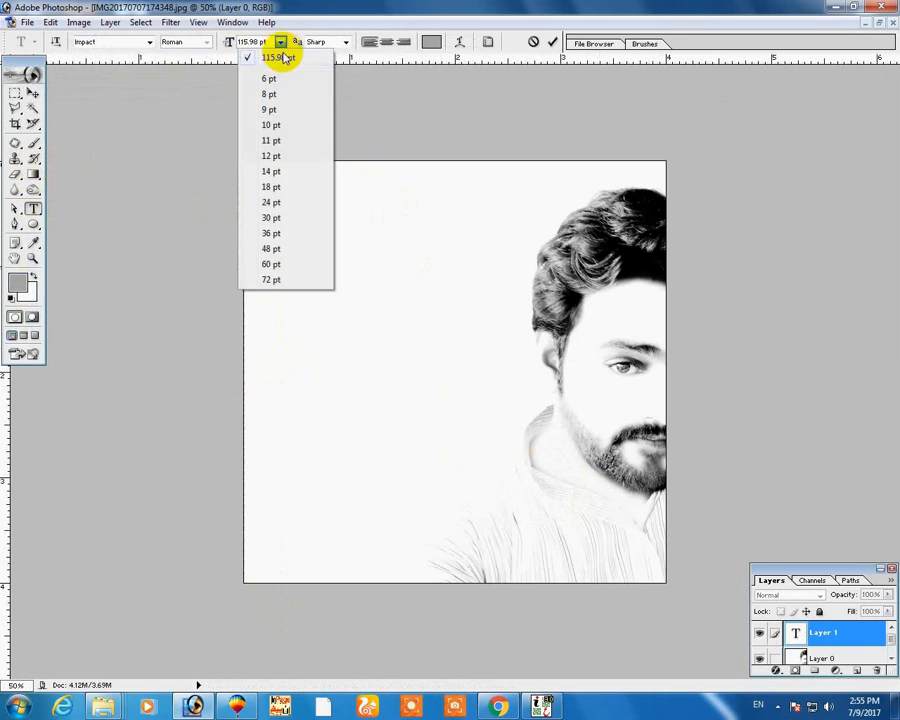
left_click(281, 201)
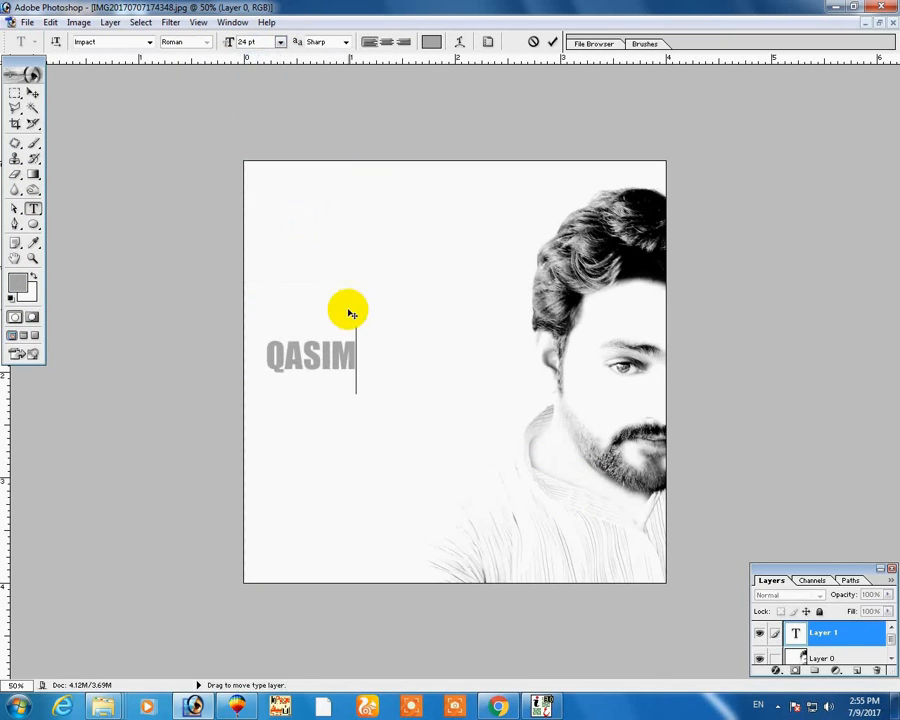
left_click(33, 92)
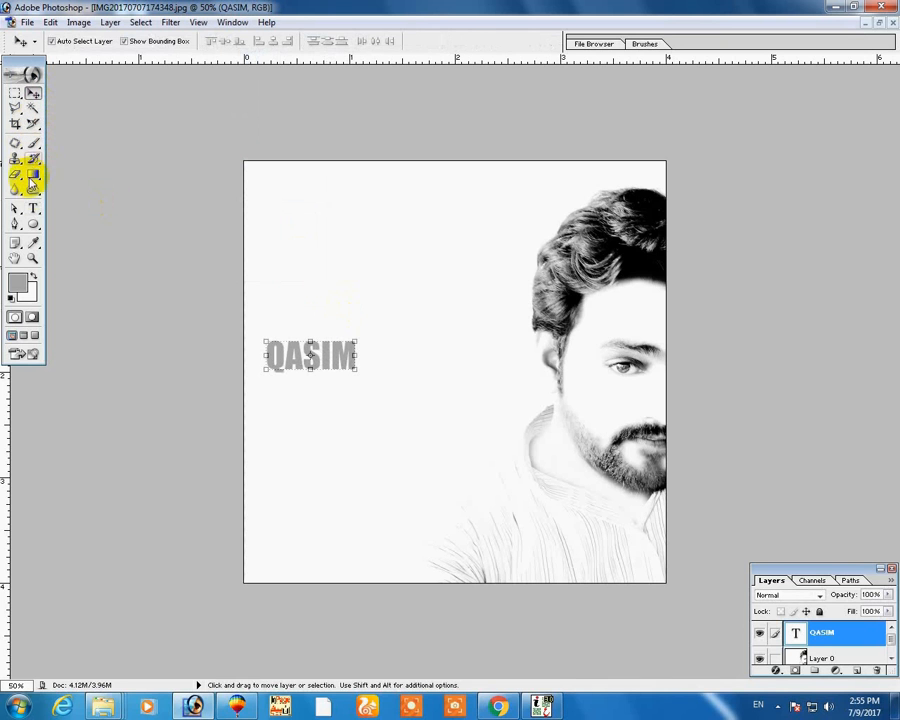
Add a gray letter I as separate text and stretch it into a tall vertical bar right after the first name
left_click(33, 208)
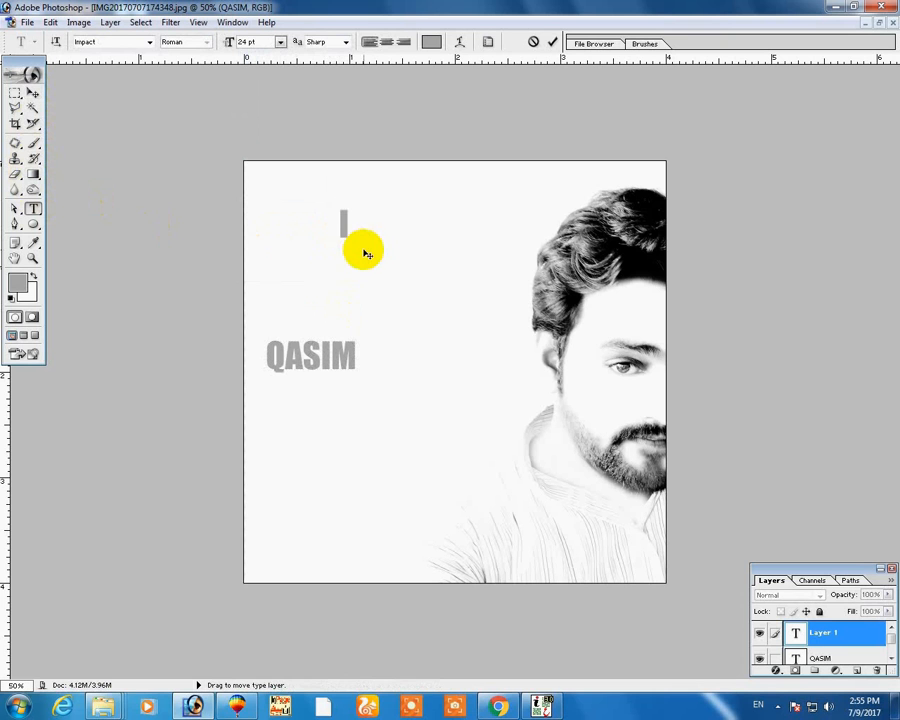
left_click(33, 92)
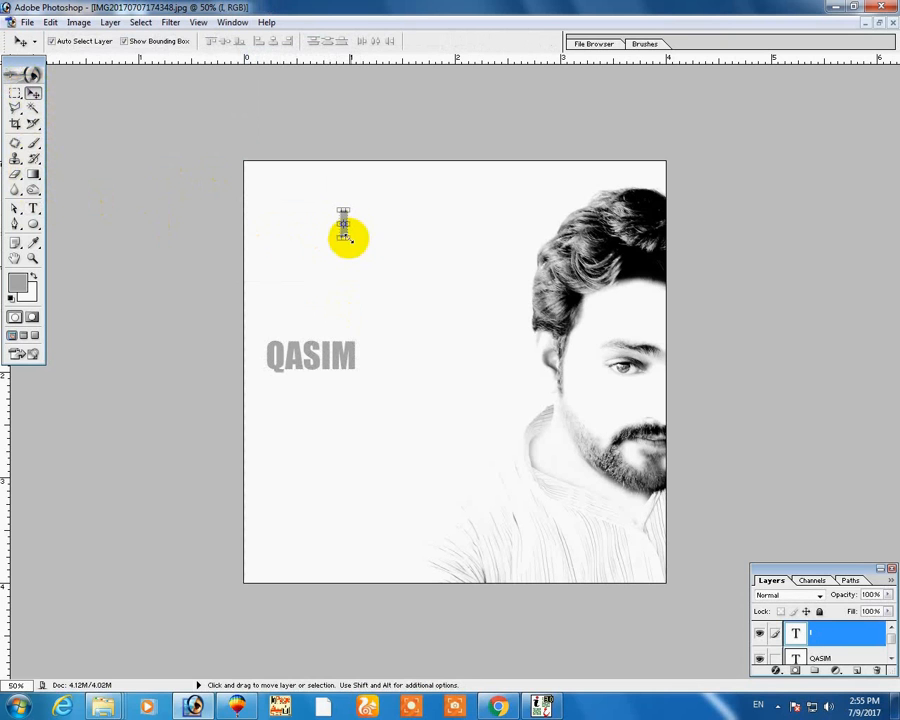
left_click_drag(343, 240, 360, 367)
key("Return")
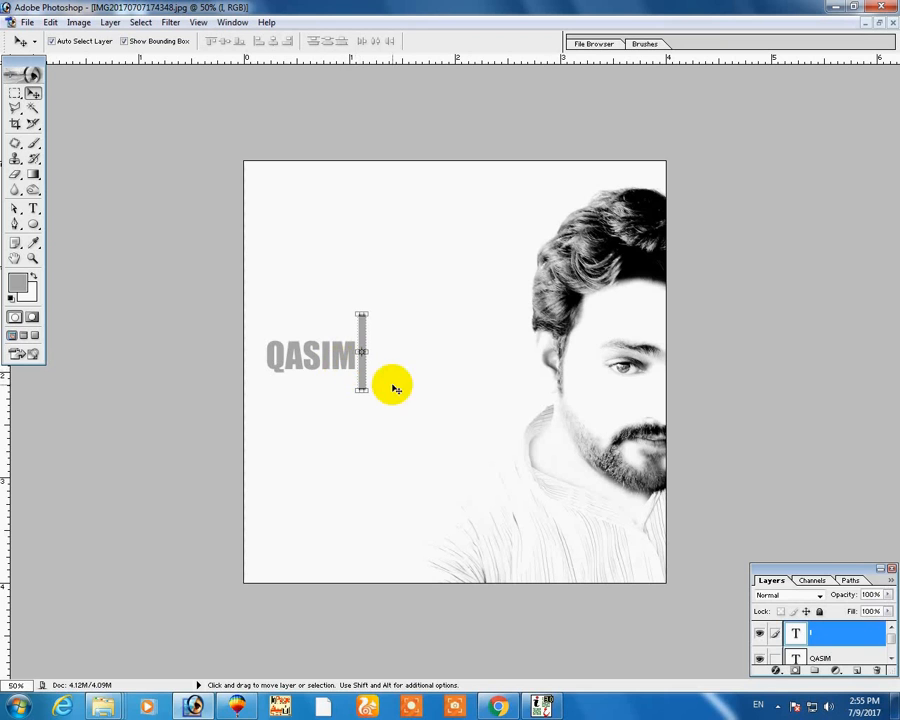
Add the photographer's last name in 24 pt Impact capitals above the first name and color it red (C90000)
left_click(360, 243)
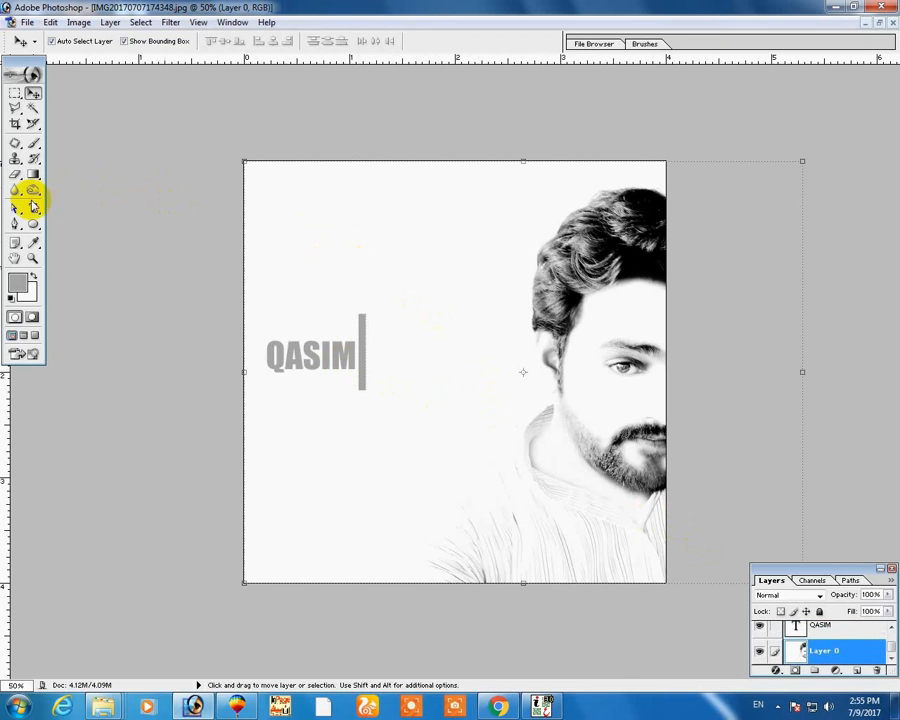
left_click(33, 208)
left_click(311, 236)
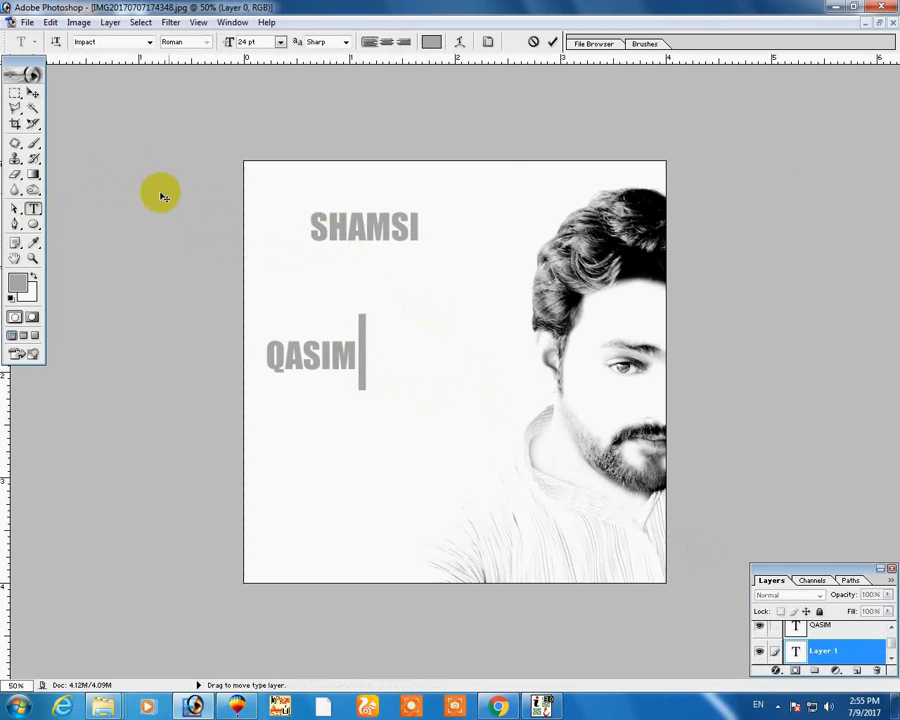
double_click(318, 225)
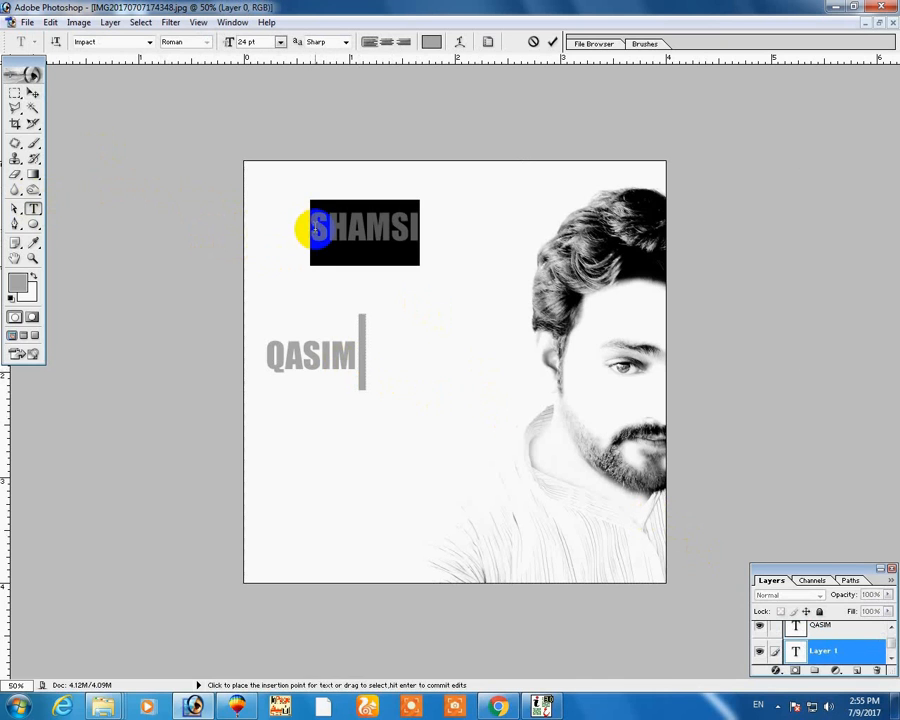
left_click(17, 288)
left_click(222, 172)
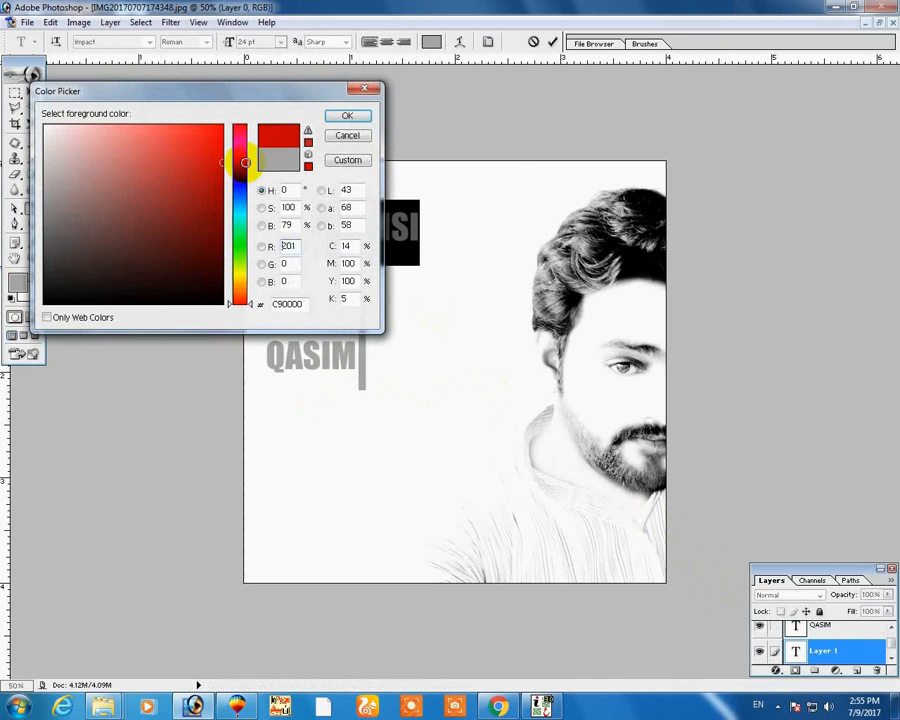
left_click(336, 115)
left_click(33, 93)
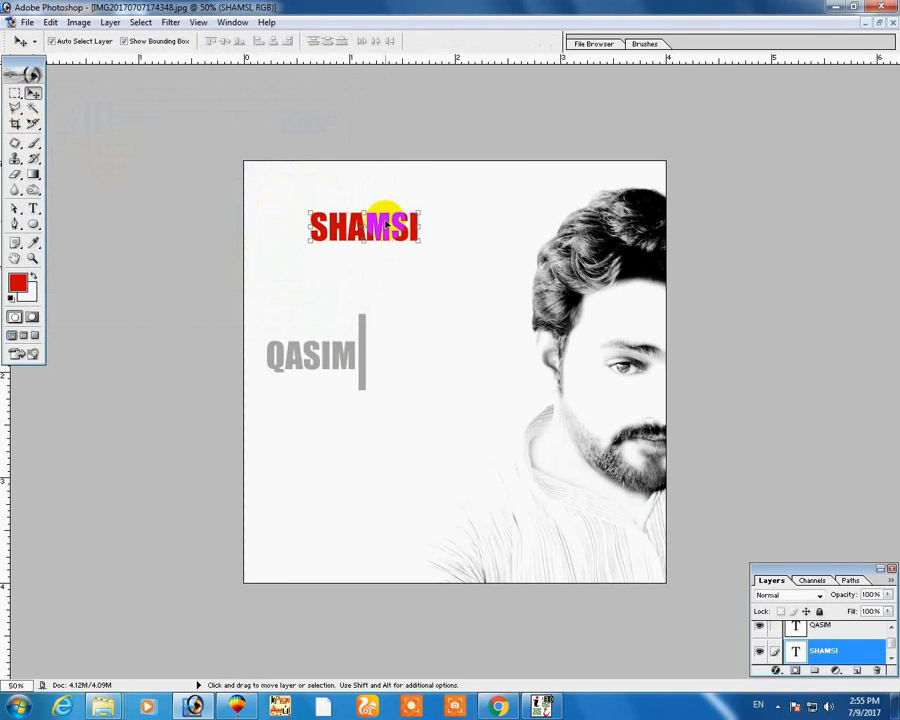
Place the red last name beside the bar's upper half, and make a copy above it that reads PHOTOGRAPHY
left_click_drag(383, 222, 393, 254)
left_click(412, 322)
key("t")
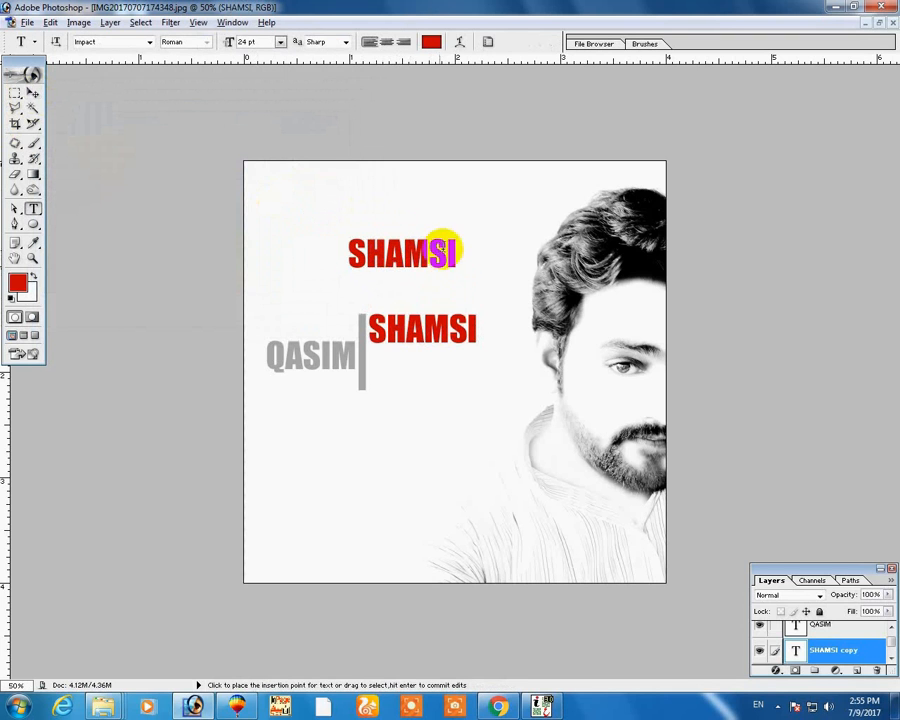
left_click_drag(453, 259, 338, 255)
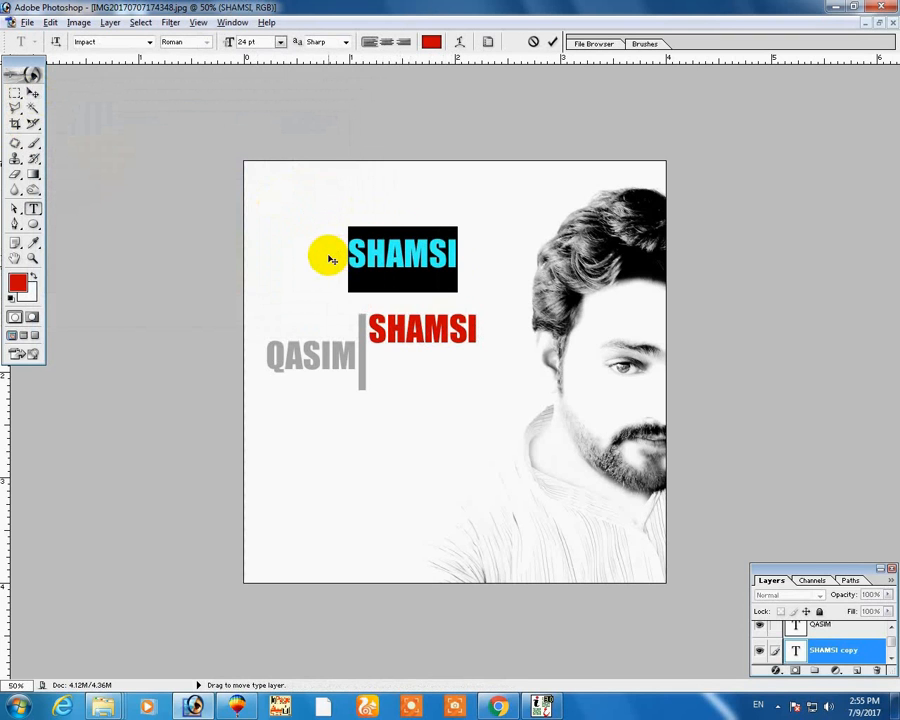
type("PHOTOGRAPHY")
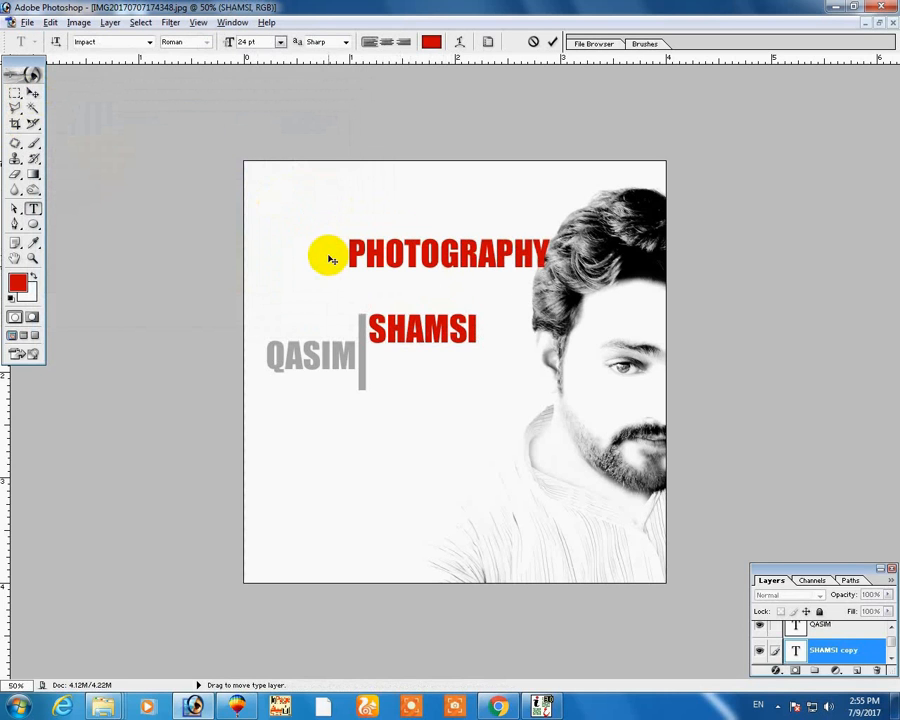
Recolor PHOTOGRAPHY with the gray sampled from the first name and place it beside the bar's lower half, under the red name
left_click_drag(330, 260, 341, 250)
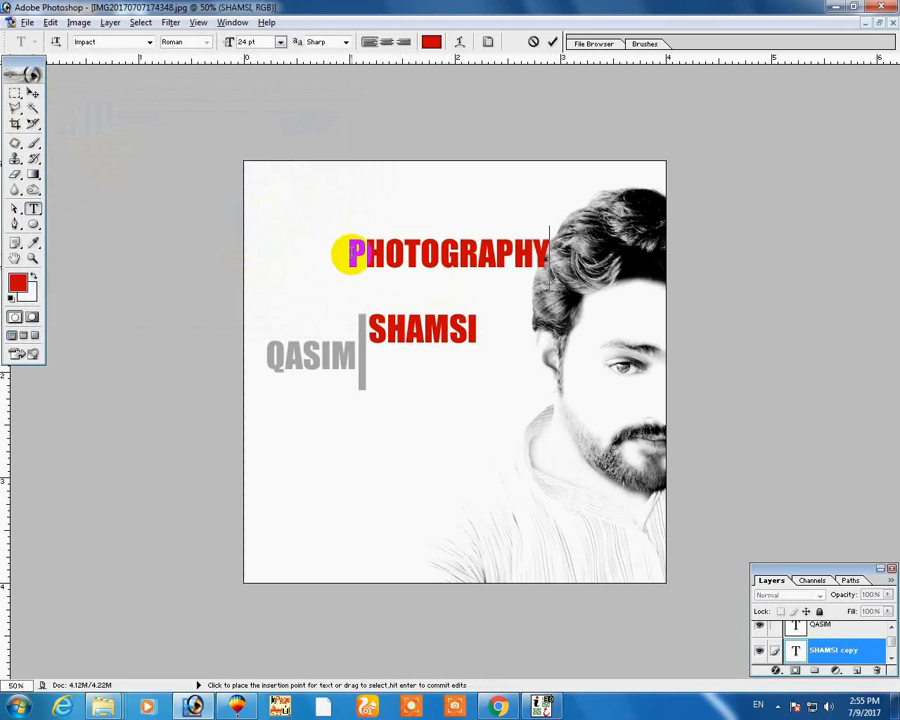
double_click(350, 254)
left_click(17, 283)
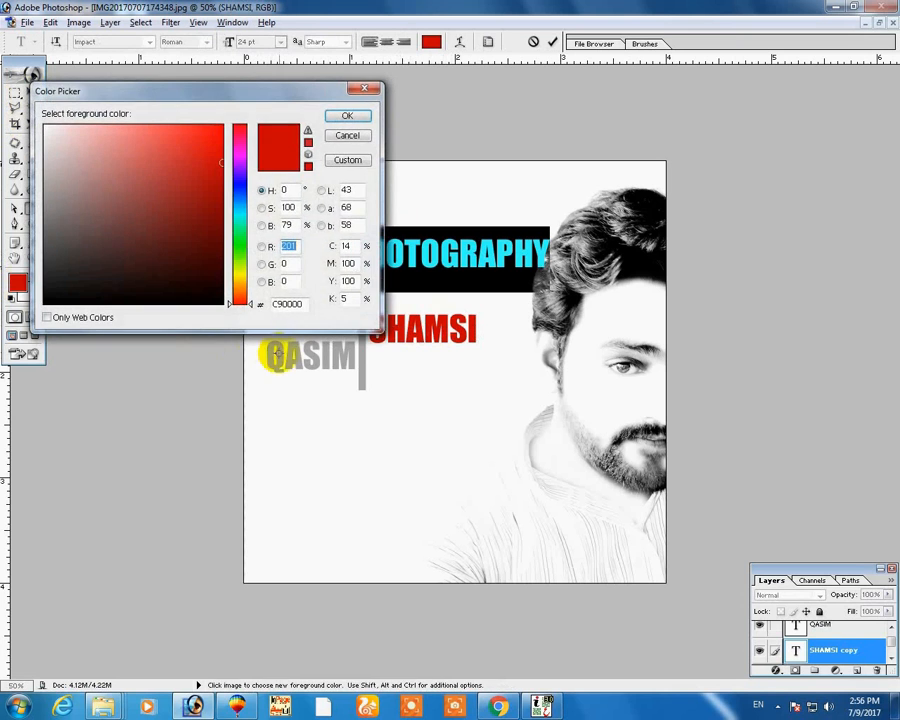
left_click(278, 358)
left_click(340, 115)
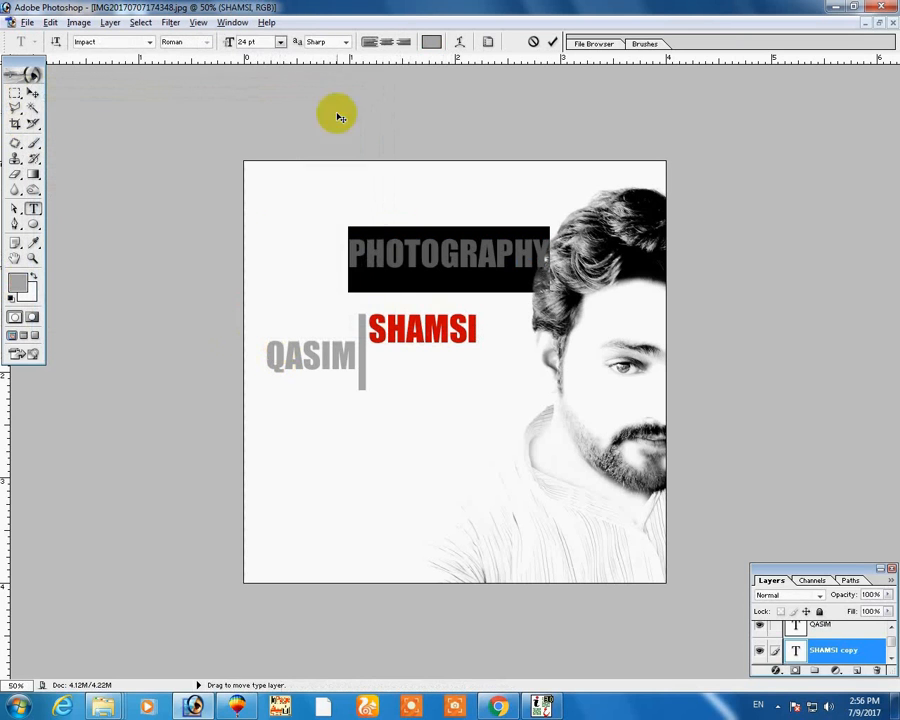
left_click(33, 92)
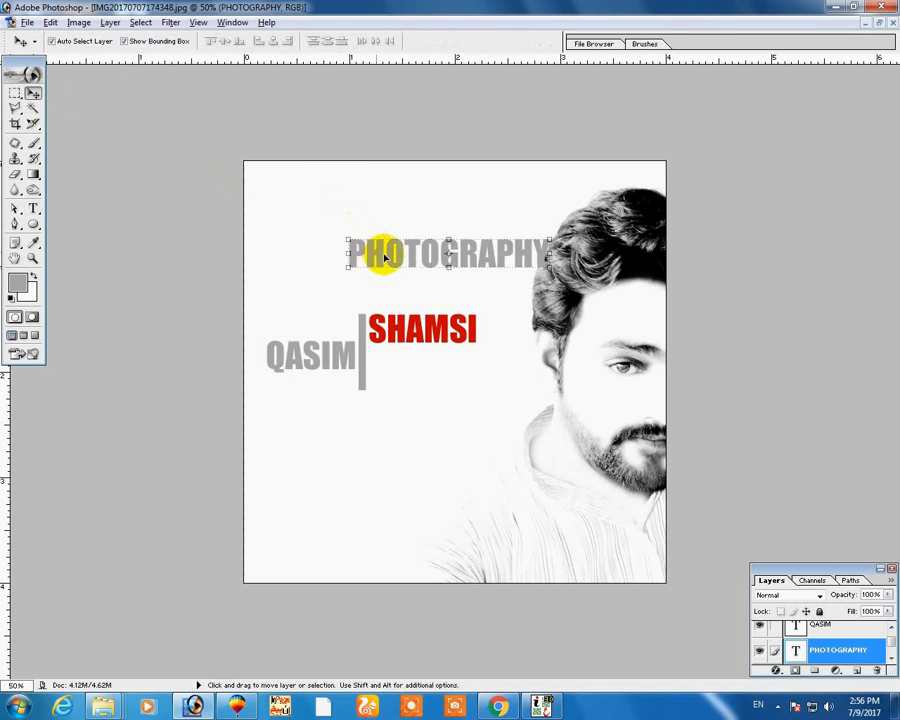
left_click_drag(380, 250, 407, 376)
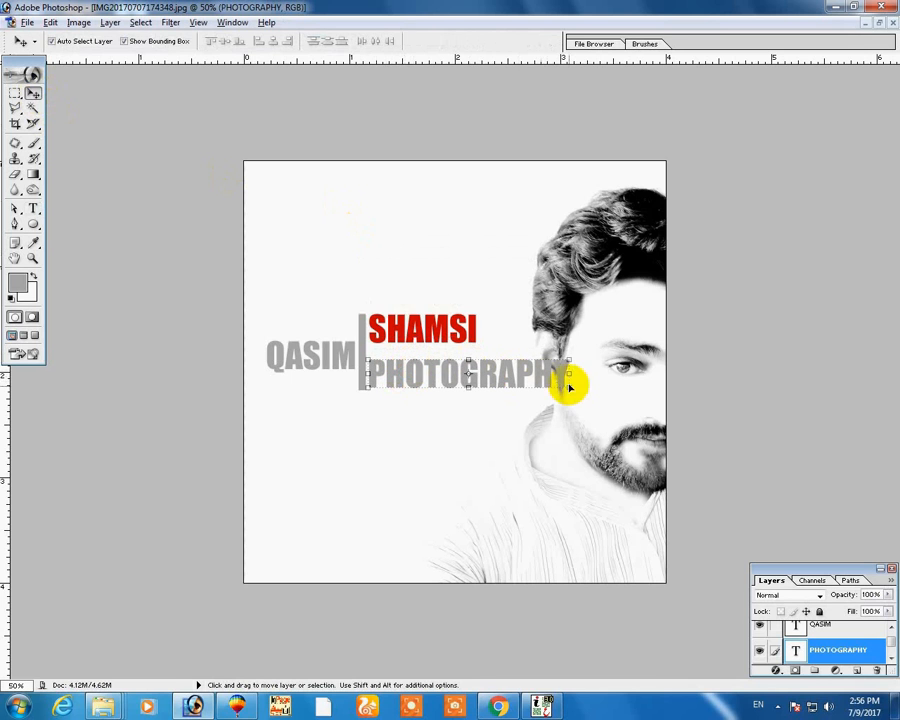
Scale the red last name up proportionally to about 121%, keeping it beside the bar's upper half
left_click(461, 340)
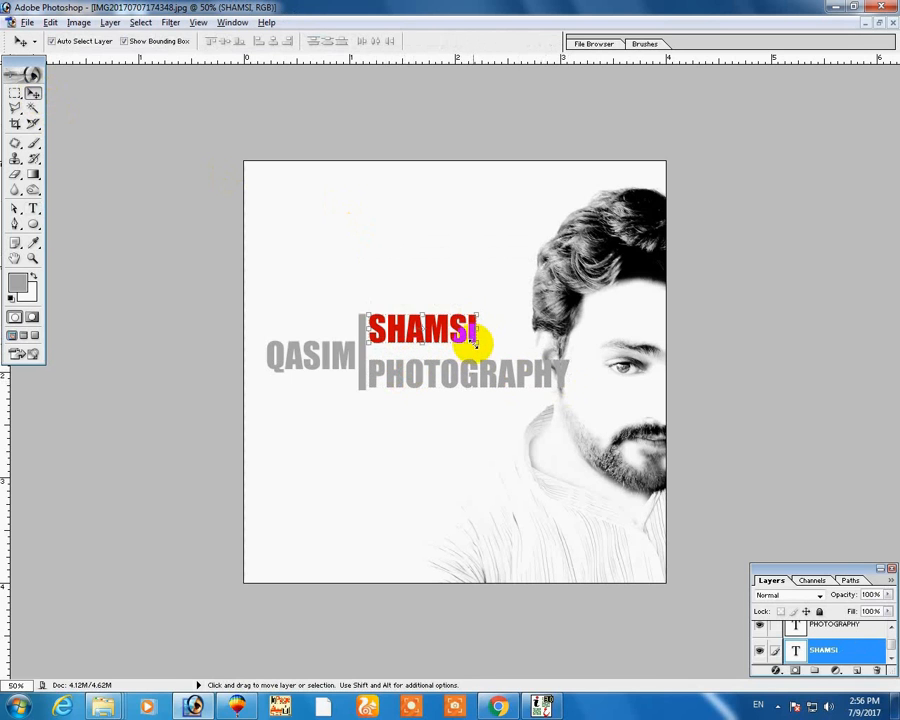
key("ctrl+t")
left_click_drag(477, 345, 488, 354)
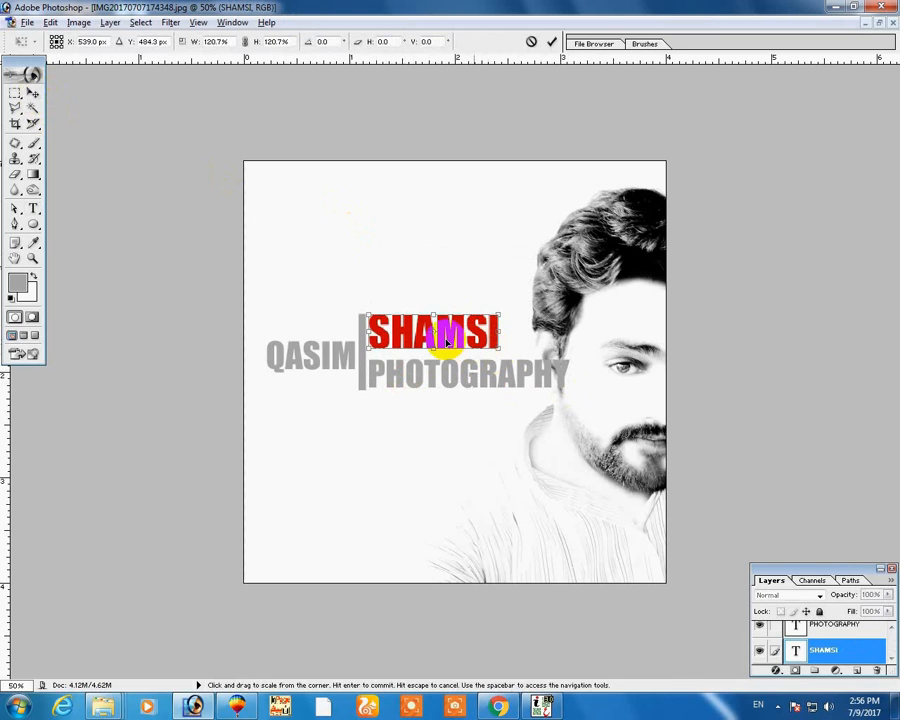
double_click(446, 330)
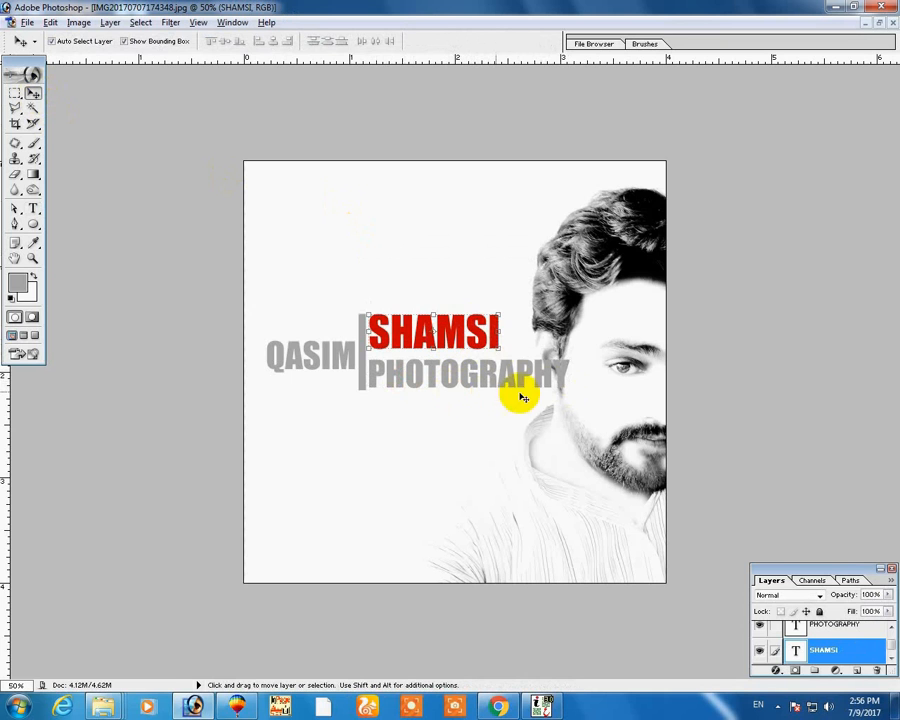
Scale PHOTOGRAPHY down proportionally to about 82% and lower it so it lines up with the bar's bottom end
left_click(561, 388)
left_click_drag(569, 392, 537, 382)
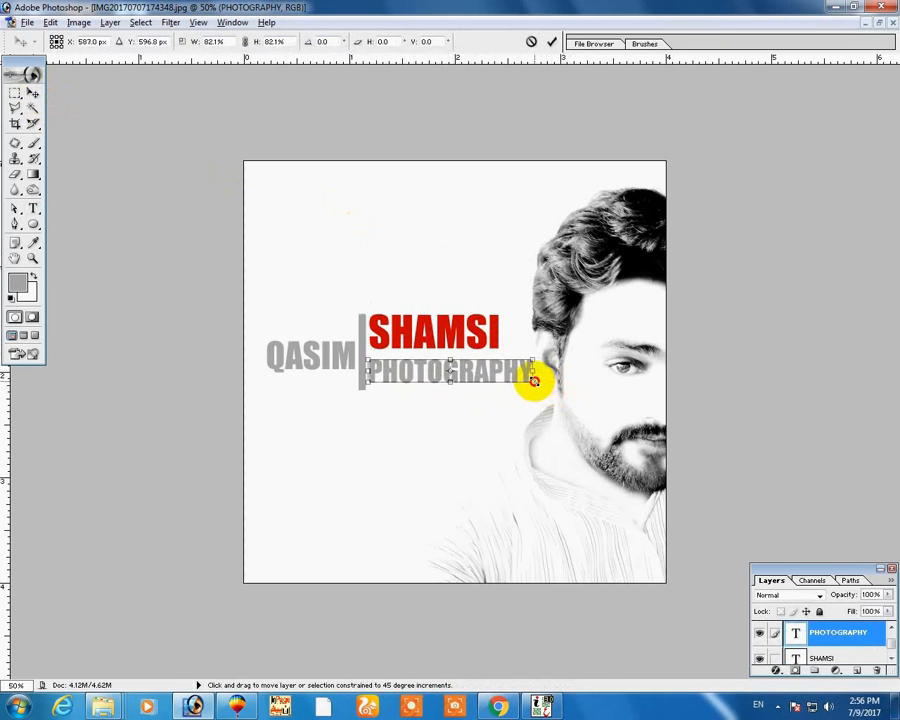
key("Return")
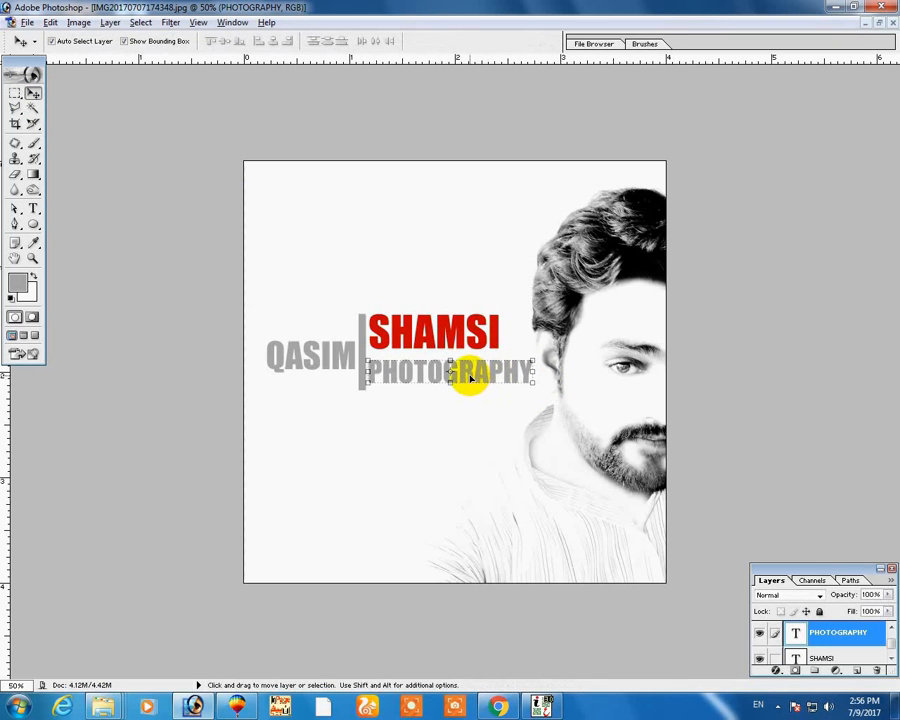
Enlarge the red last name again so it fills the space above PHOTOGRAPHY and nearly matches that word's width
left_click(505, 348)
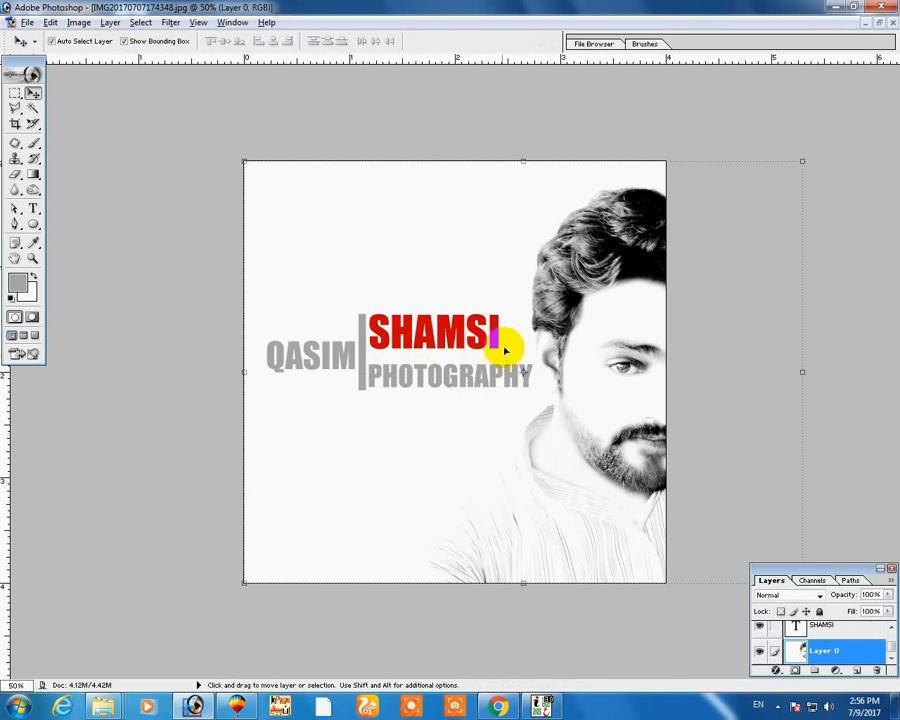
left_click(495, 334)
key("ctrl+t")
left_click_drag(500, 351, 524, 358)
key("Return")
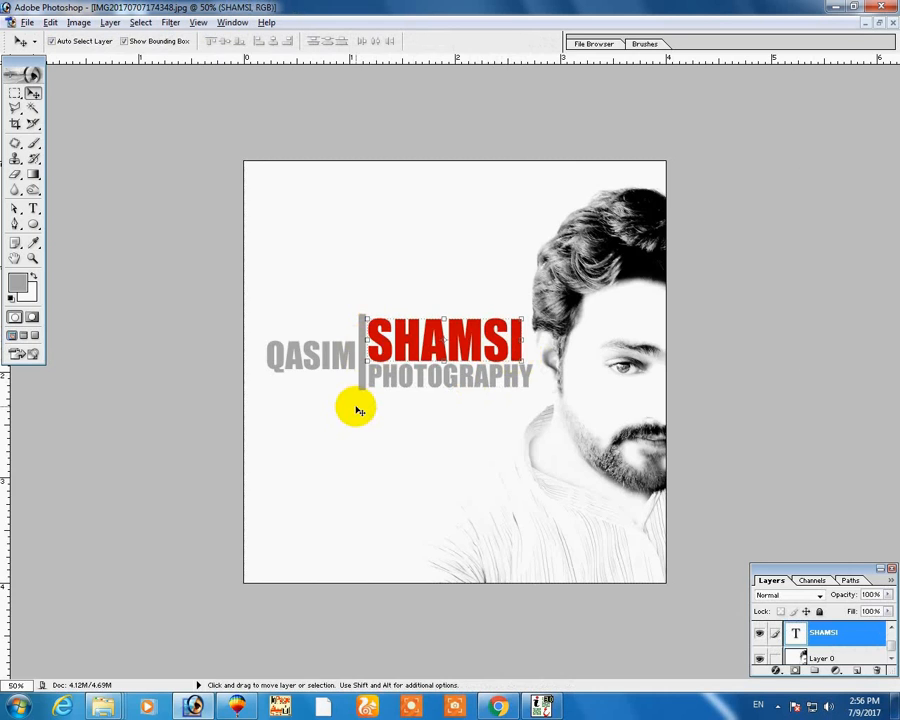
Shorten the gray vertical bar at both ends to match the height of the two text lines, and widen it to about 113%
key("ctrl+plus")
key("ctrl+plus")
key("ctrl+plus")
key("ctrl+plus")
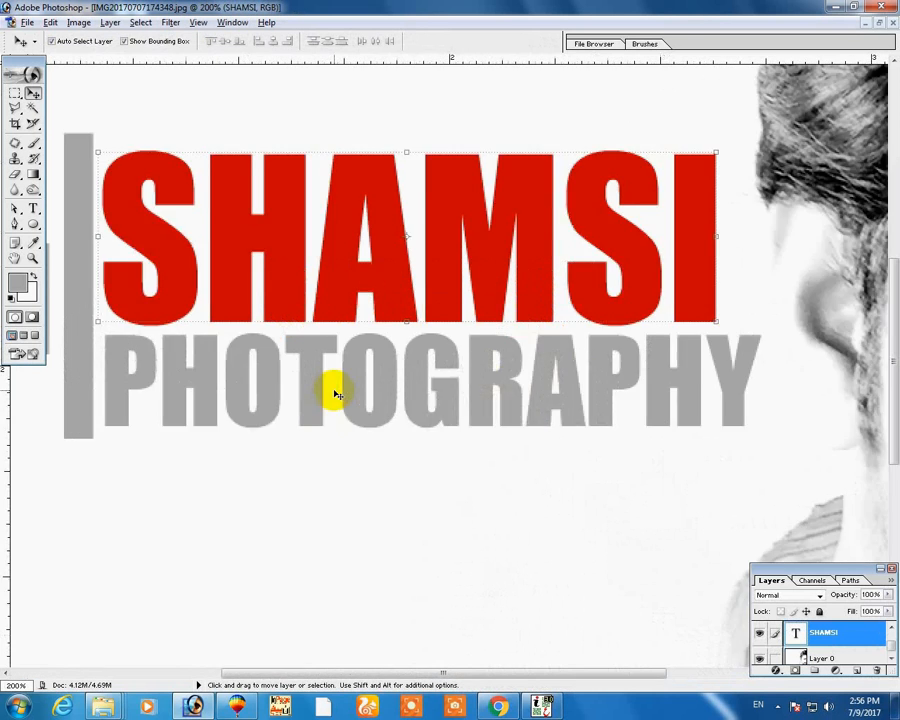
left_click_drag(211, 348, 403, 390)
left_click(343, 173)
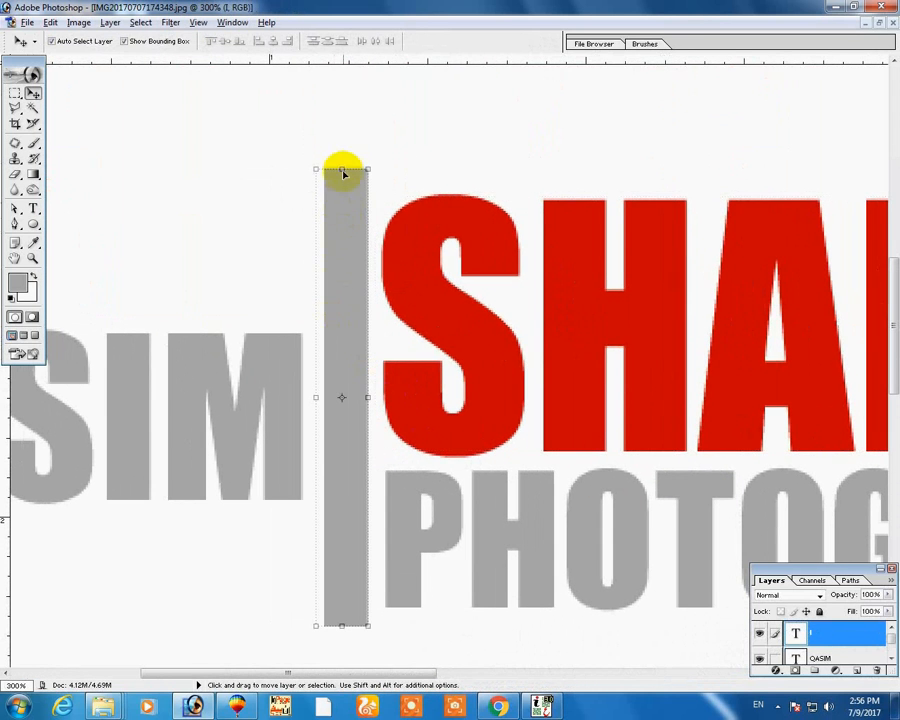
left_click(343, 169)
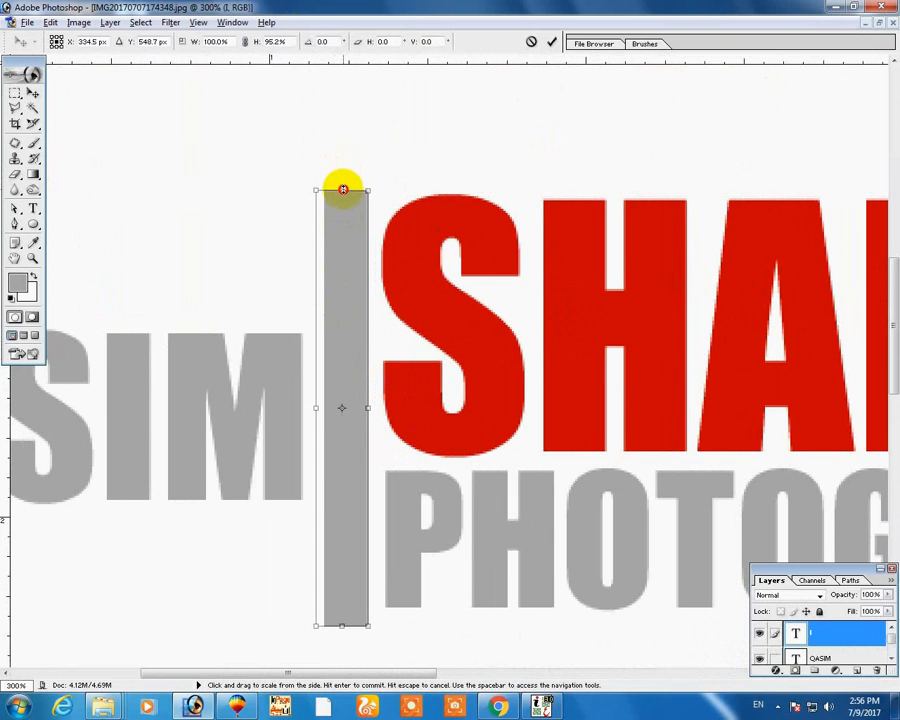
key("Return")
key("ctrl+t")
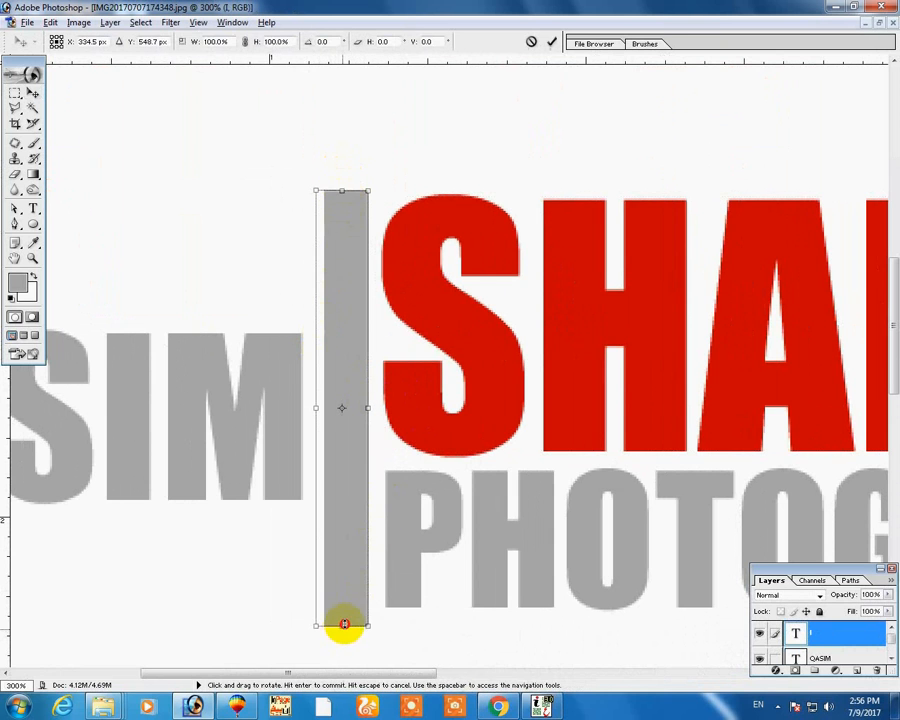
left_click_drag(343, 624, 342, 610)
key("Return")
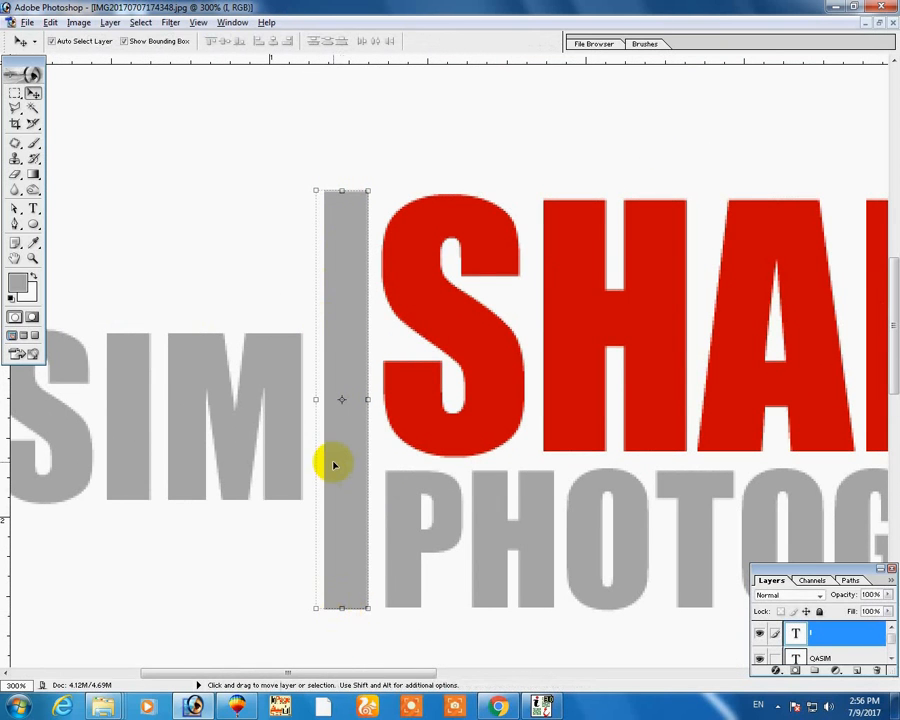
left_click_drag(316, 399, 310, 401)
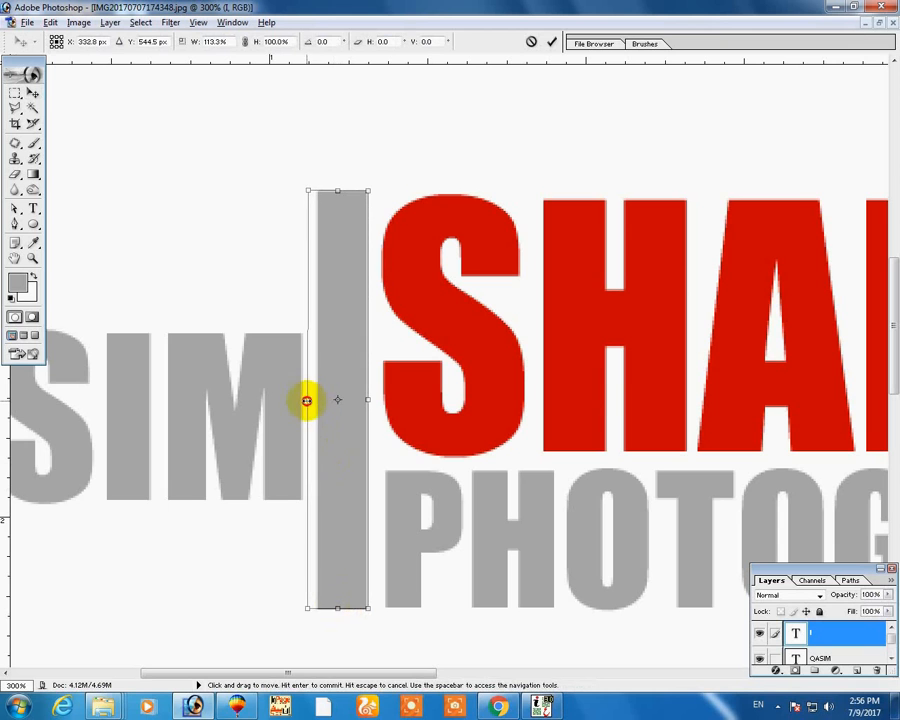
key("Return")
Recolor the vertical bar text from gray to teal (00BBB9)
double_click(793, 631)
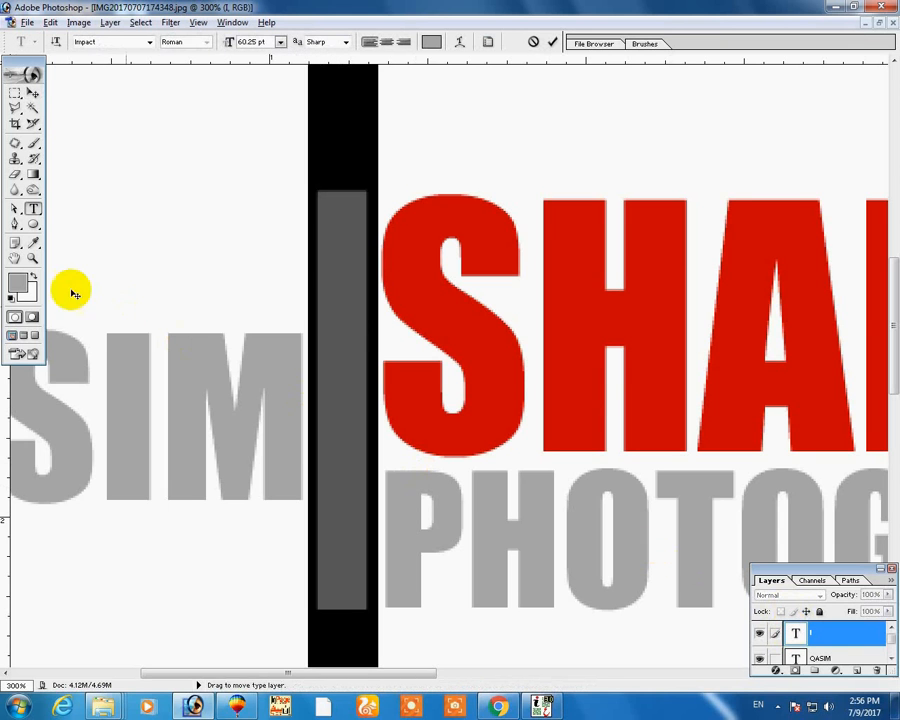
left_click(20, 285)
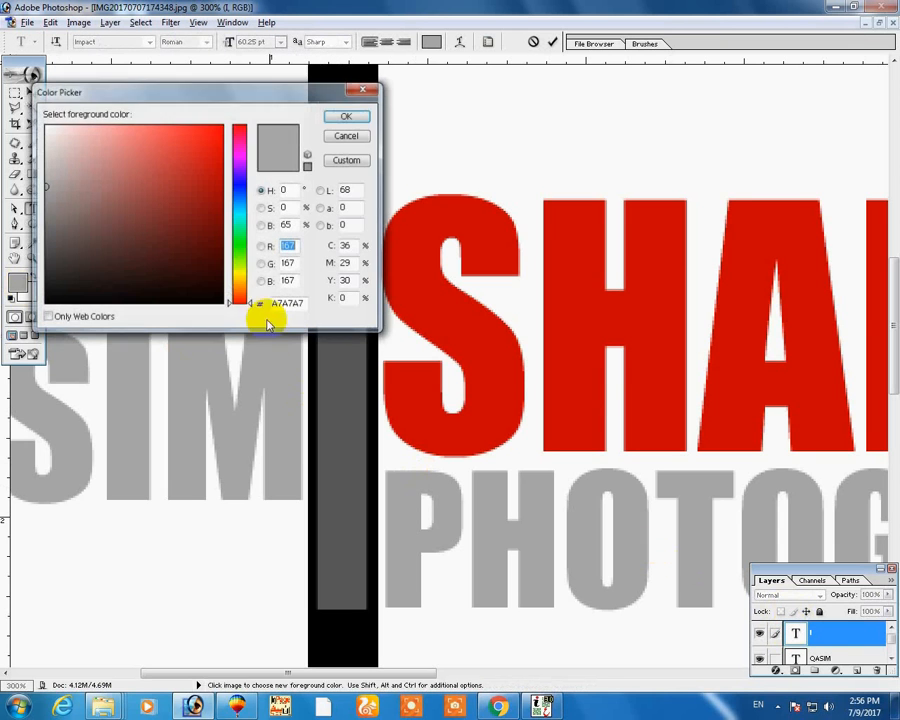
left_click(240, 157)
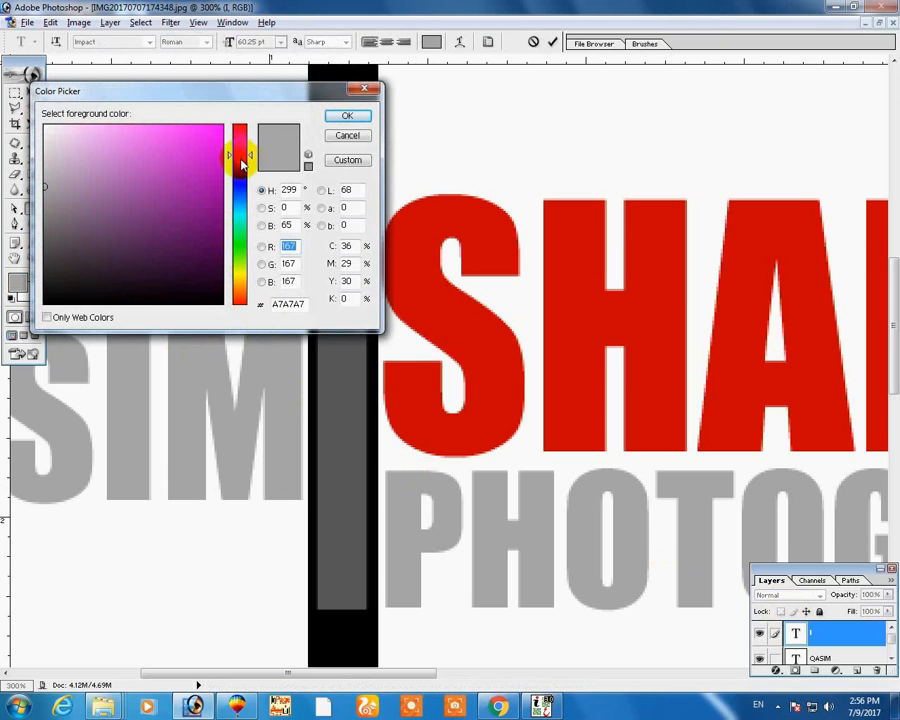
left_click_drag(242, 165, 240, 212)
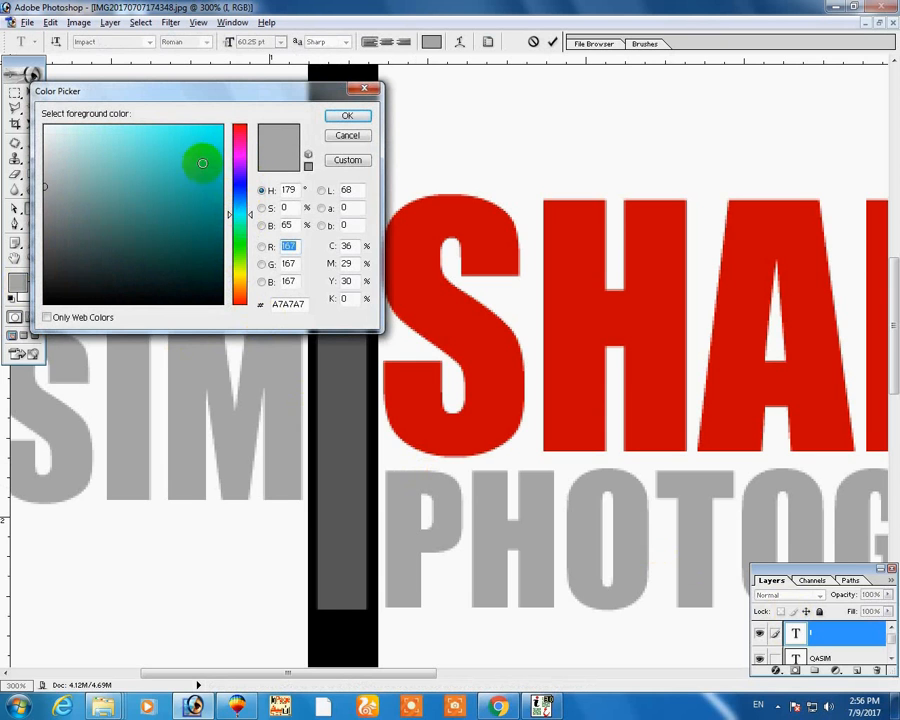
left_click_drag(202, 163, 231, 171)
left_click(347, 116)
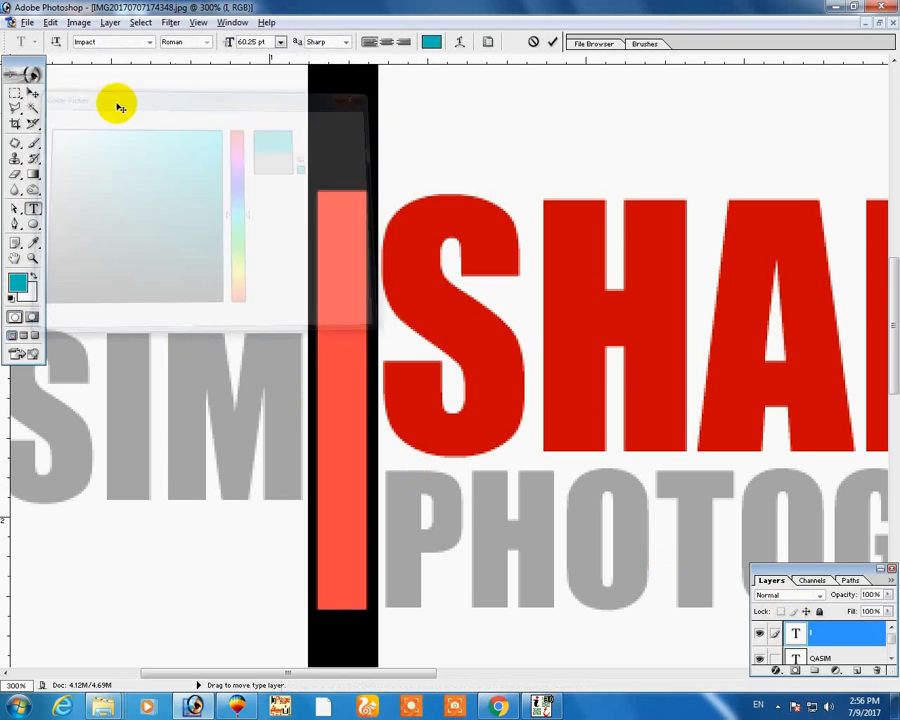
left_click(33, 92)
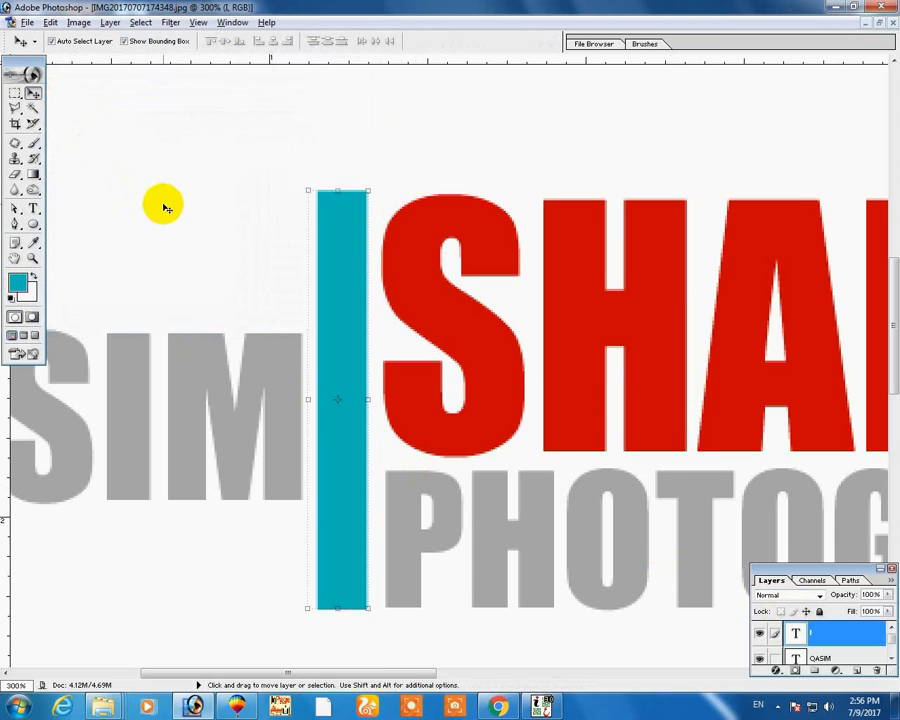
Nudge the portrait layer very slightly to the right
key("ctrl+0")
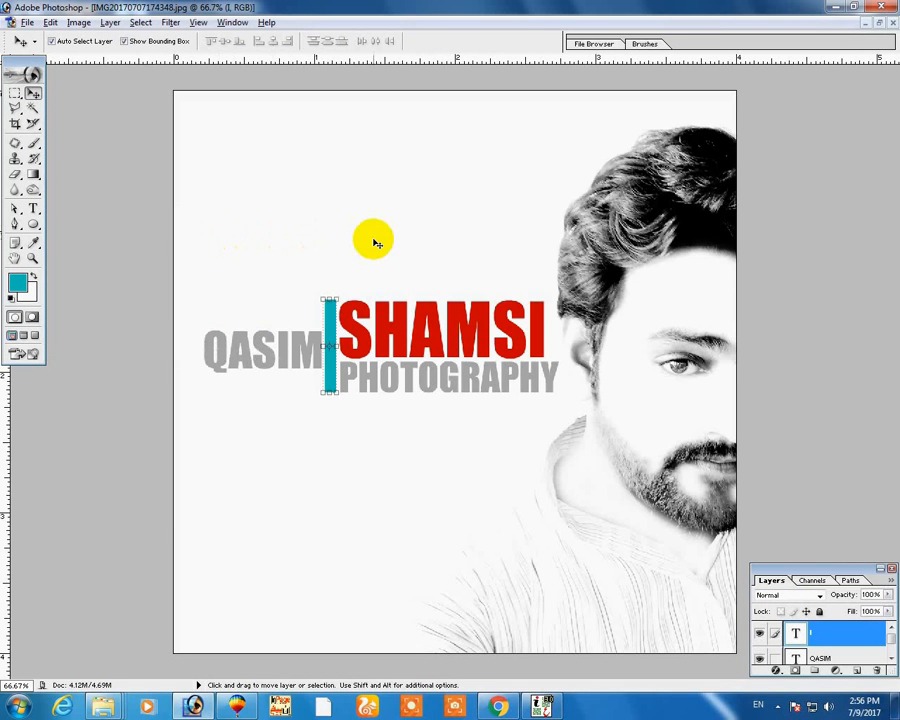
left_click(370, 240)
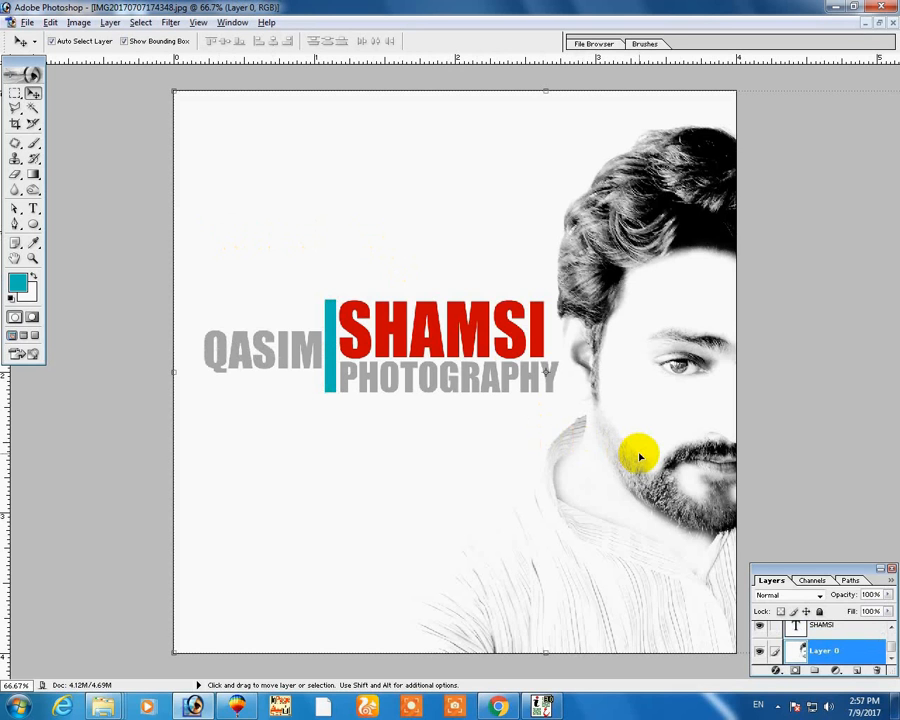
left_click(690, 503)
left_click_drag(690, 502, 692, 499)
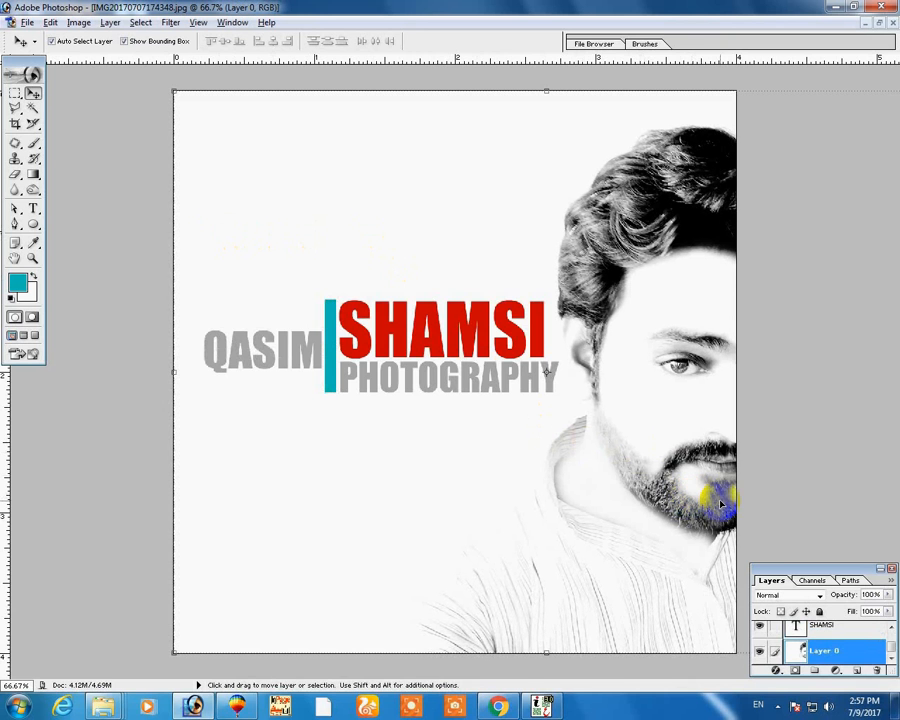
Set the foreground color to light cyan (93FFFE) for tinting the portrait's eye
key("ctrl+plus")
key("ctrl+plus")
key("ctrl+plus")
left_click_drag(808, 504, 376, 488)
left_click(17, 283)
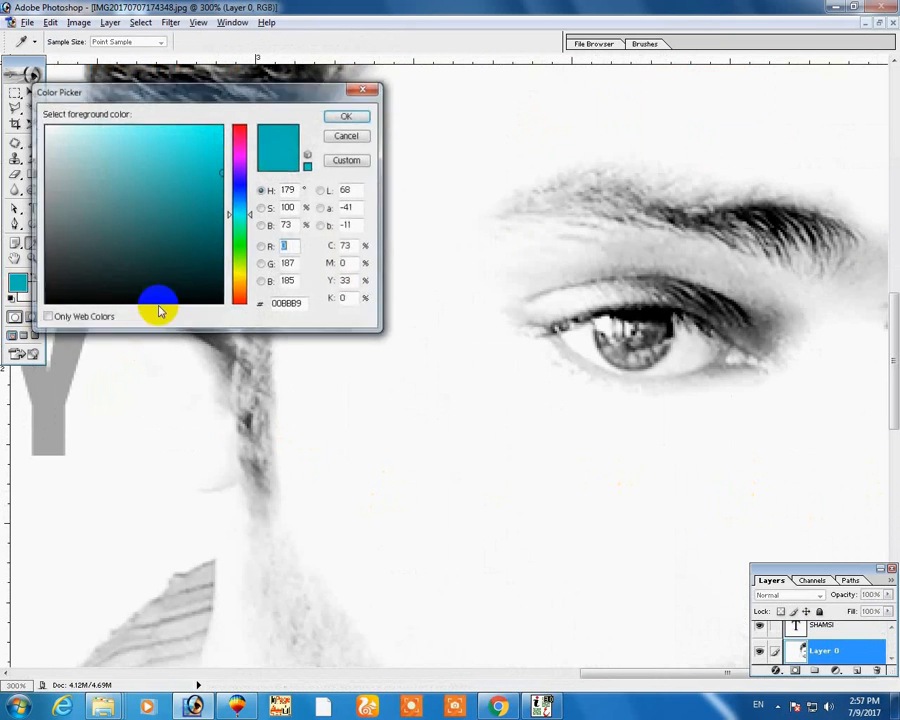
mouse_move(159, 139)
left_mouse_down()
mouse_move(112, 118)
mouse_move(119, 125)
left_mouse_up()
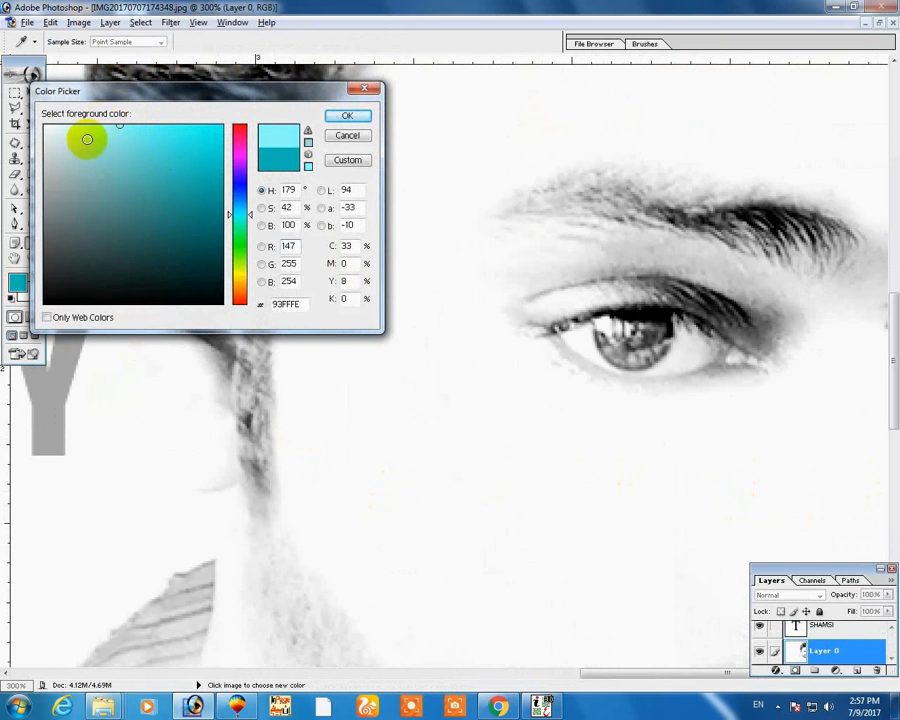
key("Return")
Paint the iris of the visible eye light cyan using the Brush tool with a 20 px diameter
key("v")
key("b")
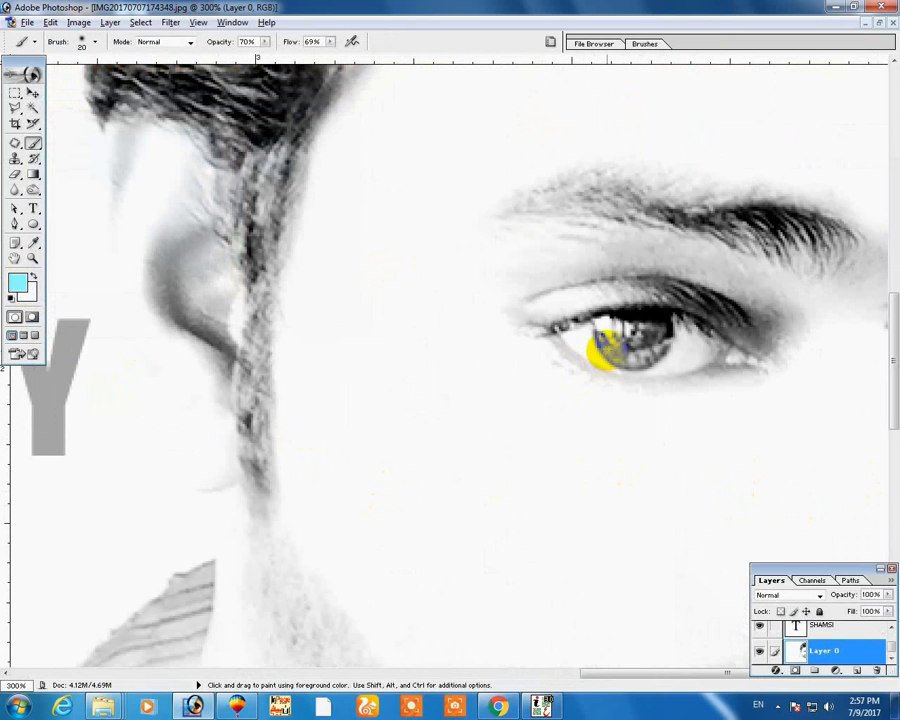
left_click(33, 145)
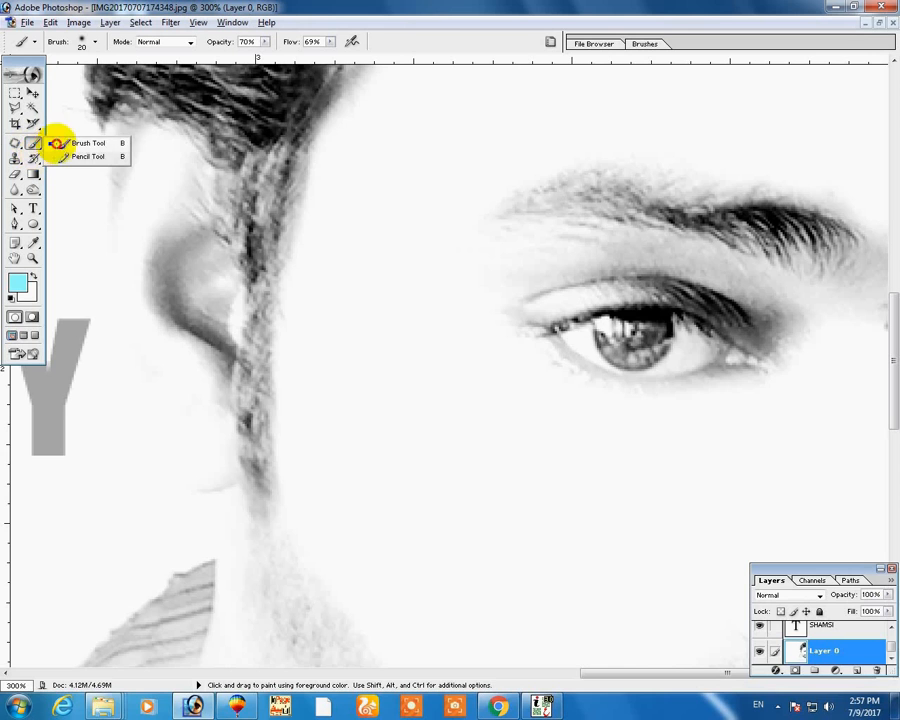
left_click(57, 143)
right_click(502, 316)
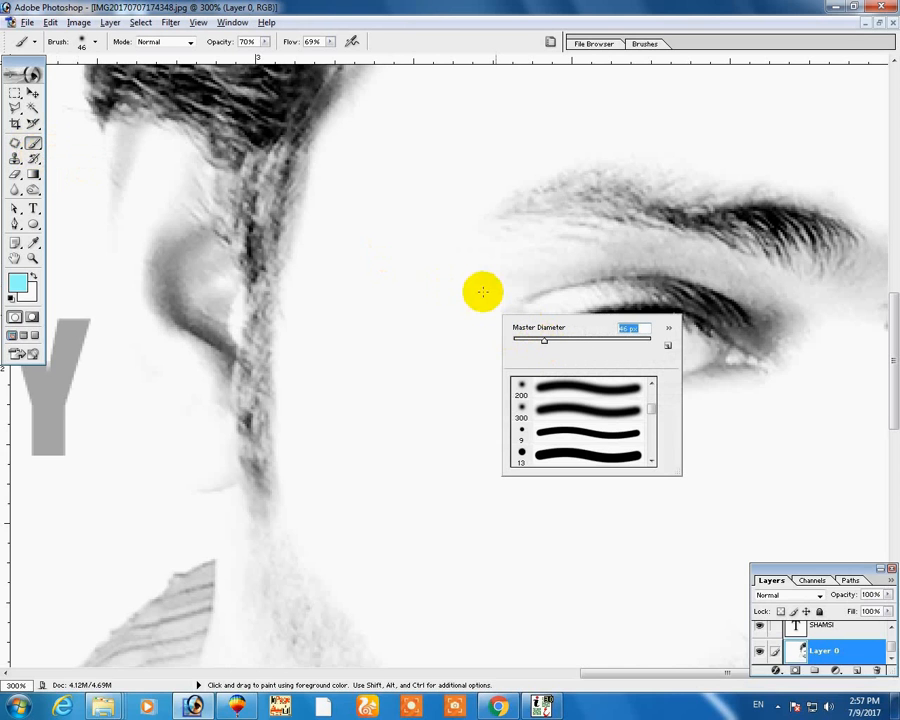
left_click_drag(544, 340, 526, 340)
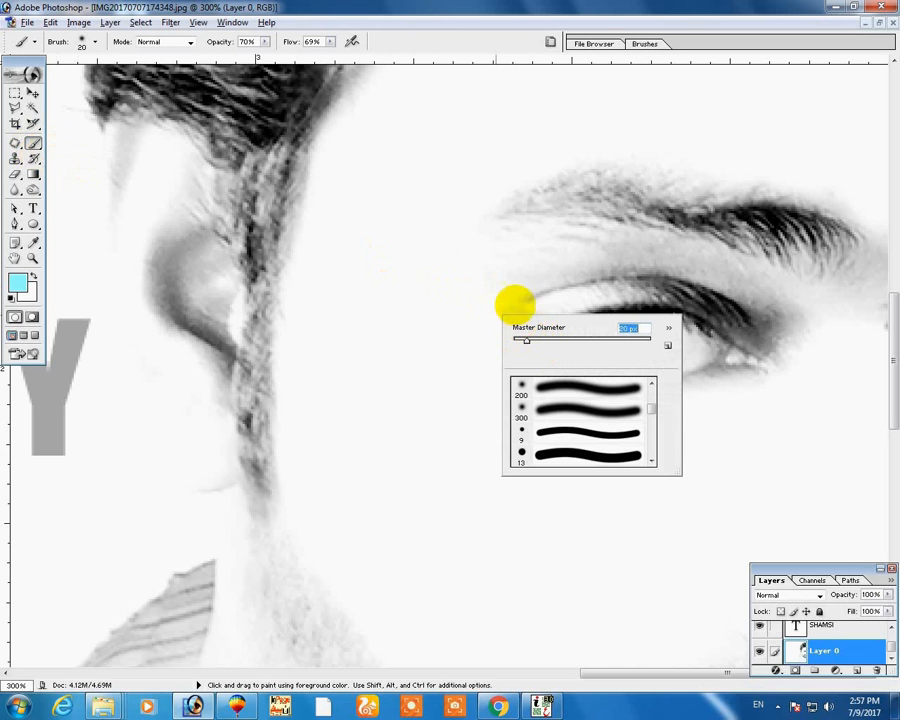
left_click(683, 352)
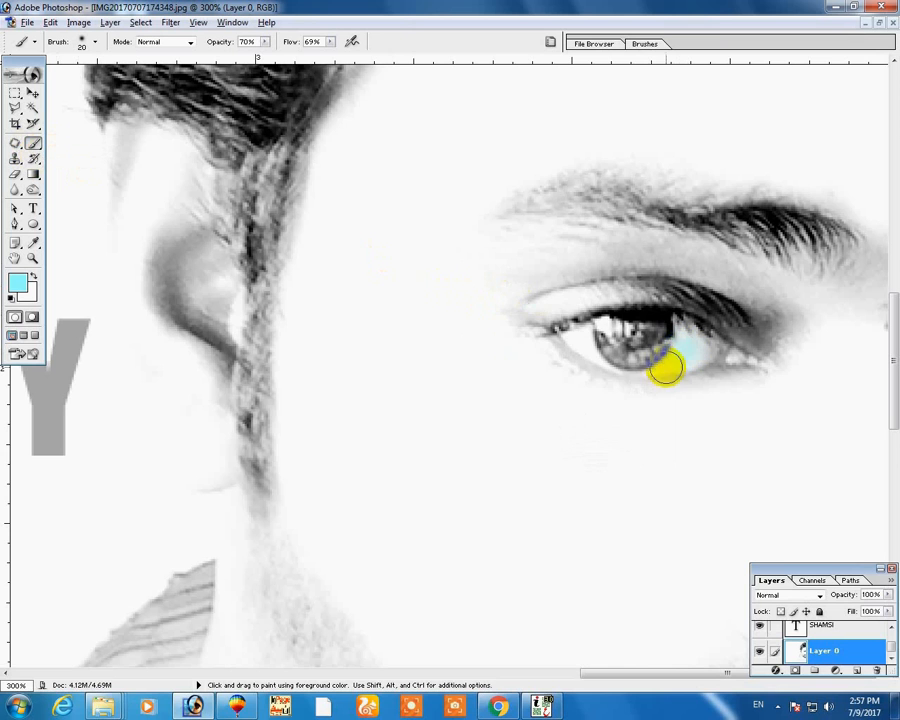
mouse_move(663, 364)
left_mouse_down()
mouse_move(608, 325)
mouse_move(610, 339)
mouse_move(650, 332)
left_mouse_up()
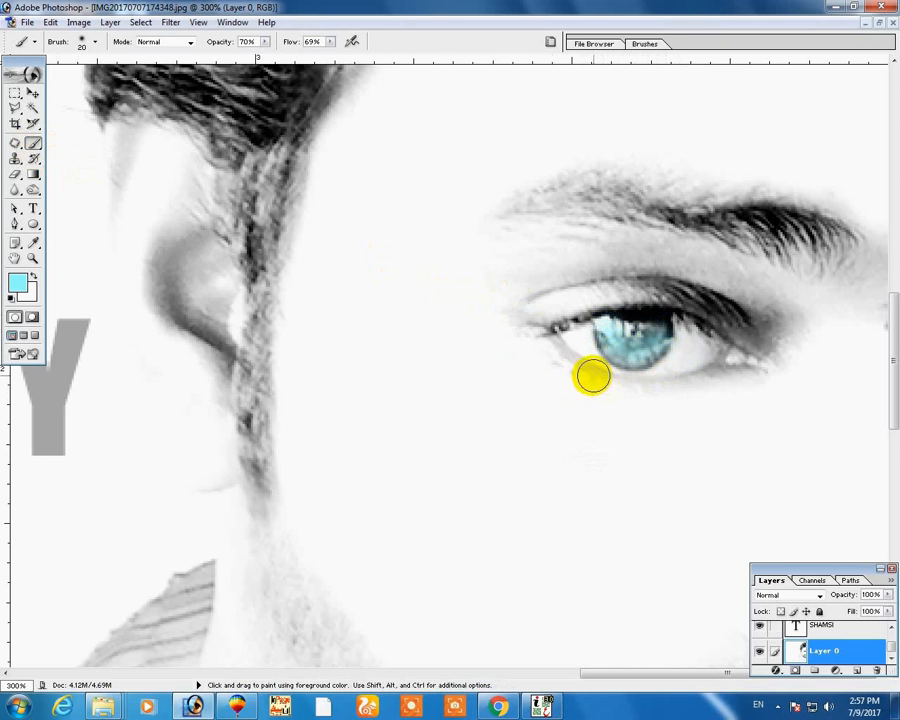
Merge the logo text layers and the portrait into a single layer
key("ctrl+0")
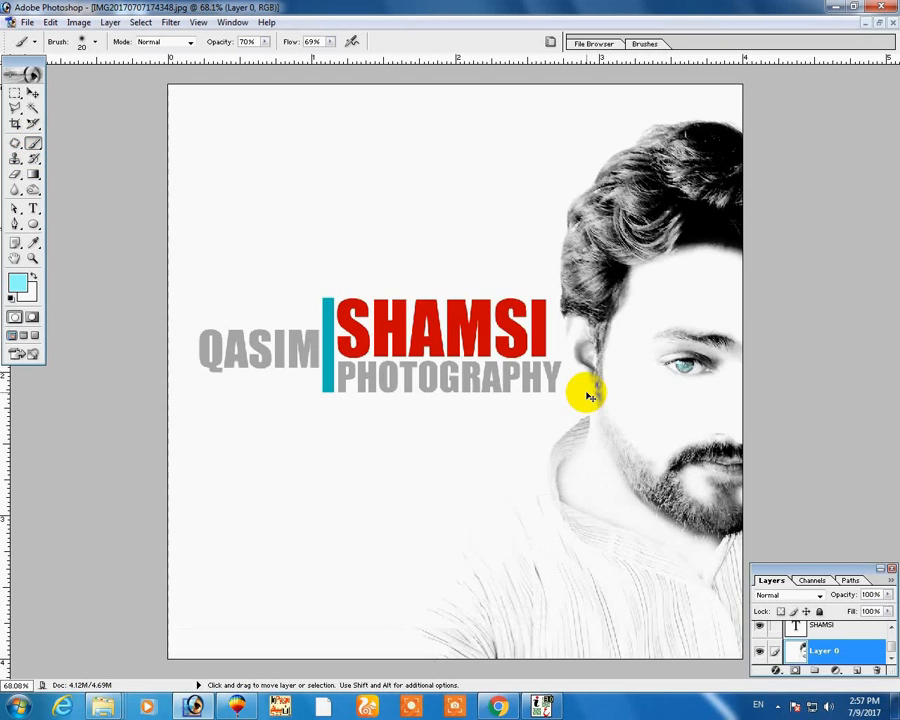
key("ctrl+plus")
key("ctrl+minus")
key("ctrl+minus")
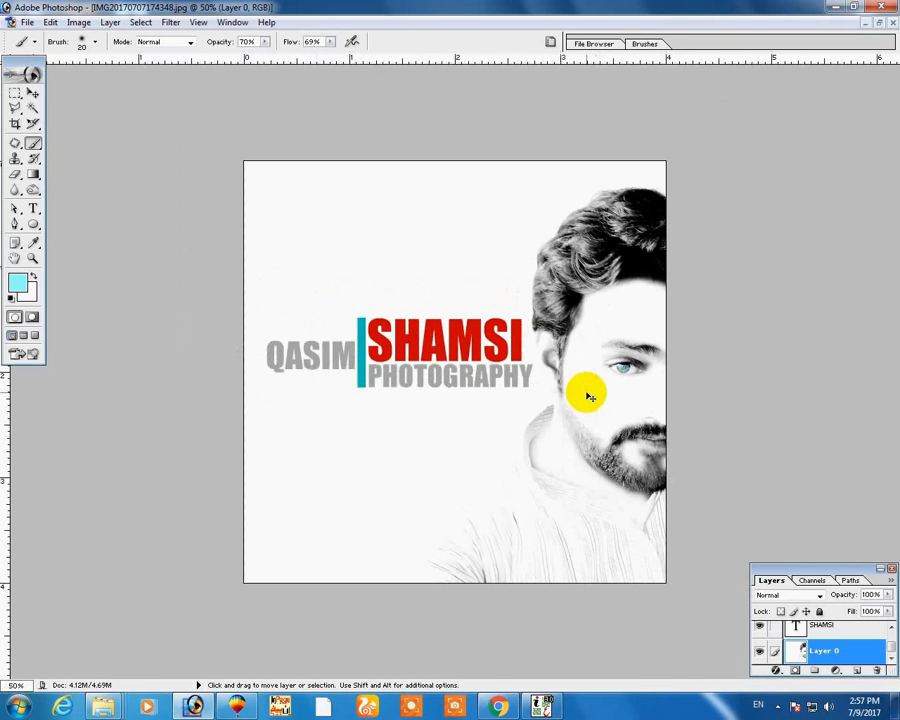
key("ctrl+plus")
key("ctrl+minus")
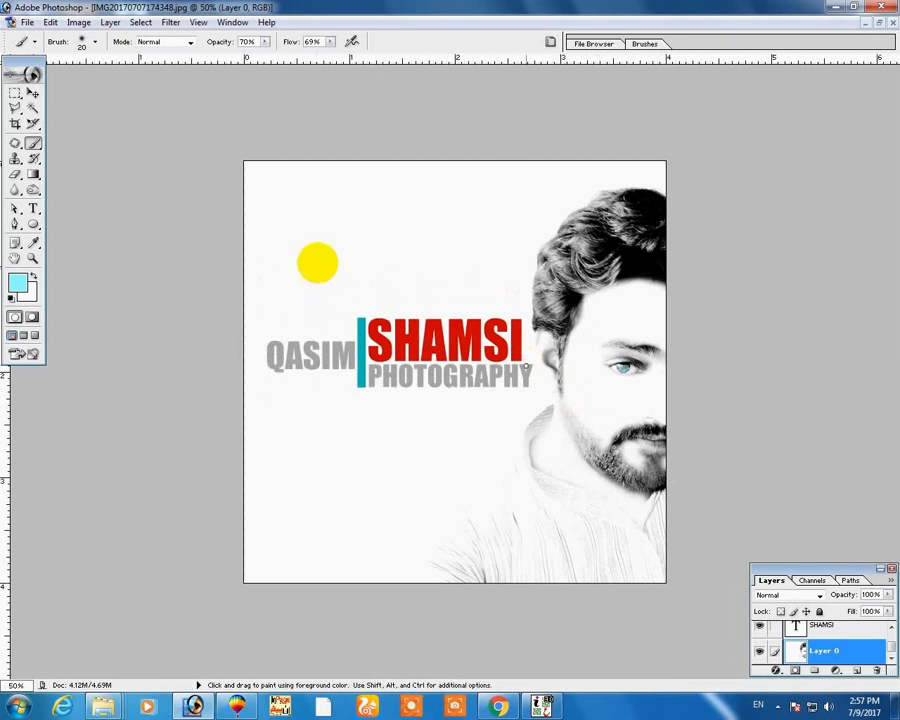
left_click(32, 93)
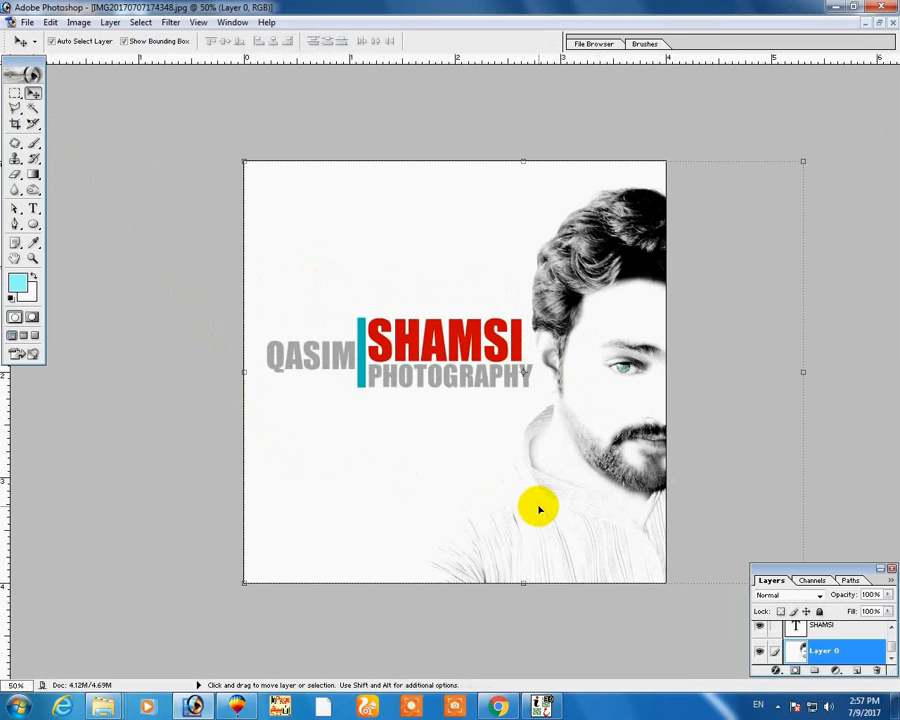
key("ctrl+e")
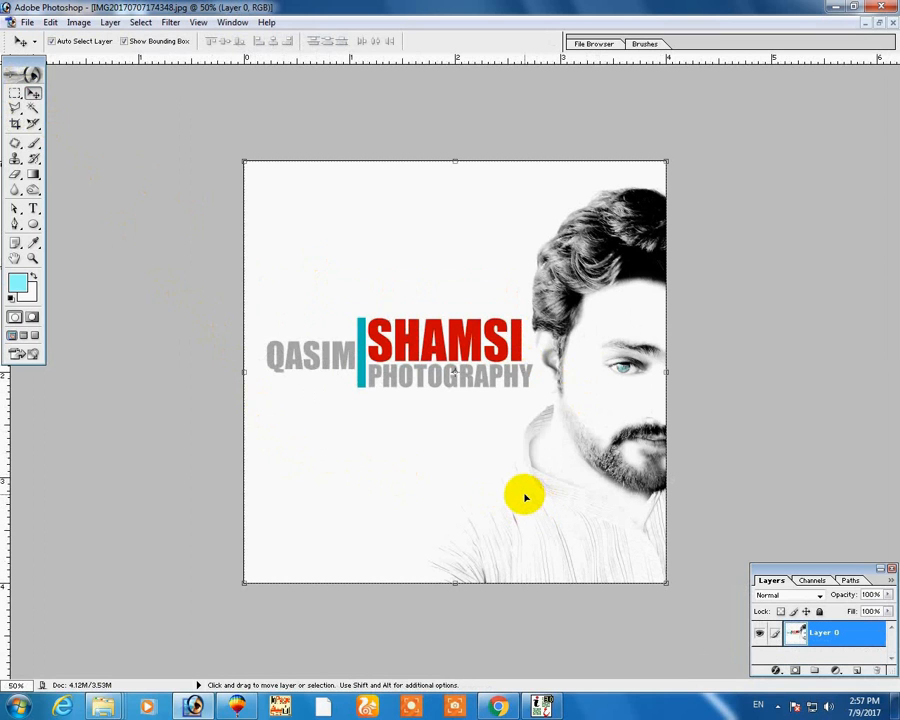
Save a JPEG copy of the image to the Desktop as "final dp" at maximum quality 12 with the Progressive format option
left_click(27, 22)
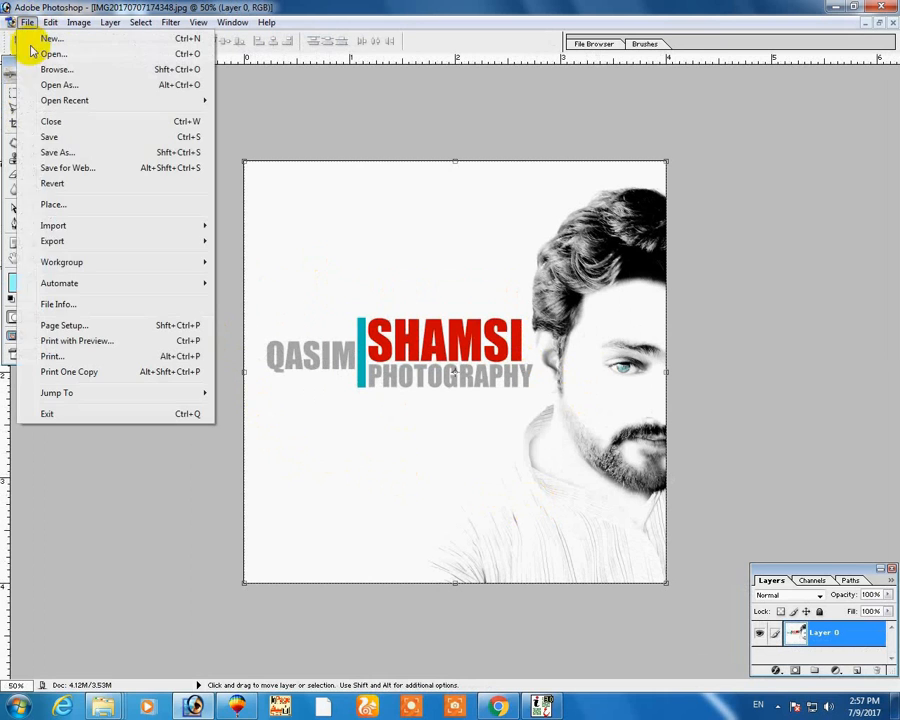
left_click(57, 152)
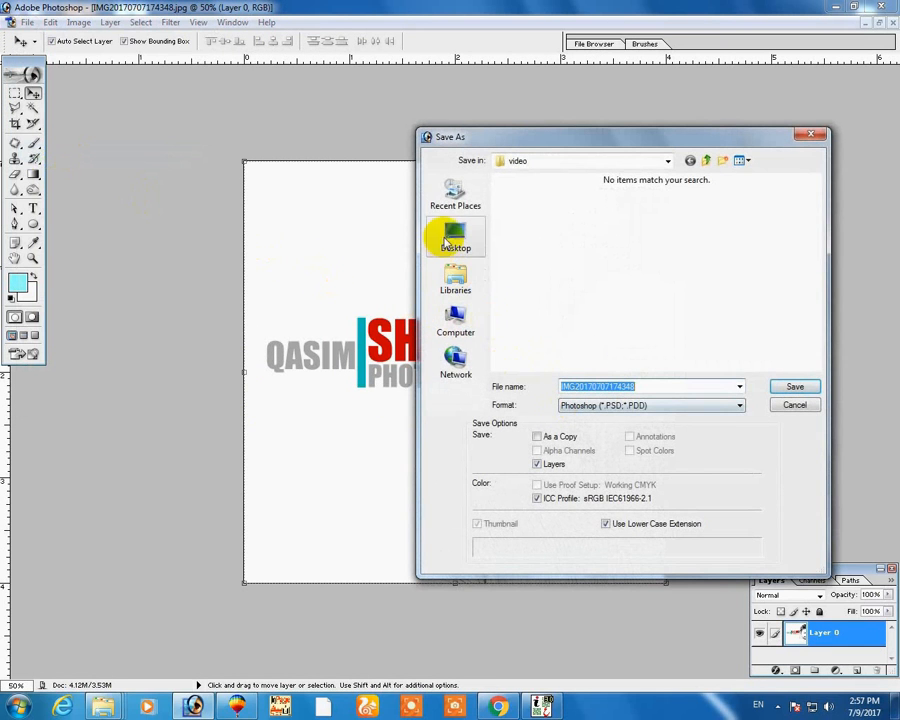
left_click(447, 243)
left_click(598, 404)
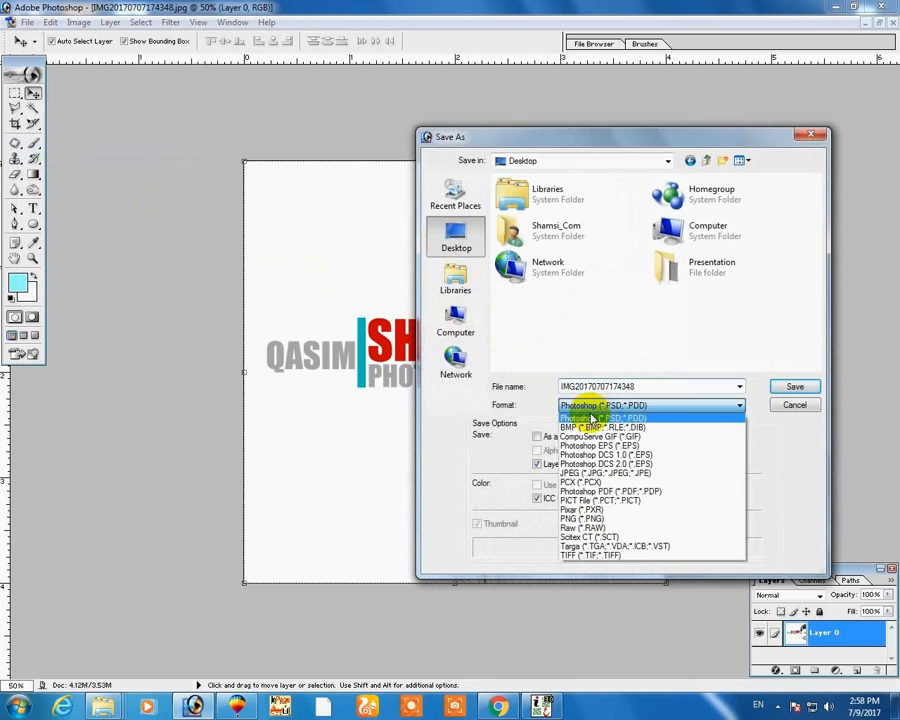
left_click(596, 472)
triple_click(604, 382)
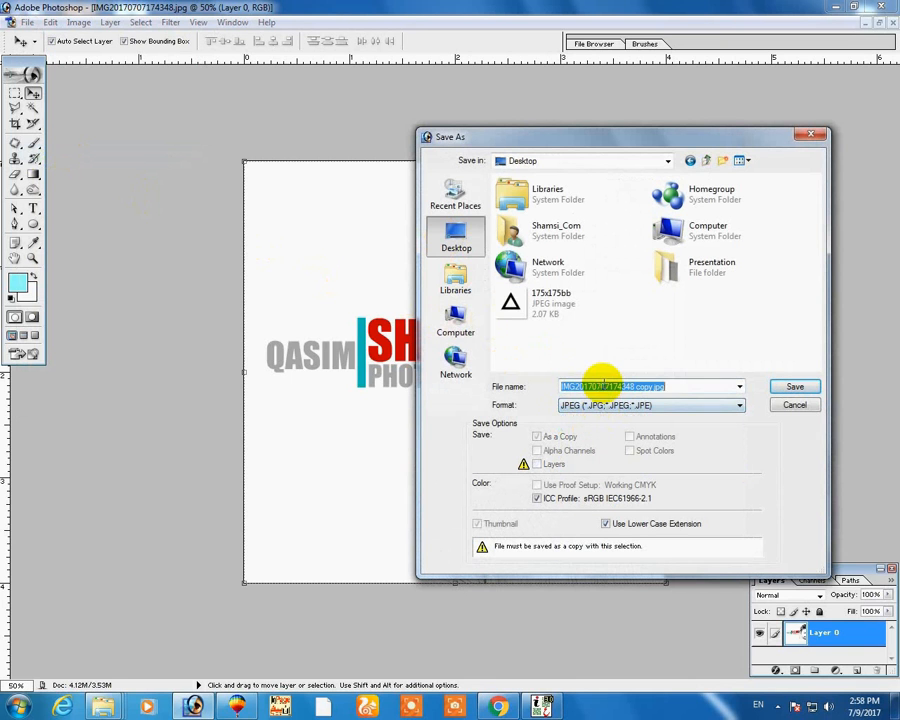
type("final dp")
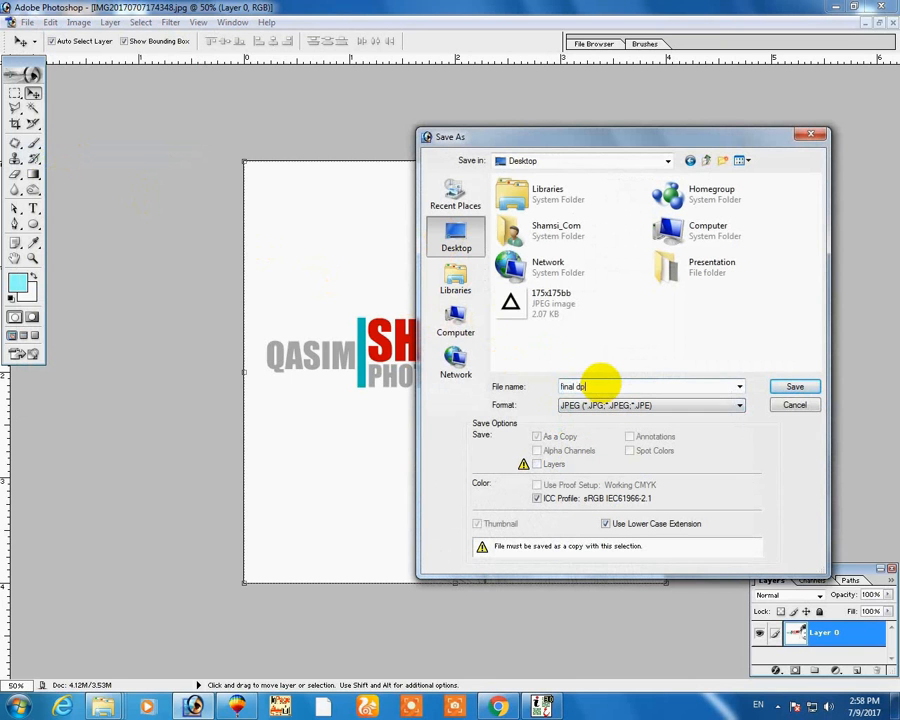
key("Return")
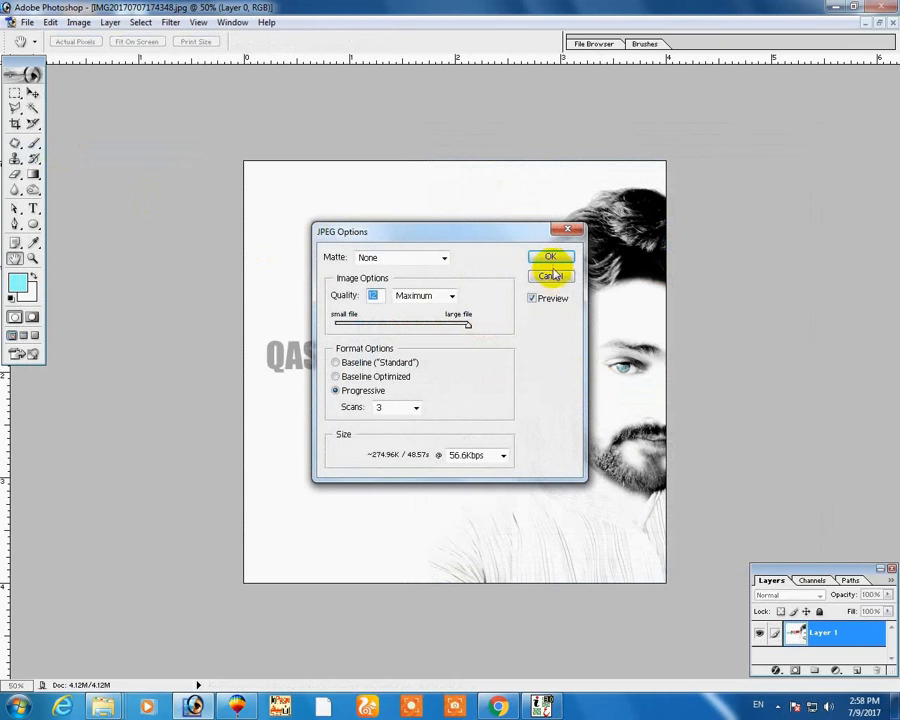
left_click(541, 258)
Show the desktop and open the saved "final dp" image in Windows Photo Viewer
right_click(636, 706)
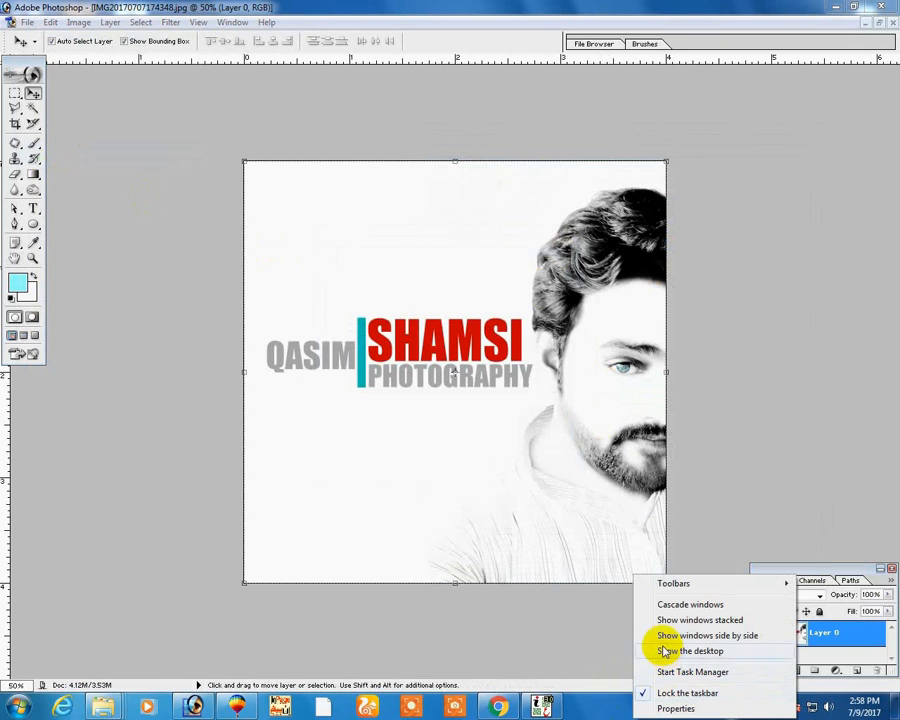
left_click(663, 650)
double_click(132, 100)
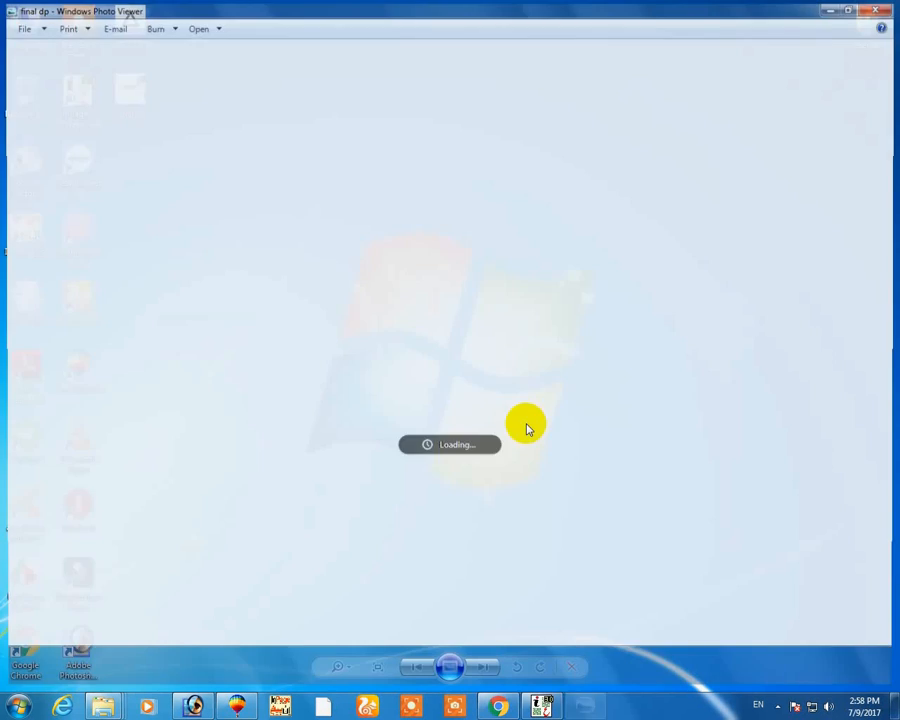